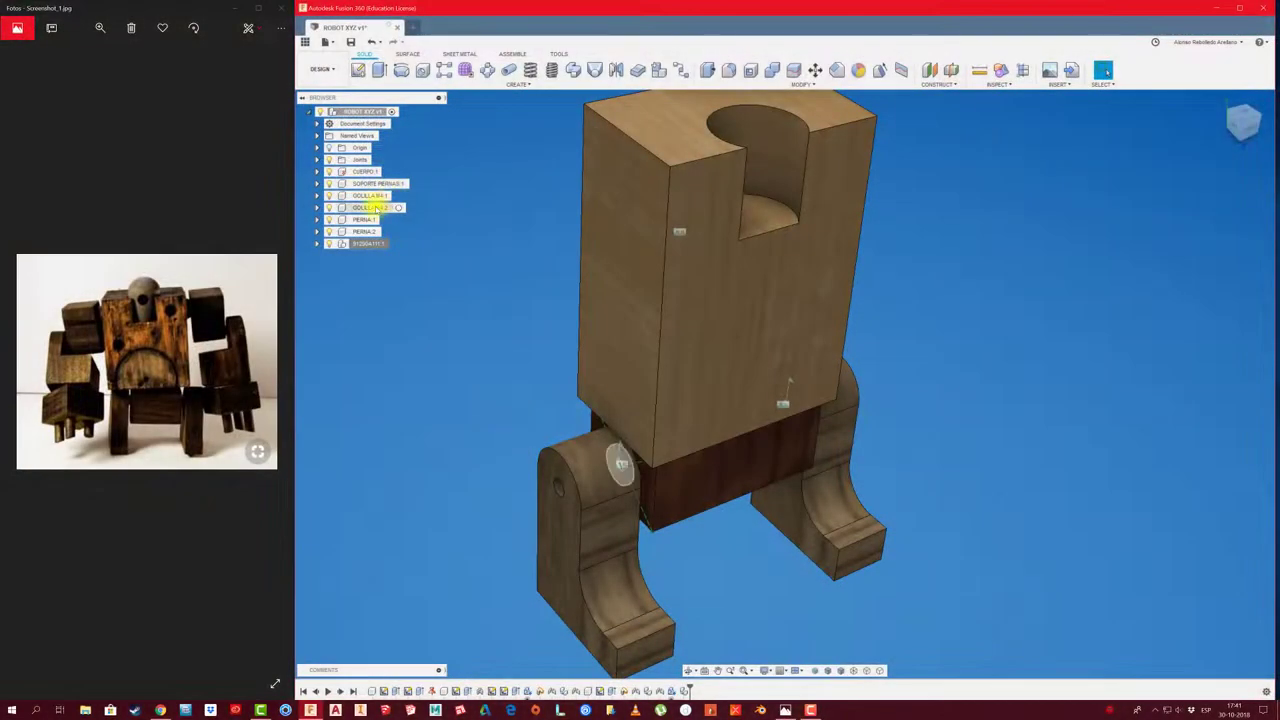
Copy washer GOLILLA M4:2 and move the pasted copy 35 mm out along Z.
left_click(376, 207)
key("ctrl+c")
key("ctrl+v")
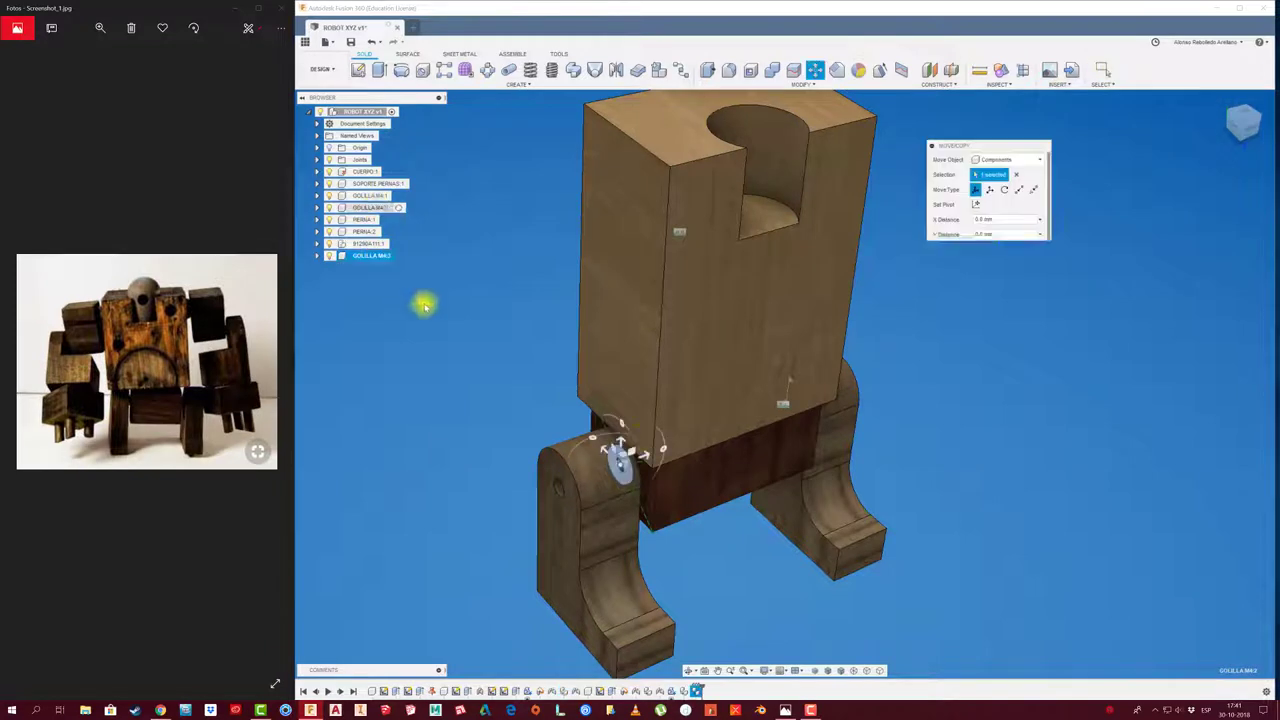
left_click_drag(651, 451, 493, 498)
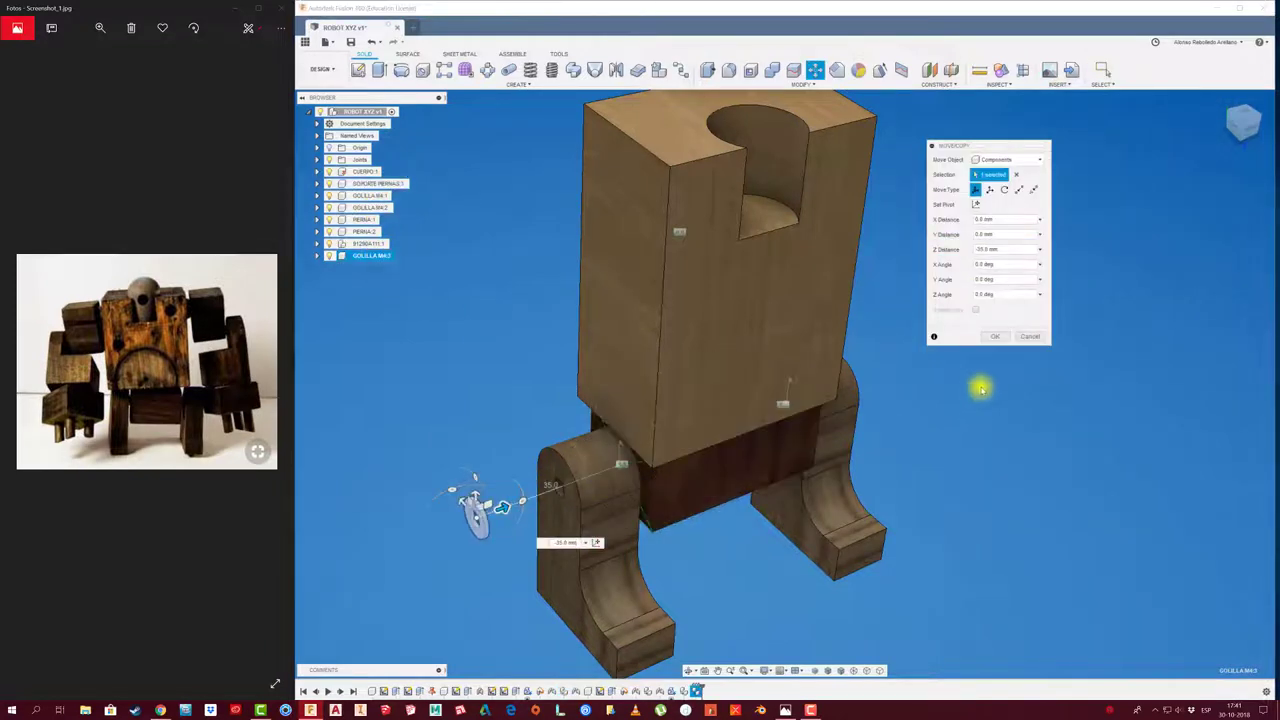
left_click(995, 336)
Joint the new washer GOLILLA M4:3 into the front leg's axle hole.
scroll(503, 533, "up", 3)
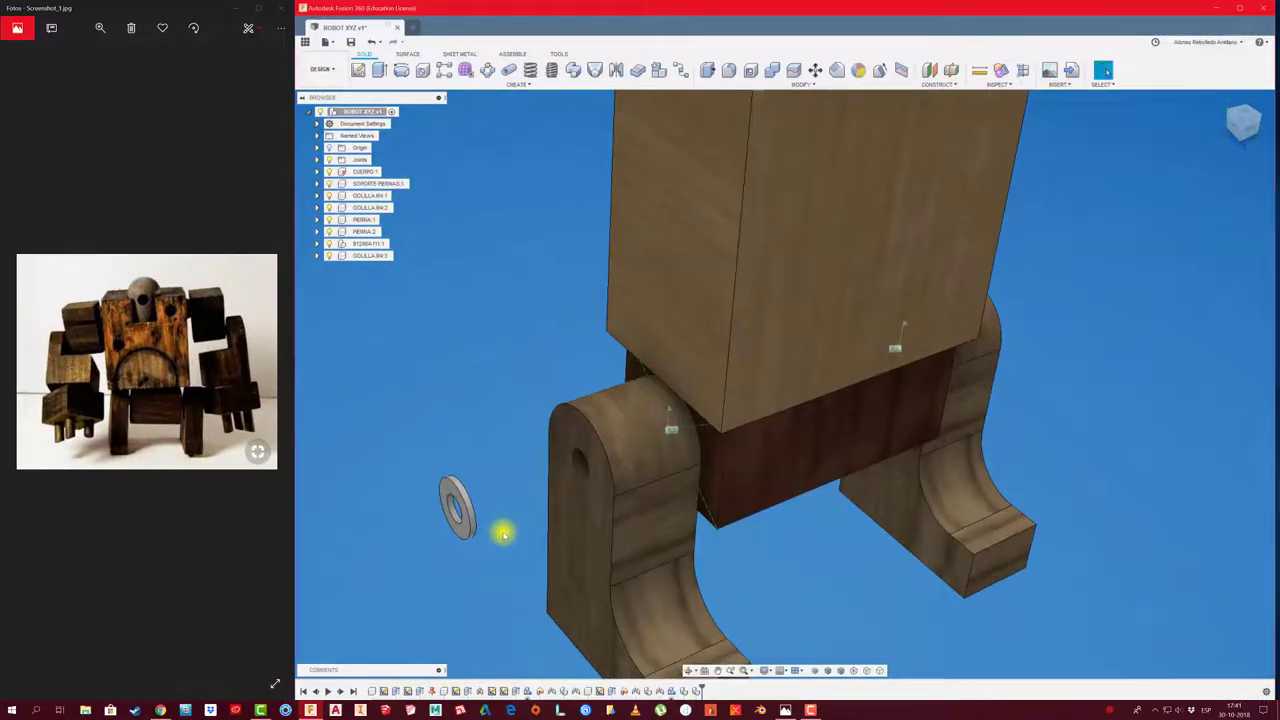
key("j")
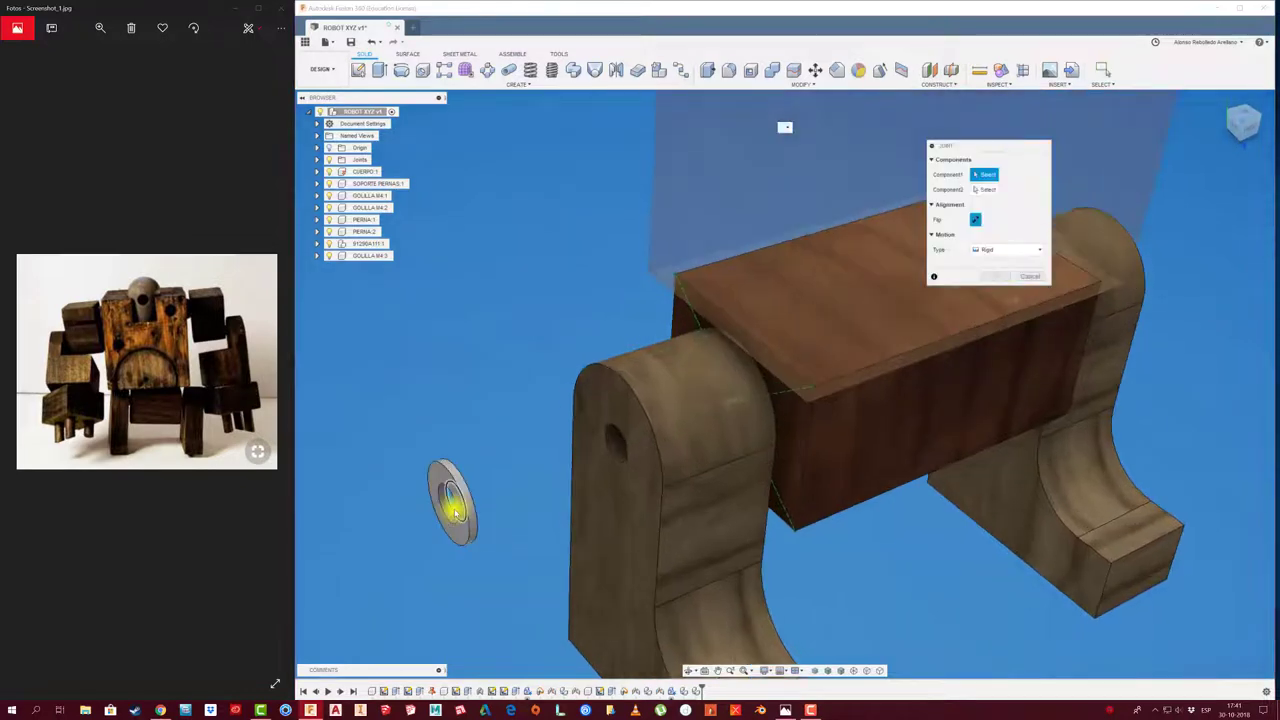
left_click(452, 512)
left_click(620, 460)
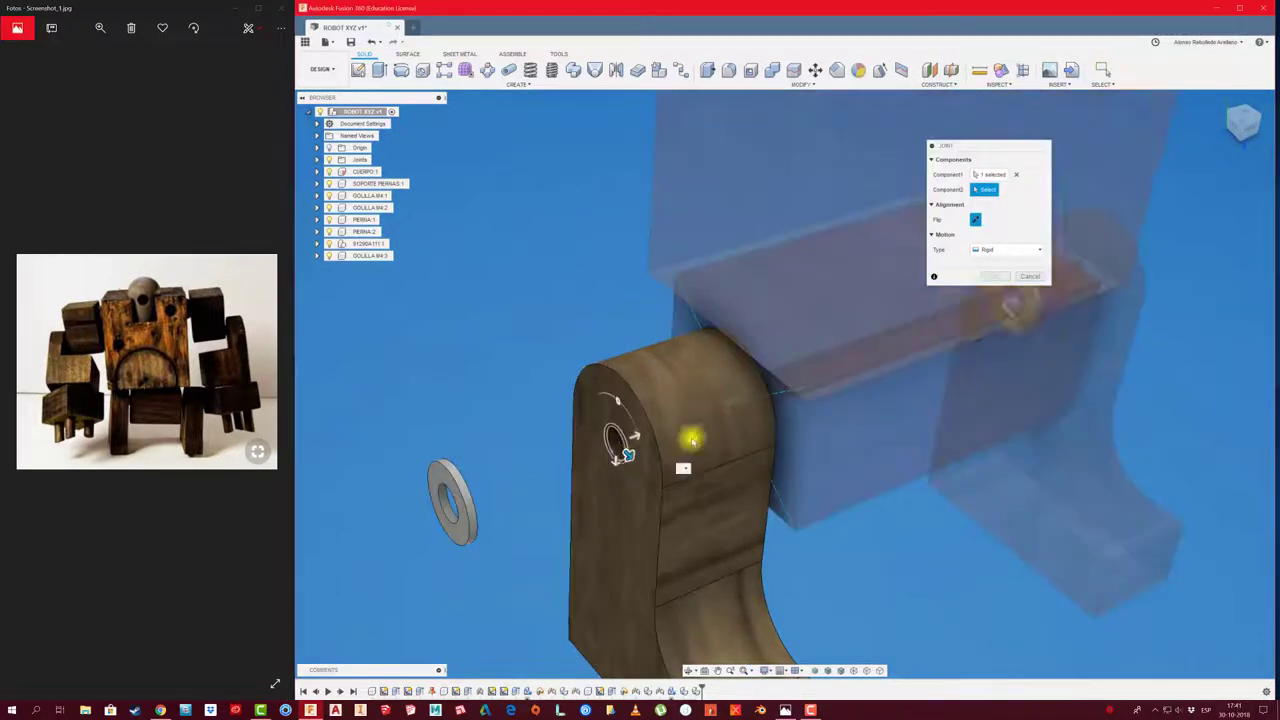
key("Return")
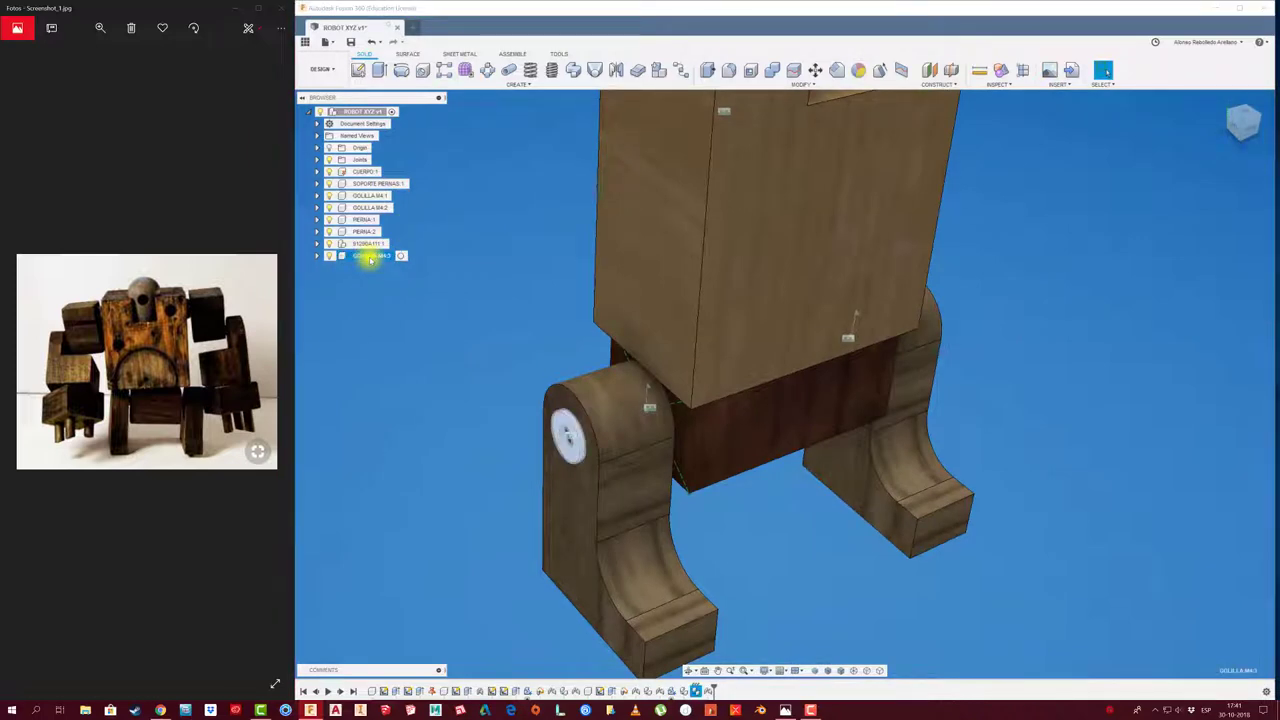
Paste a fourth washer, GOLILLA M4:4, and move it toward the far leg.
key("ctrl+c")
key("ctrl+v")
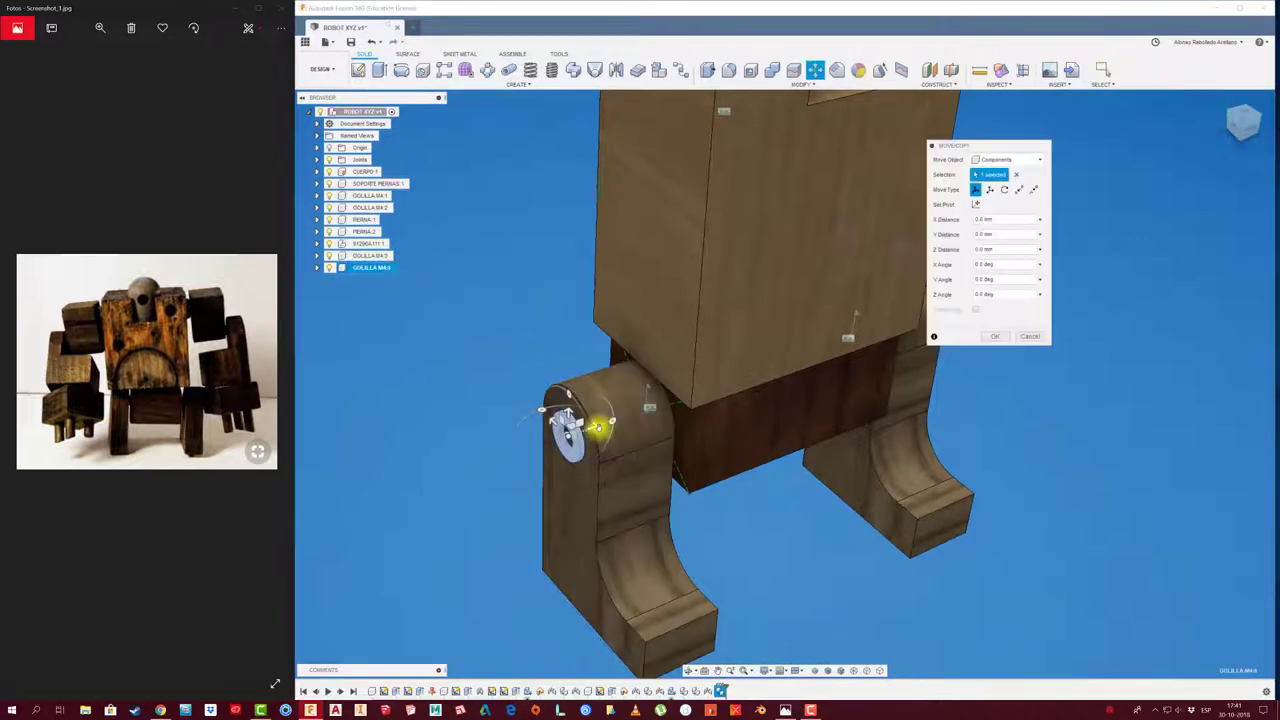
left_click_drag(597, 423, 1008, 355)
left_click(1001, 338)
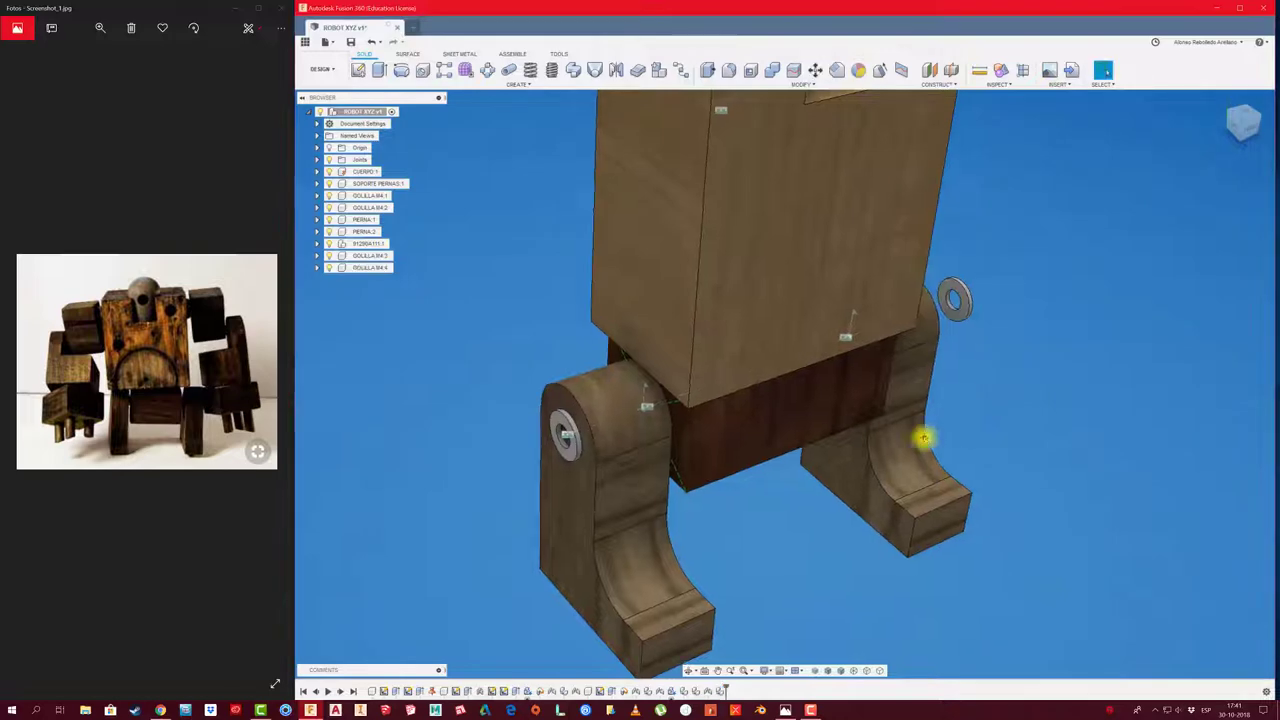
Joint washer GOLILLA M4:4 onto the far leg's axle hole at 180 deg.
middle_click_drag(923, 437, 818, 437, "shift")
key("j")
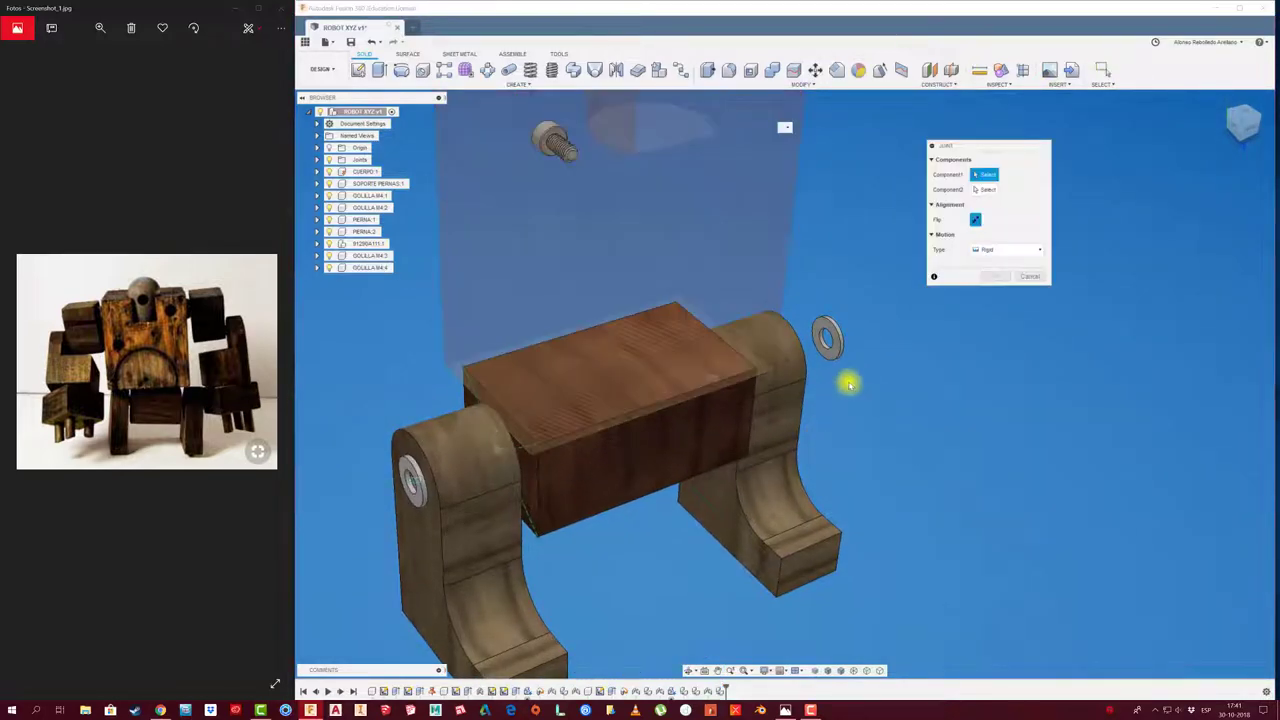
left_click(825, 345)
middle_click_drag(794, 400, 857, 391, "shift")
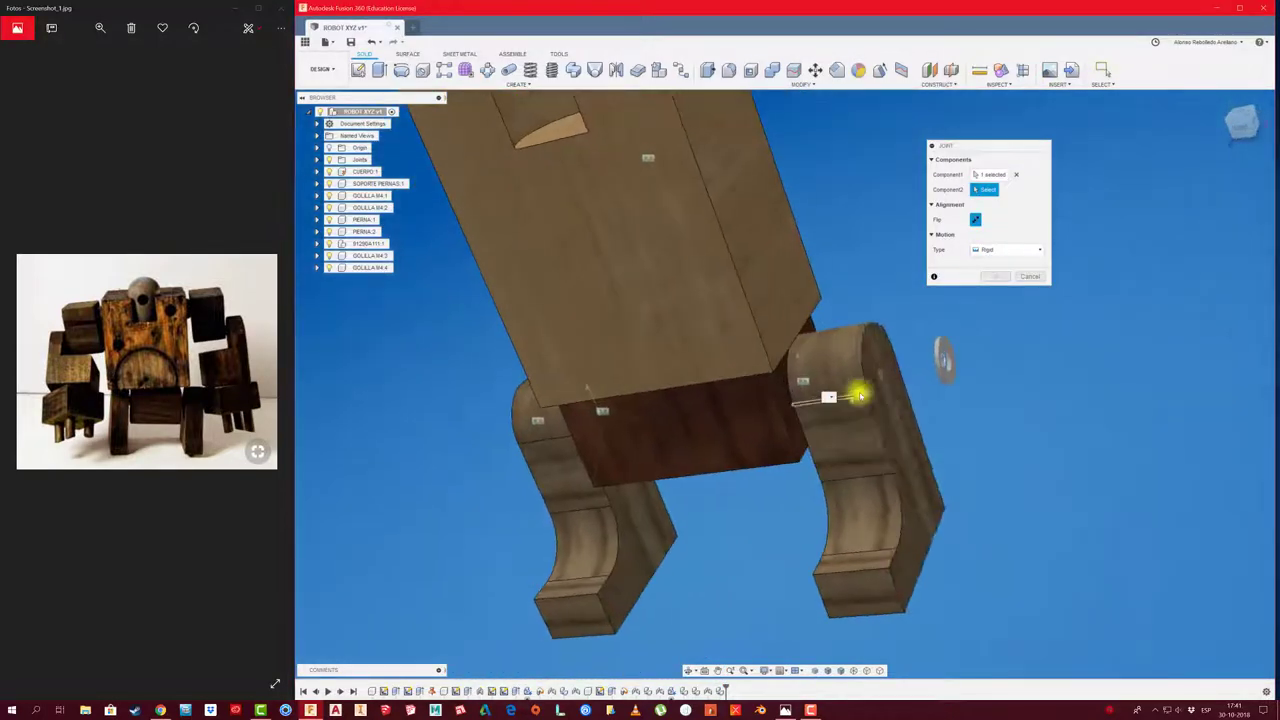
left_click(925, 352)
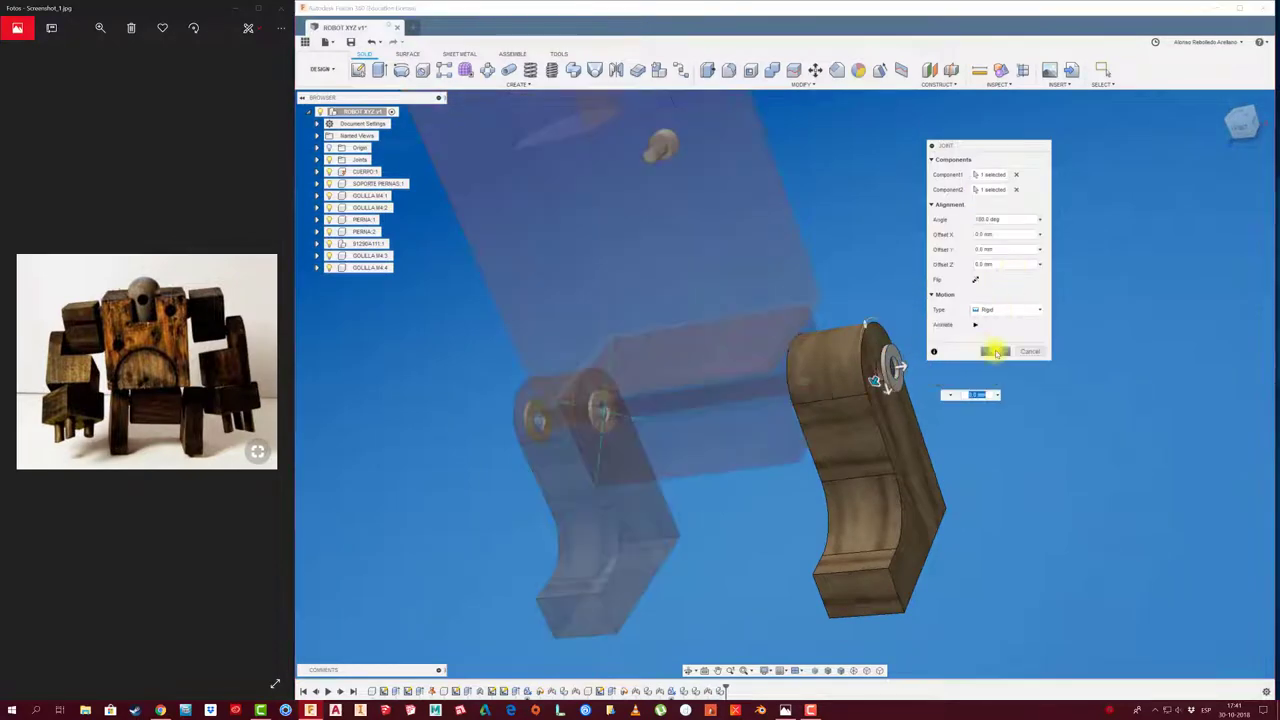
left_click(991, 349)
mouse_move(986, 357)
middle_mouse_down("shift")
mouse_move(942, 346)
mouse_move(693, 428)
mouse_move(1033, 200)
middle_mouse_up("shift")
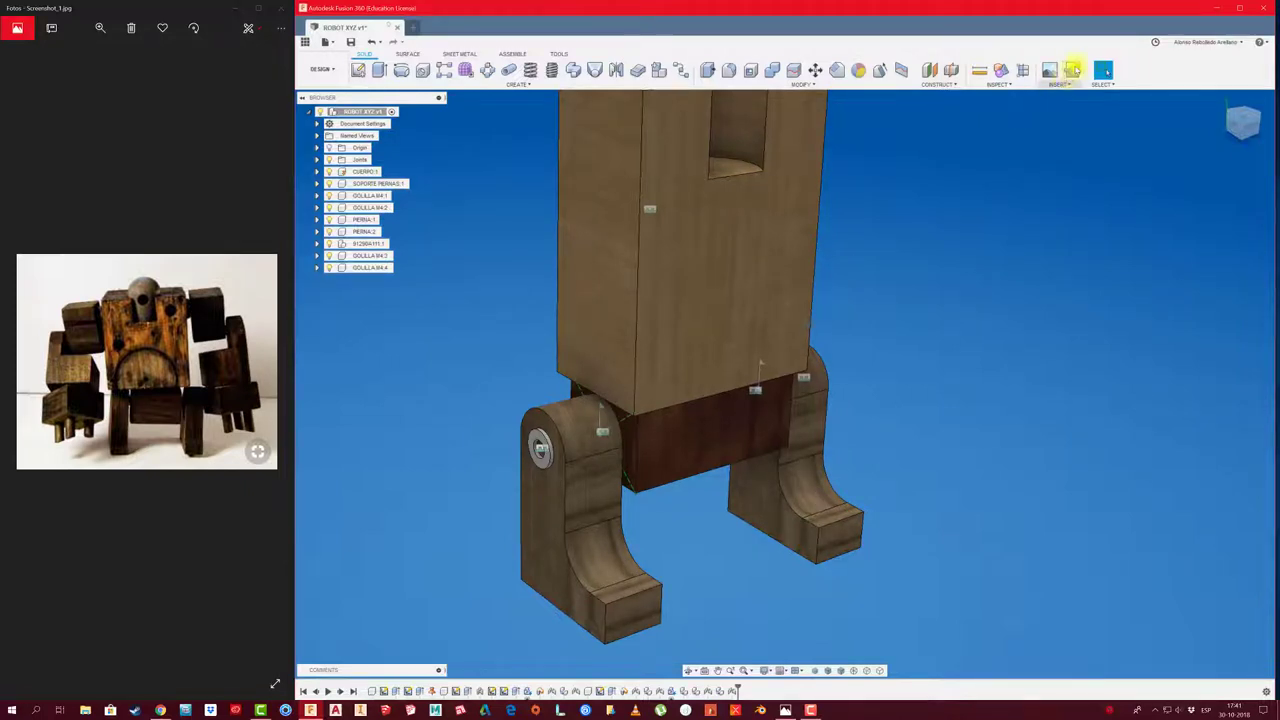
In McMaster-Carr, filter Wing Thumb Nuts to metric M4 and open the zinc-plated steel nut's CAD model.
left_click(1072, 69)
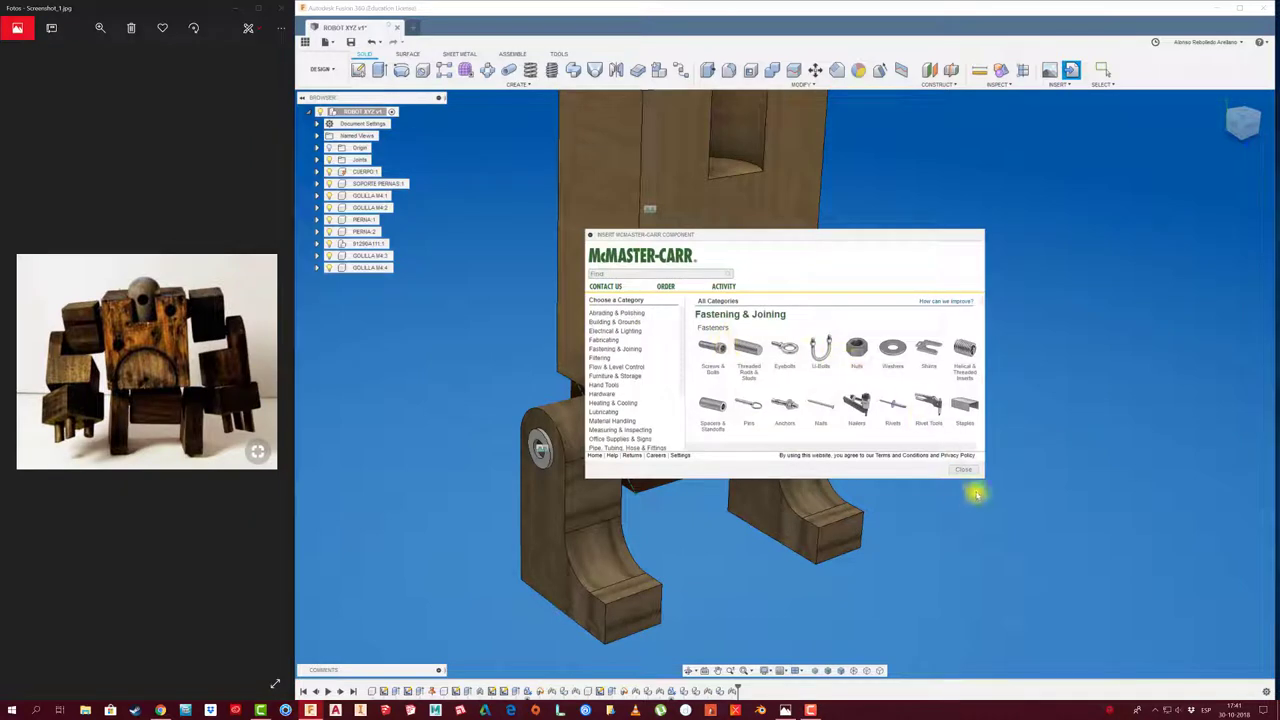
left_click(857, 348)
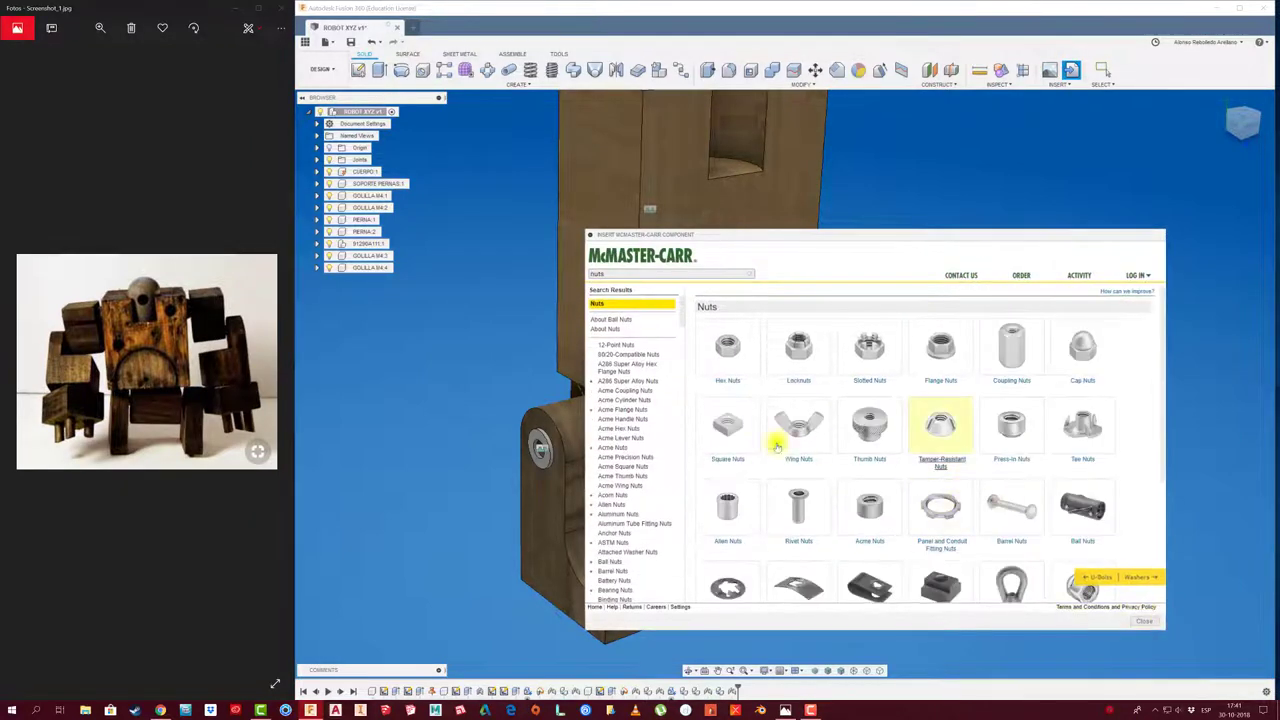
left_click(803, 430)
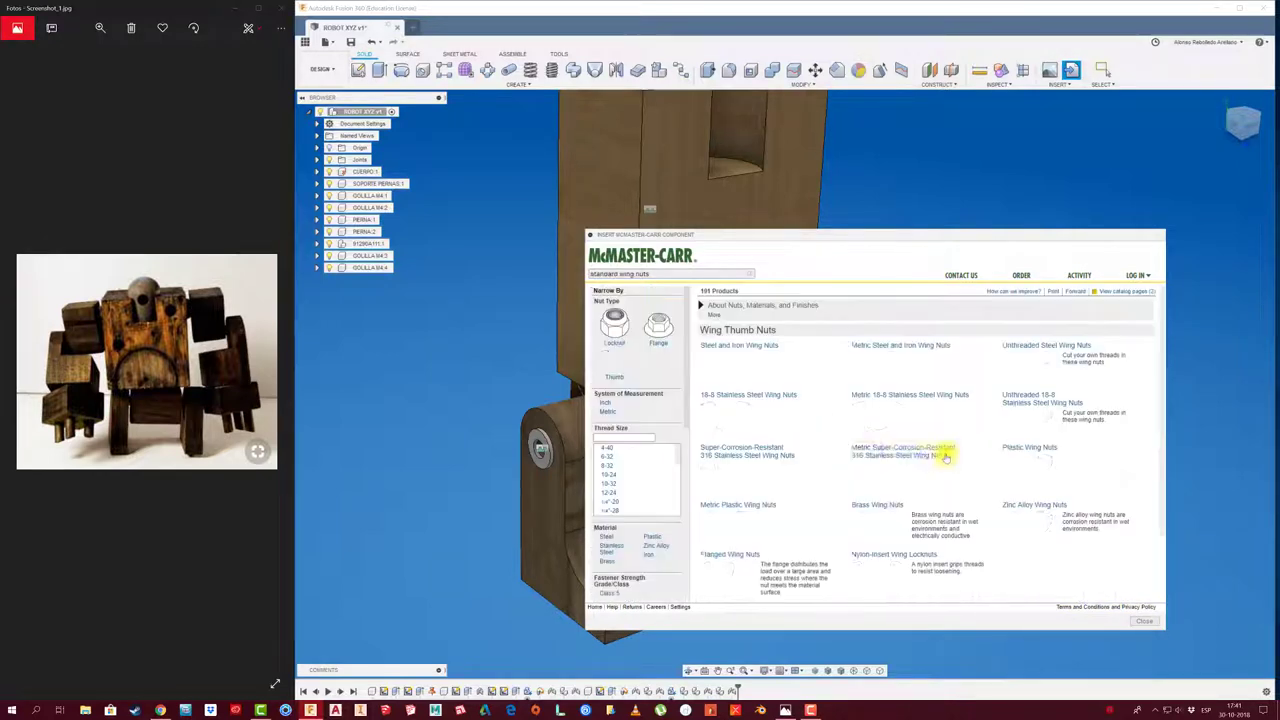
left_click(609, 411)
left_click(605, 389)
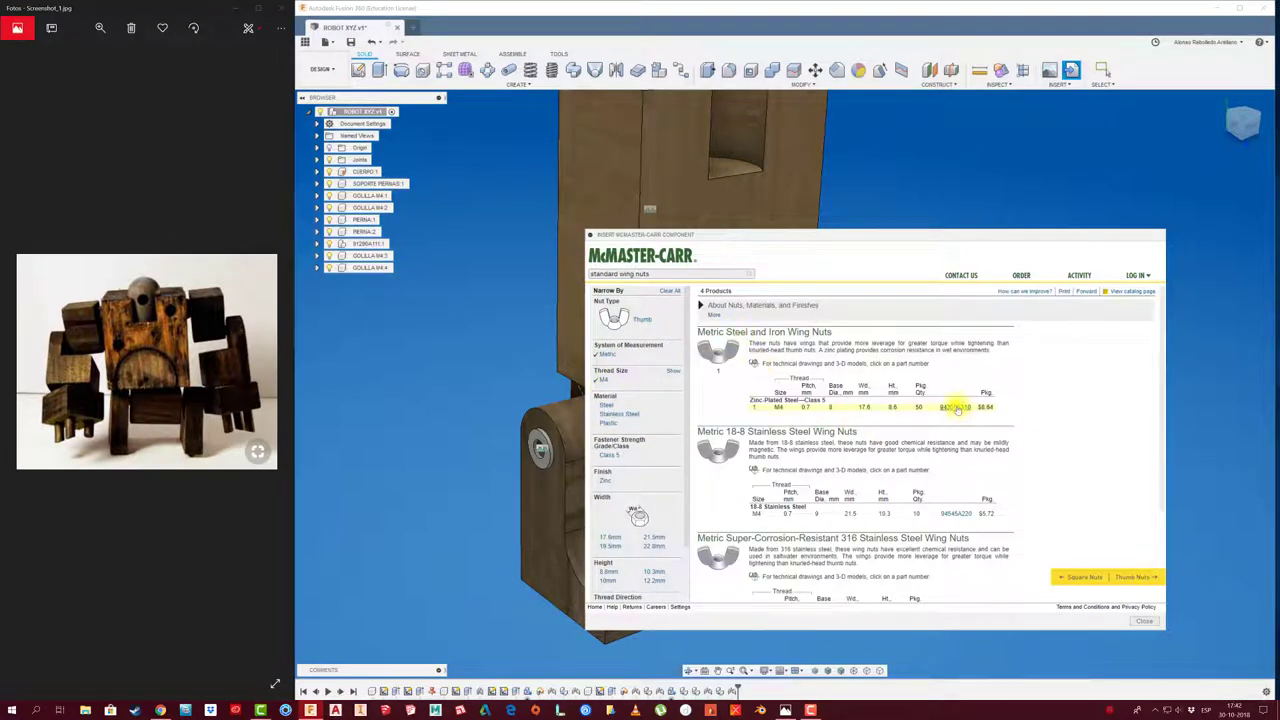
left_click(955, 408)
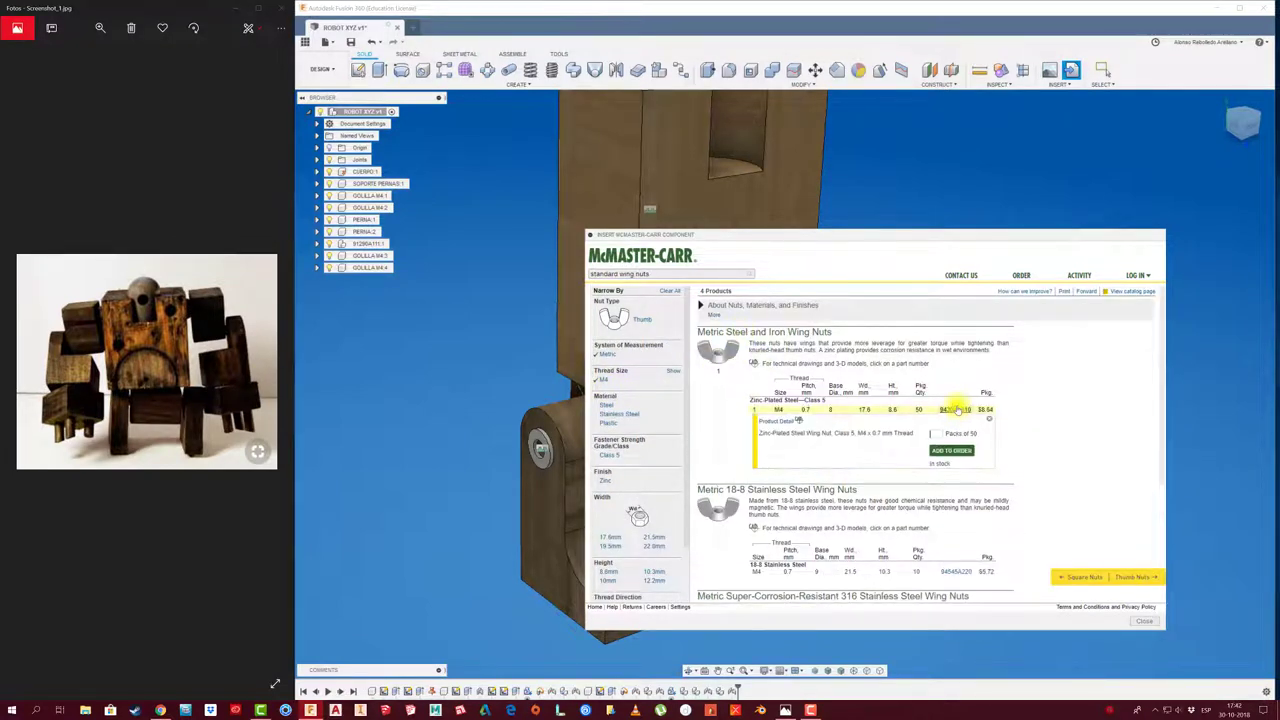
left_click(779, 420)
left_click(792, 556)
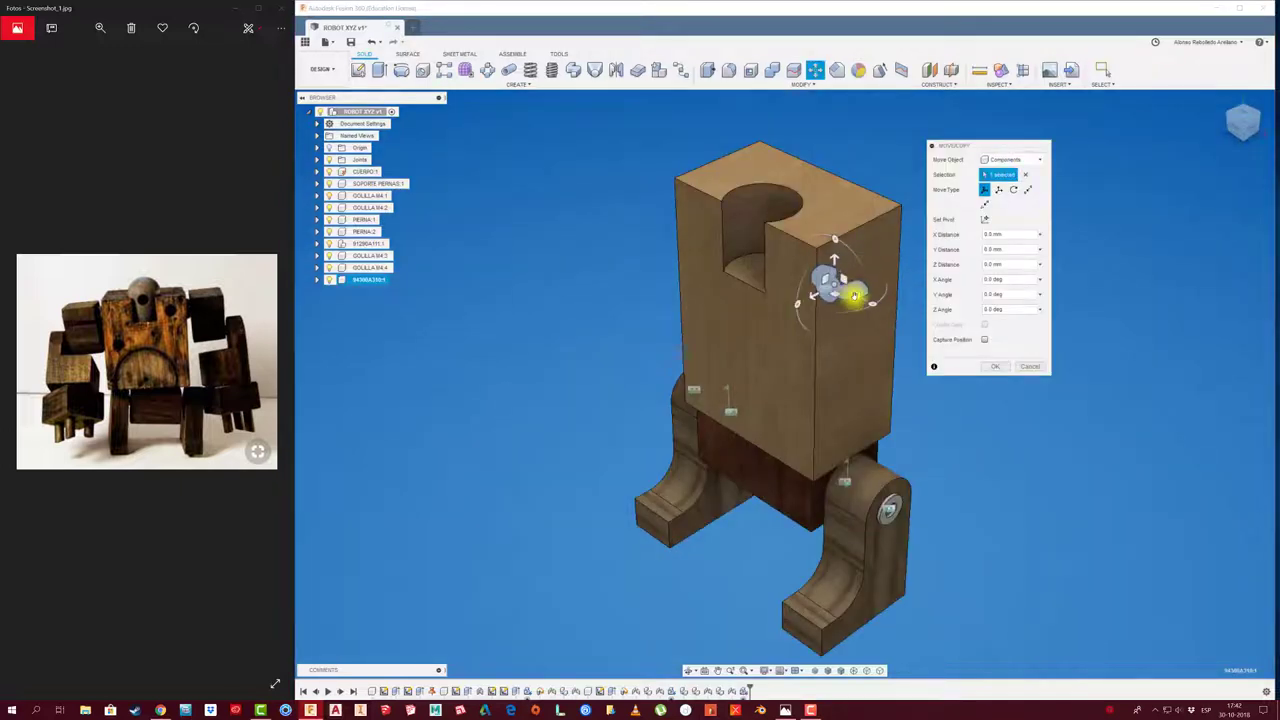
Drag the inserted wing nut out to the right, then undo the move.
mouse_move(847, 283)
left_mouse_down()
mouse_move(1157, 440)
mouse_move(986, 523)
mouse_move(931, 514)
left_mouse_up()
scroll(1006, 515, "up", 2)
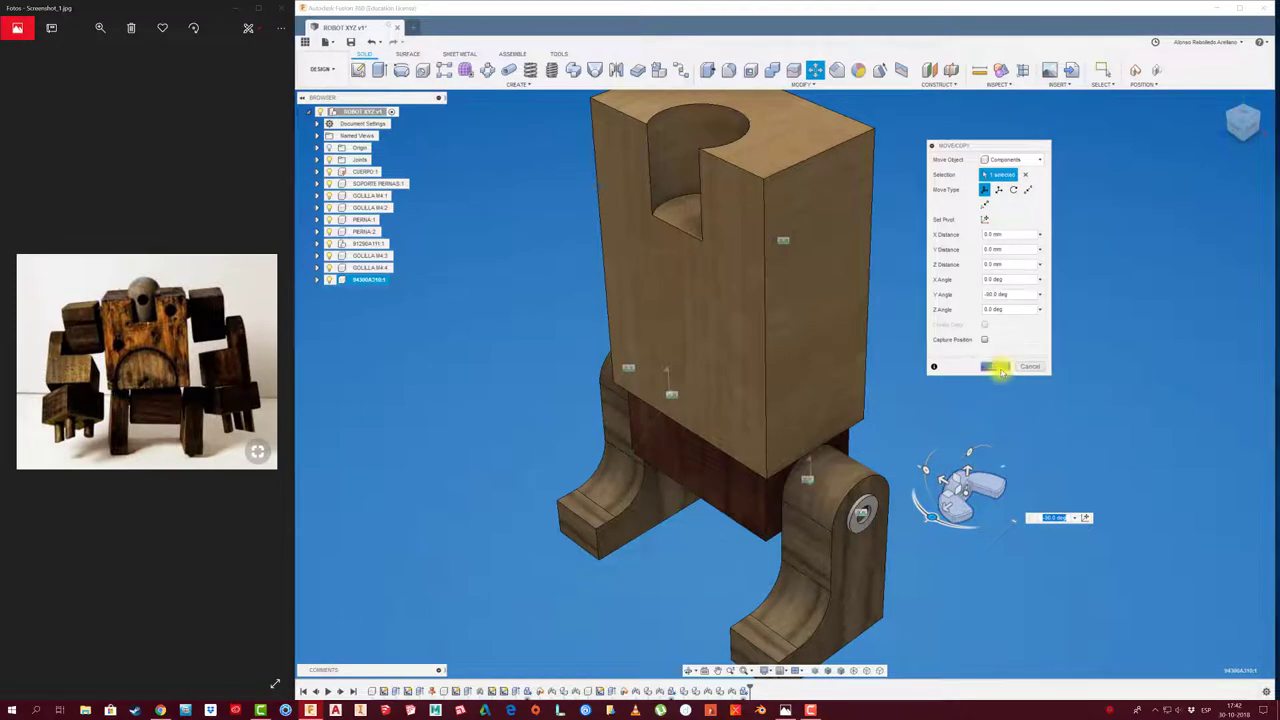
left_click(997, 368)
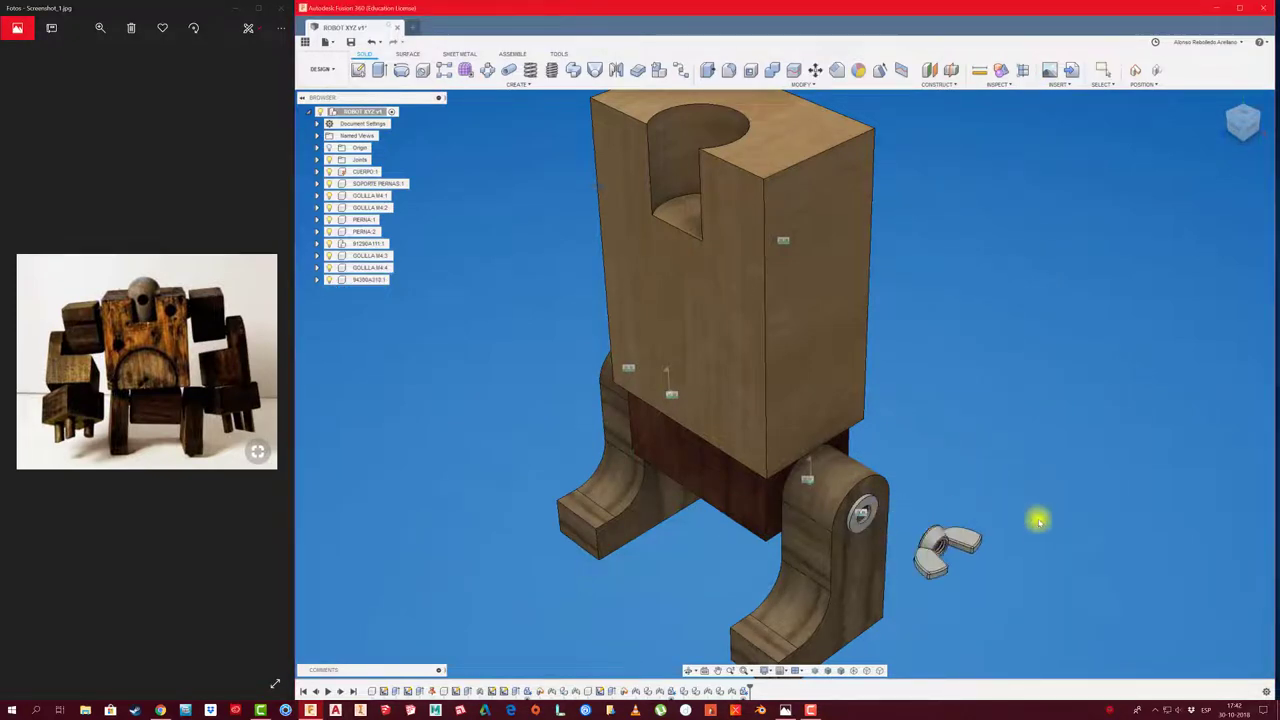
key("ctrl+z")
Zoom in toward the leg and select the wing nut's browser entry for renaming.
middle_click_drag(991, 493, 953, 514, "shift")
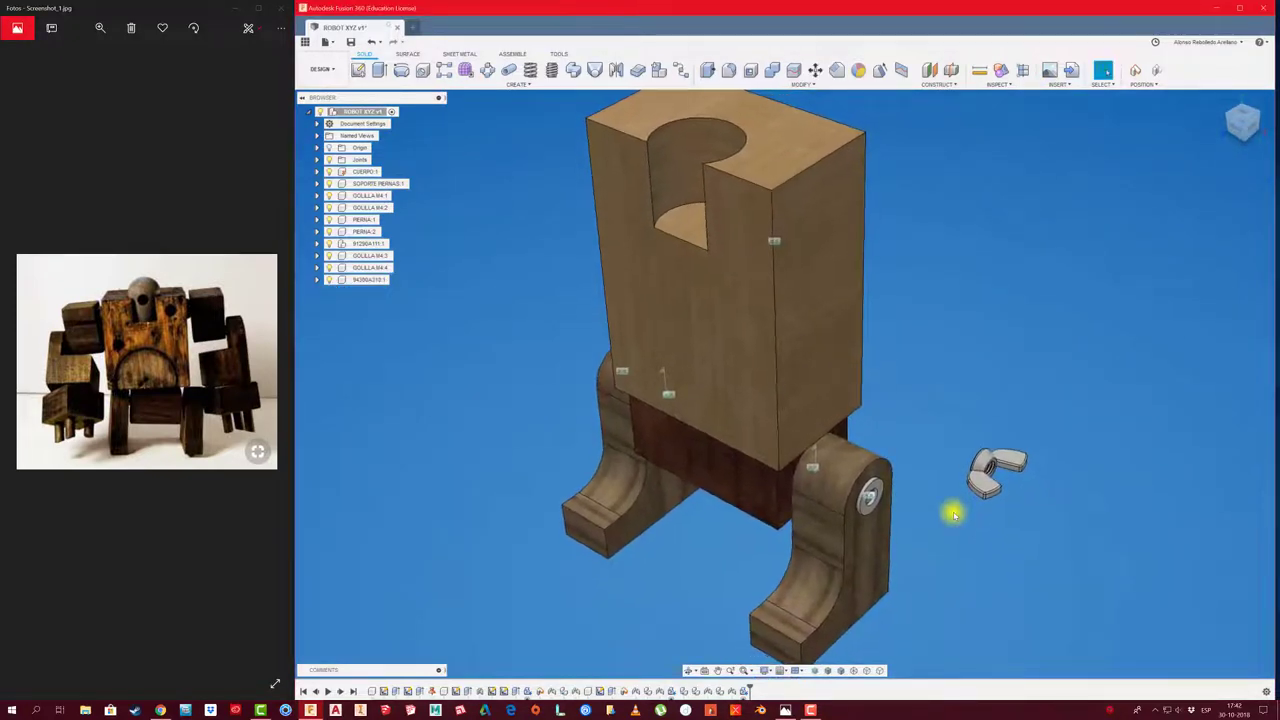
scroll(953, 514, "up", 1)
scroll(953, 514, "up", 1)
scroll(953, 514, "up", 1)
scroll(953, 514, "up", 1)
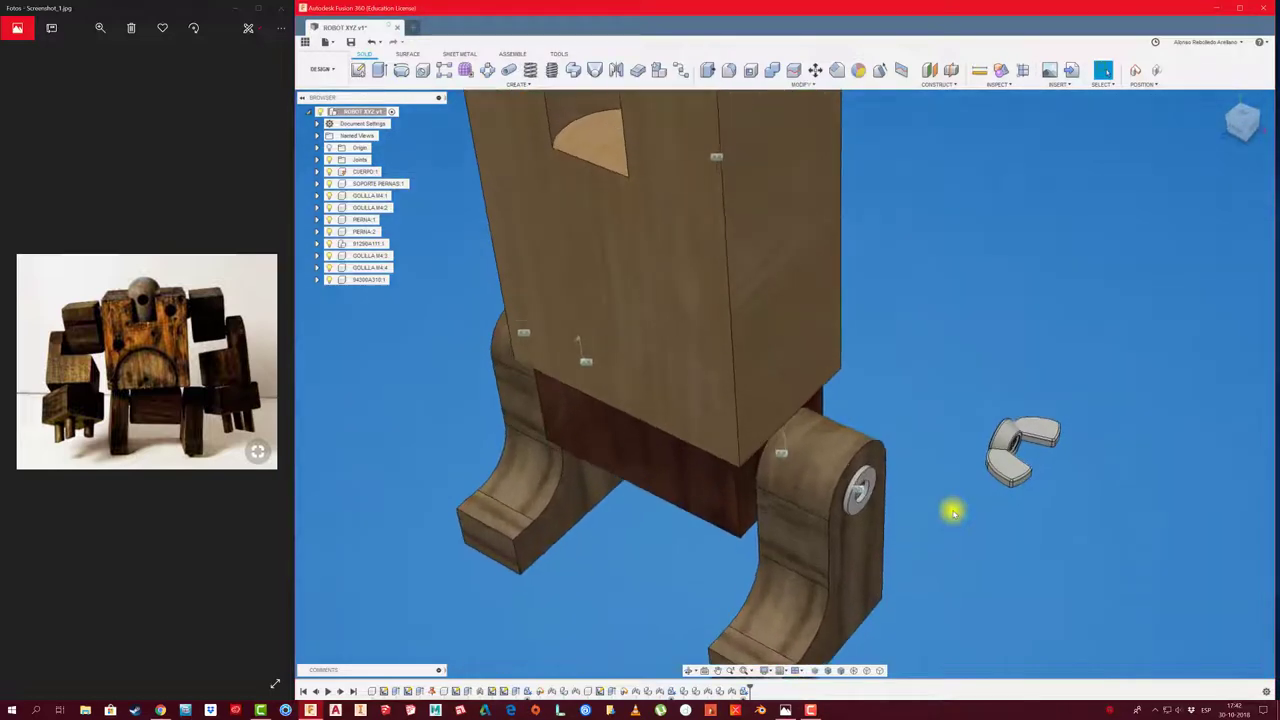
mouse_move(953, 514)
middle_mouse_down("shift")
mouse_move(946, 491)
mouse_move(980, 466)
mouse_move(474, 346)
mouse_move(371, 277)
middle_mouse_up("shift")
left_click(373, 279)
type("TUERCA MARIPOSA M4")
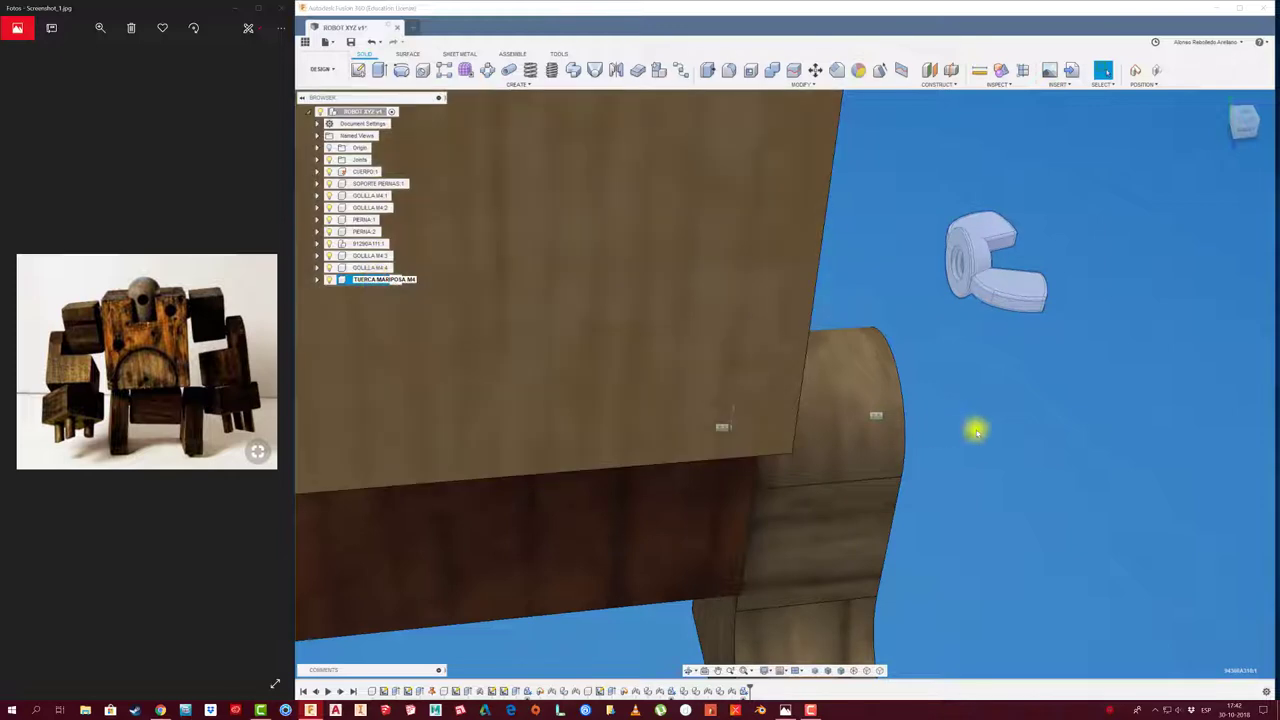
Name the nut TUERCA MARIPOSA M4:1 and rigidly joint its hole to the leg's washer face.
left_click(978, 428)
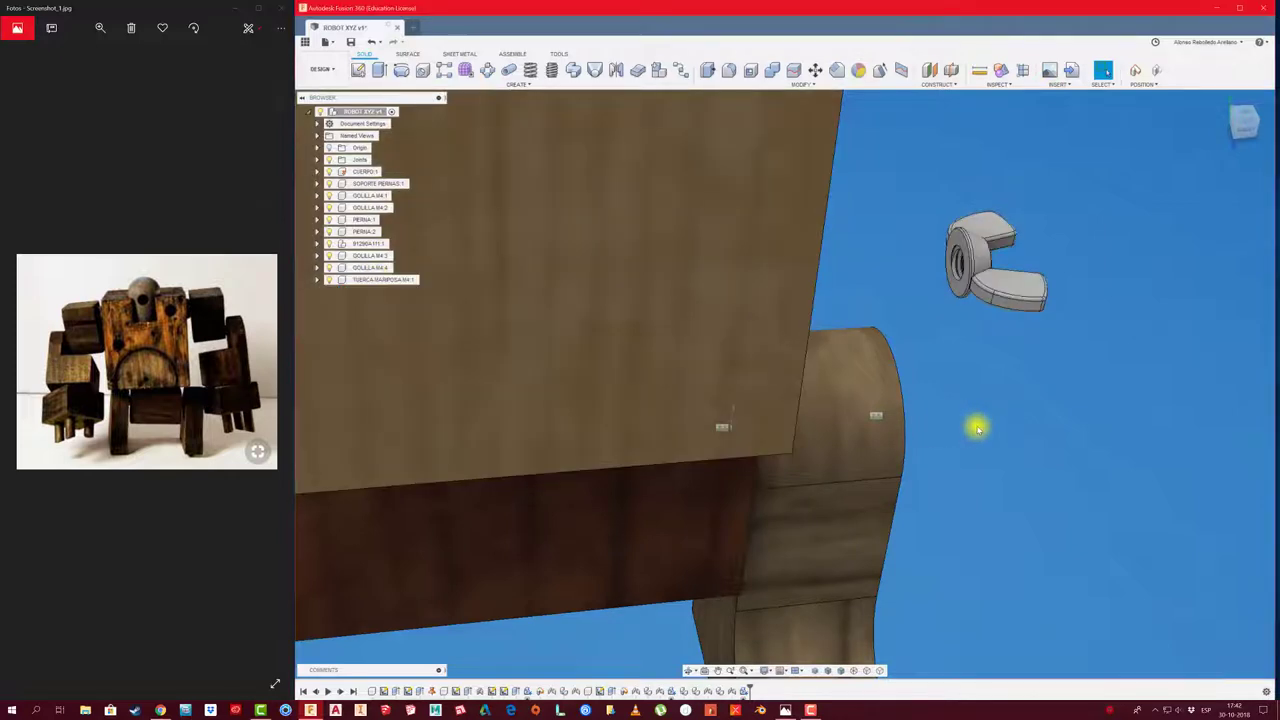
middle_click_drag(986, 426, 987, 407, "shift")
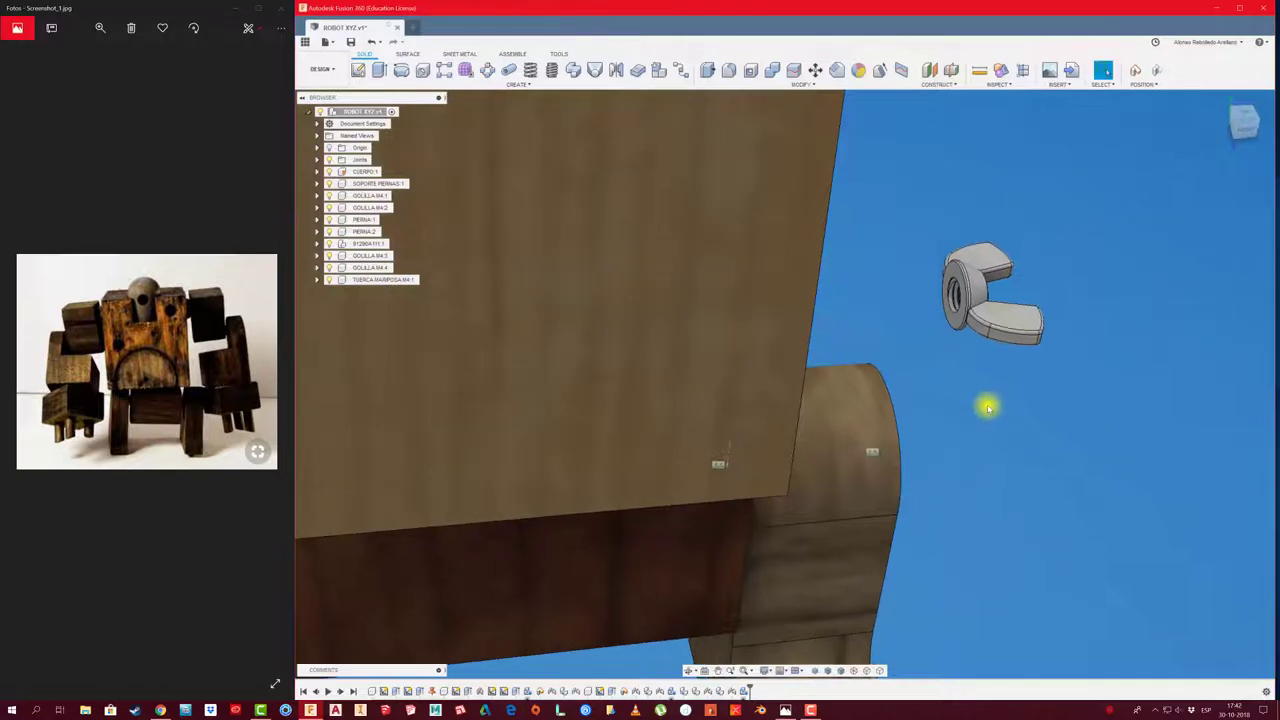
key("j")
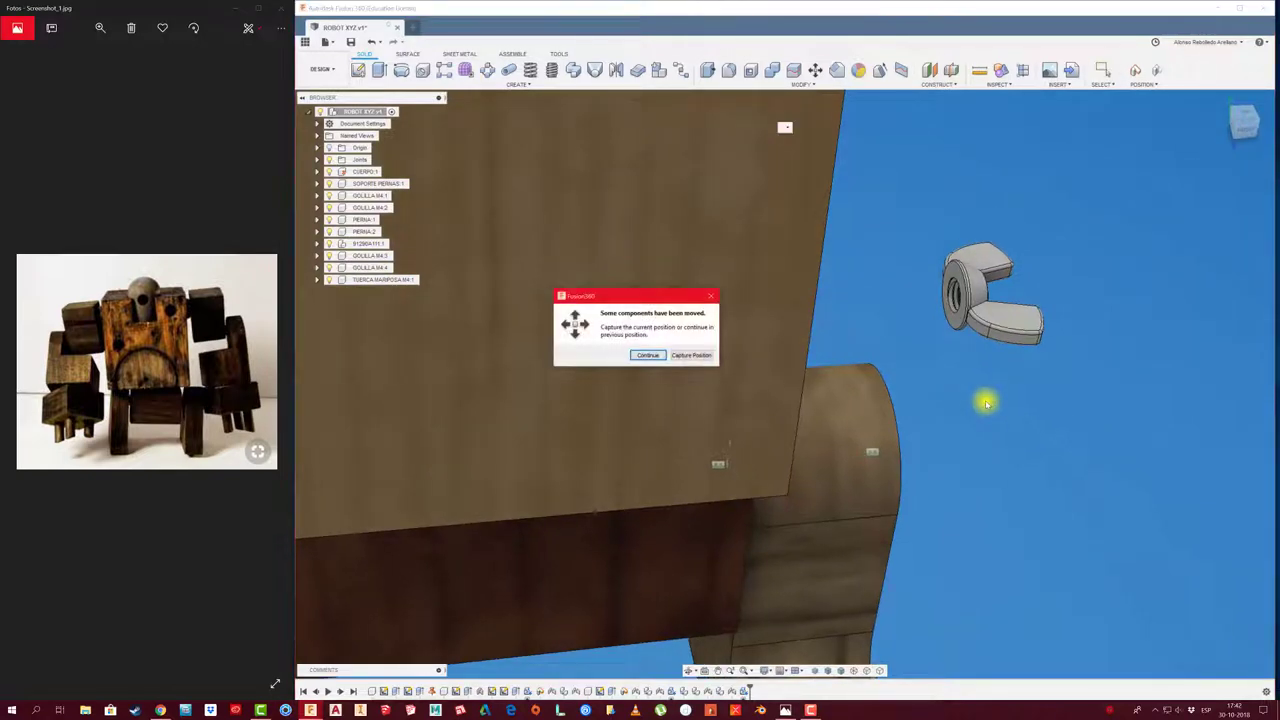
left_click(692, 355)
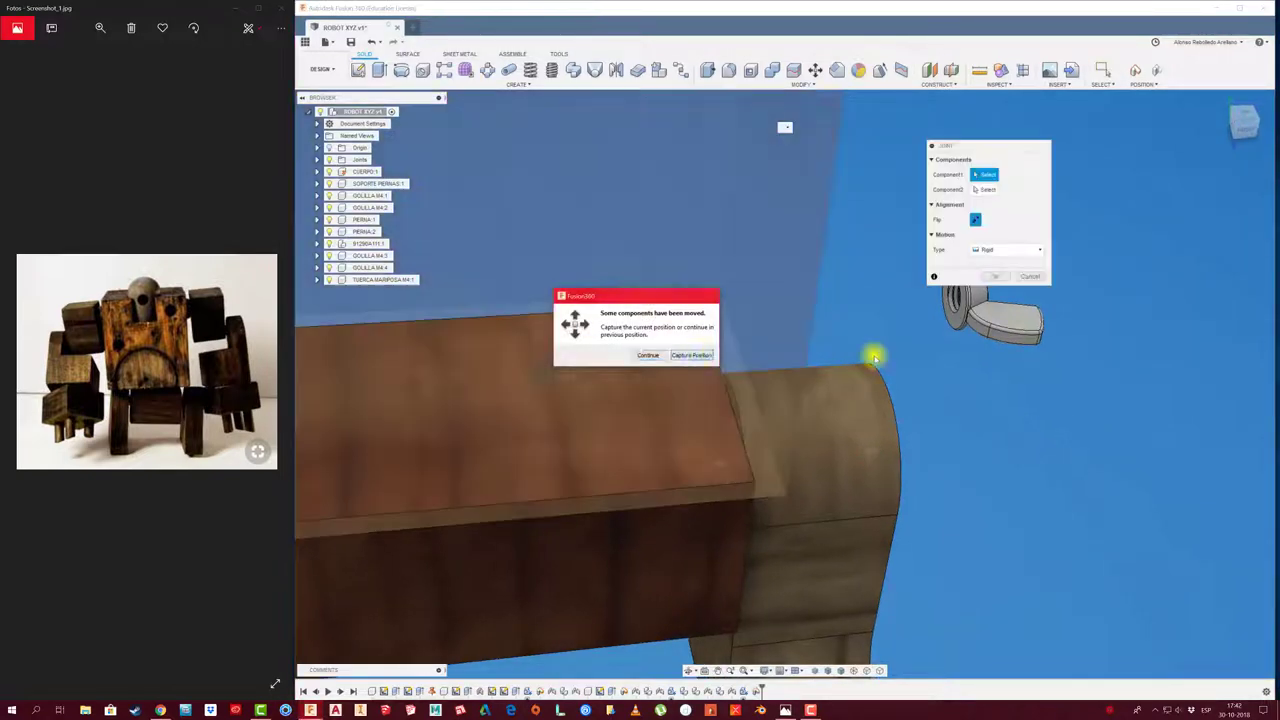
left_click(953, 335)
mouse_move(953, 335)
middle_mouse_down("shift")
mouse_move(923, 397)
mouse_move(800, 509)
middle_mouse_up("shift")
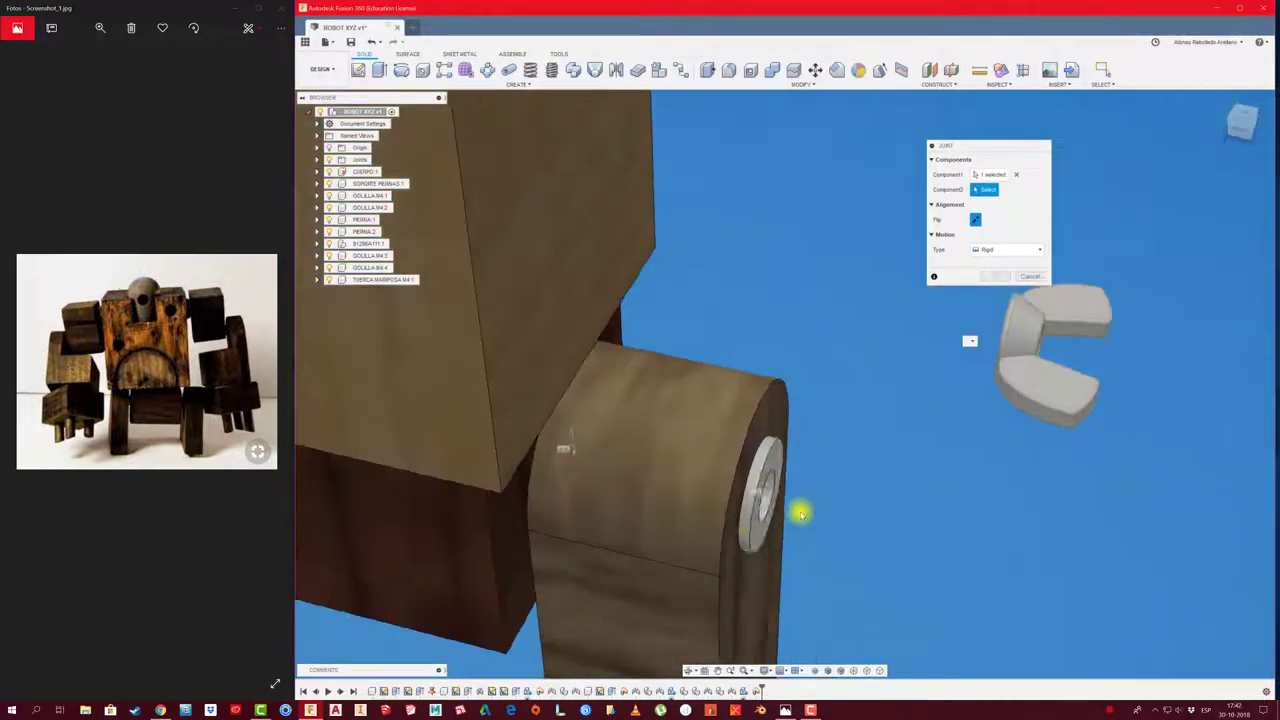
left_click(747, 545)
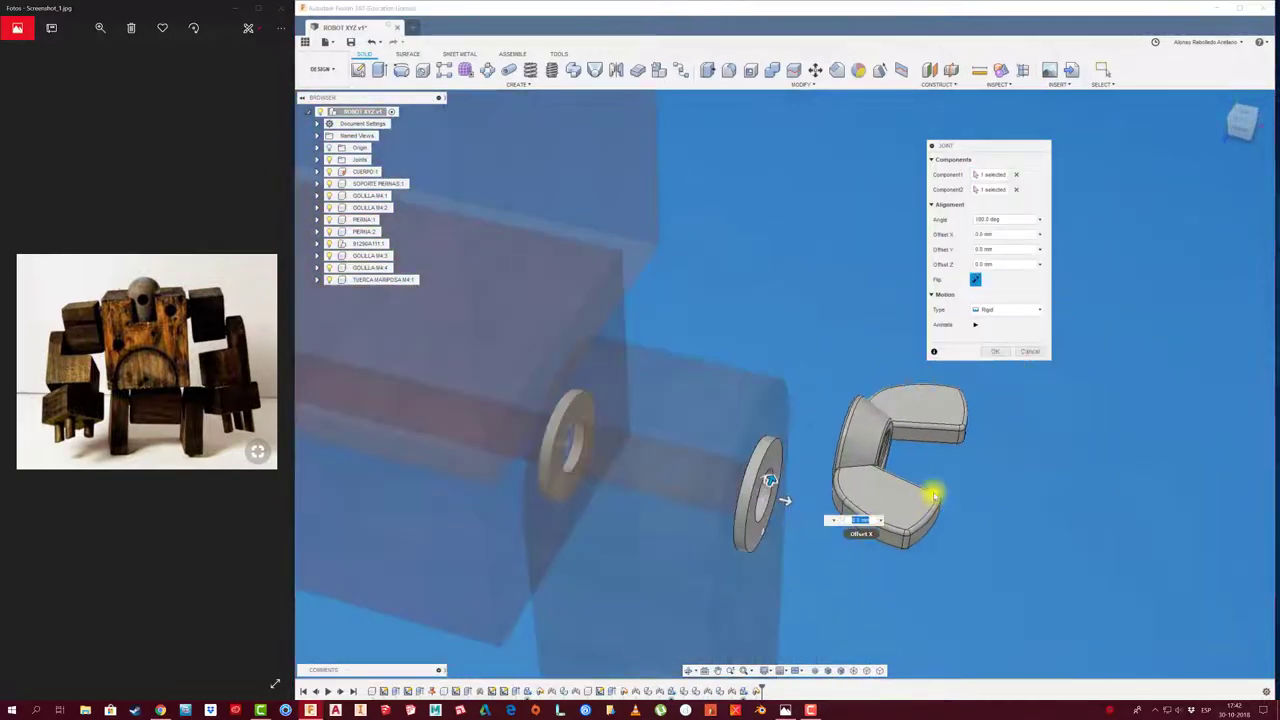
left_click(993, 352)
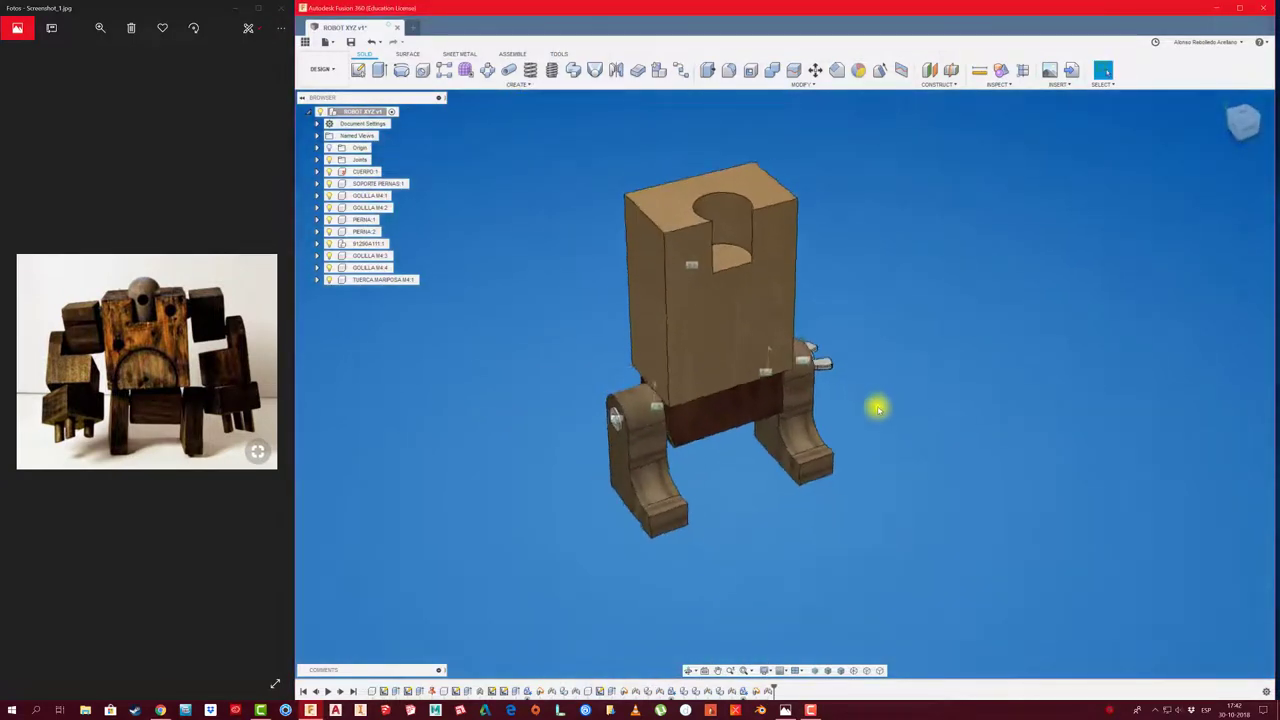
Swing the leg to test the new joint, then restore its original pose.
mouse_move(877, 409)
middle_mouse_down("shift")
mouse_move(826, 390)
mouse_move(609, 374)
mouse_move(834, 369)
mouse_move(855, 437)
middle_mouse_up("shift")
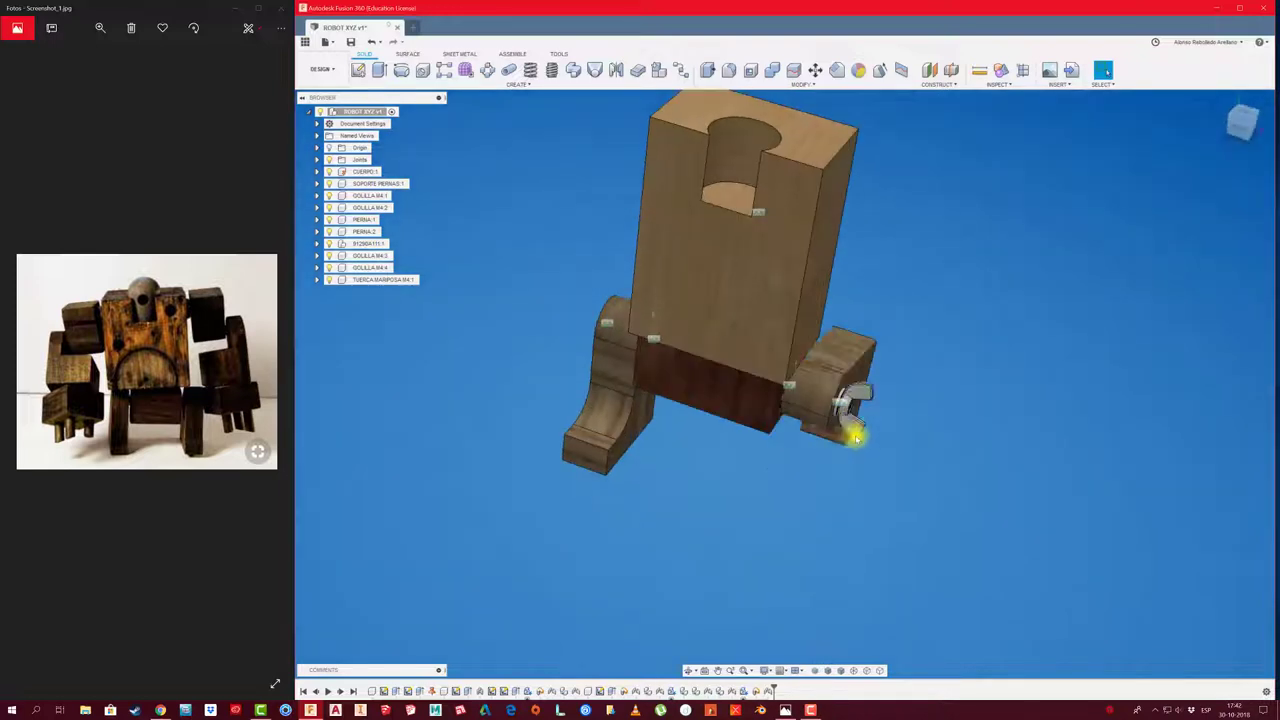
mouse_move(855, 437)
left_mouse_down()
mouse_move(871, 334)
mouse_move(831, 442)
mouse_move(1100, 87)
left_mouse_up()
left_click(1155, 73)
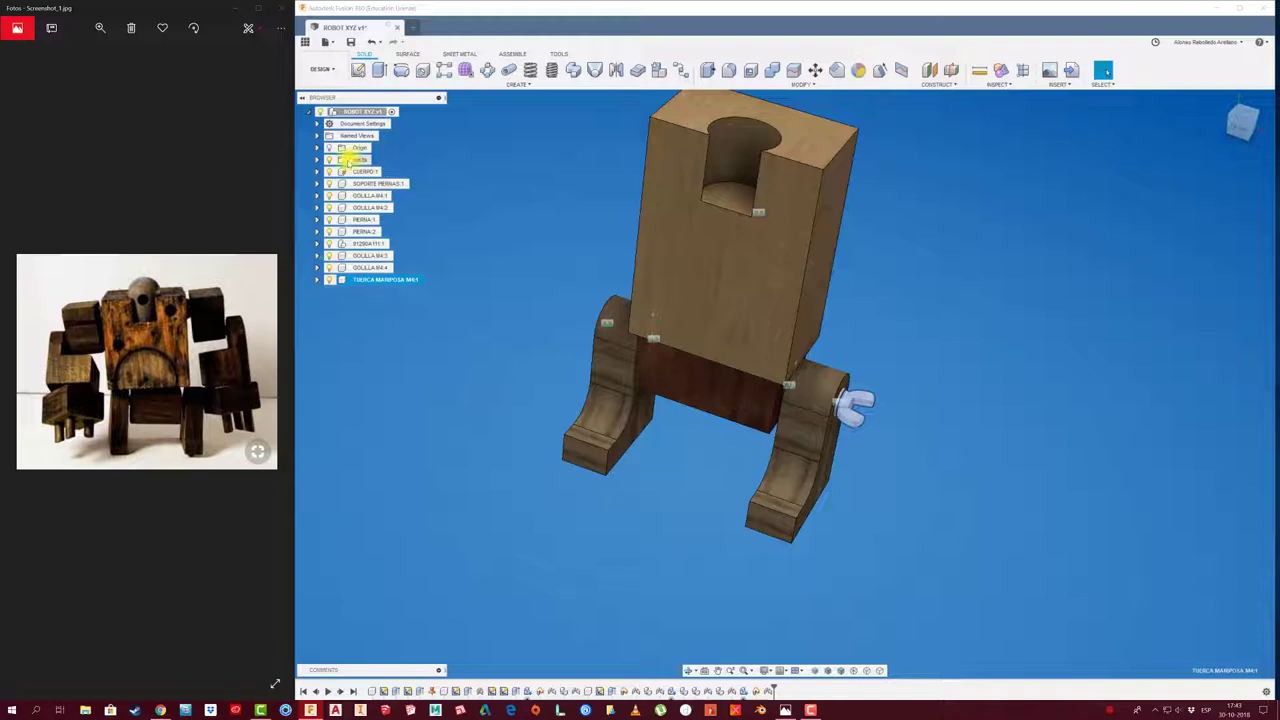
Expand Joints and play the Rigid9 joint animation, then stop it.
left_click(318, 160)
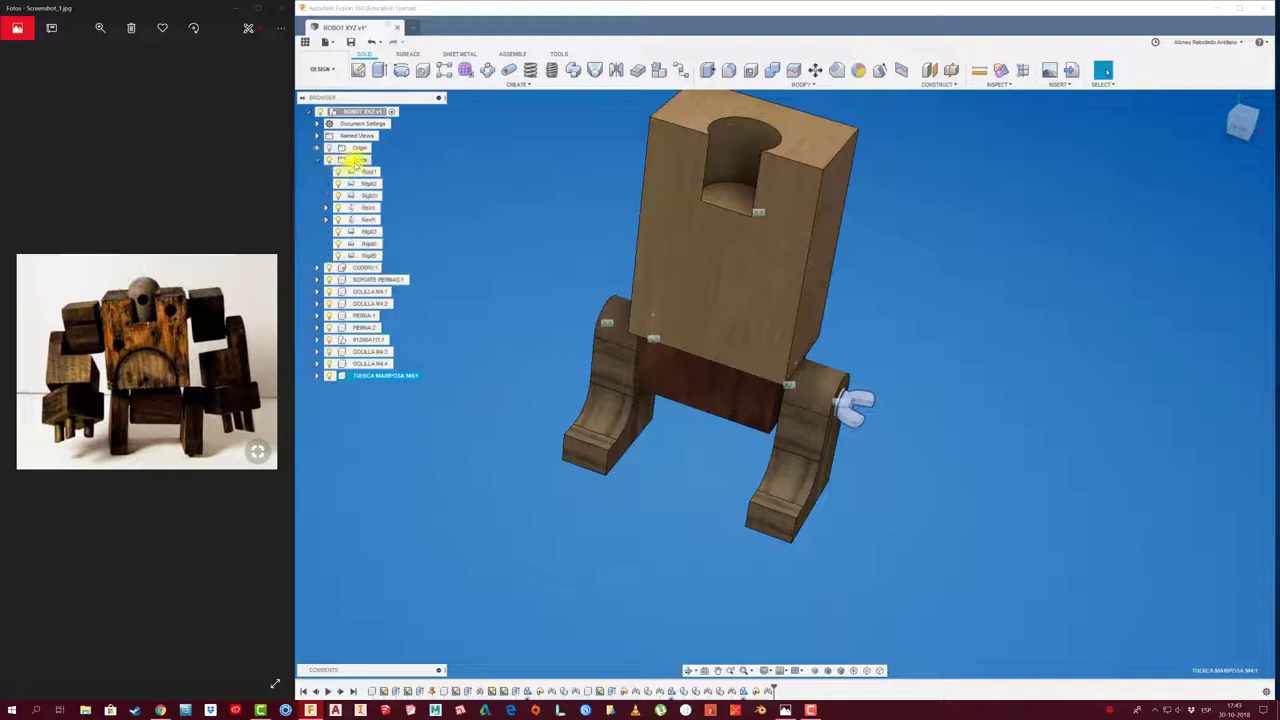
right_click(363, 256)
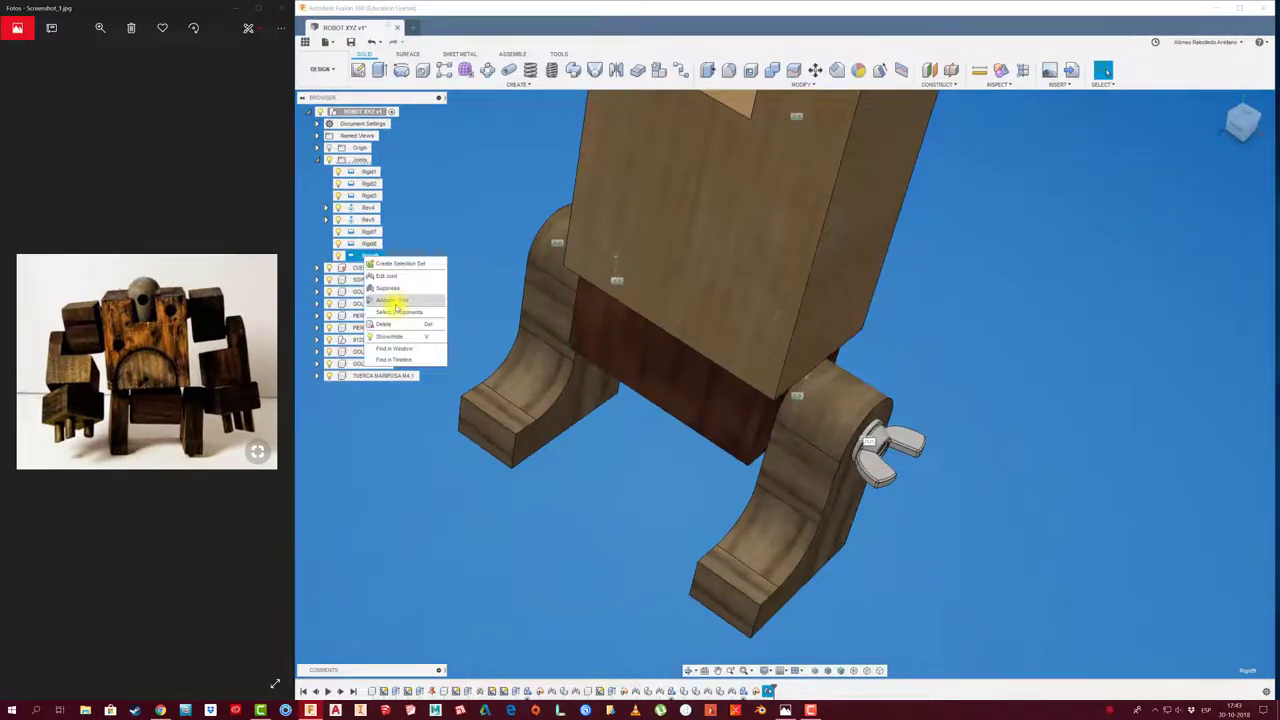
left_click(394, 301)
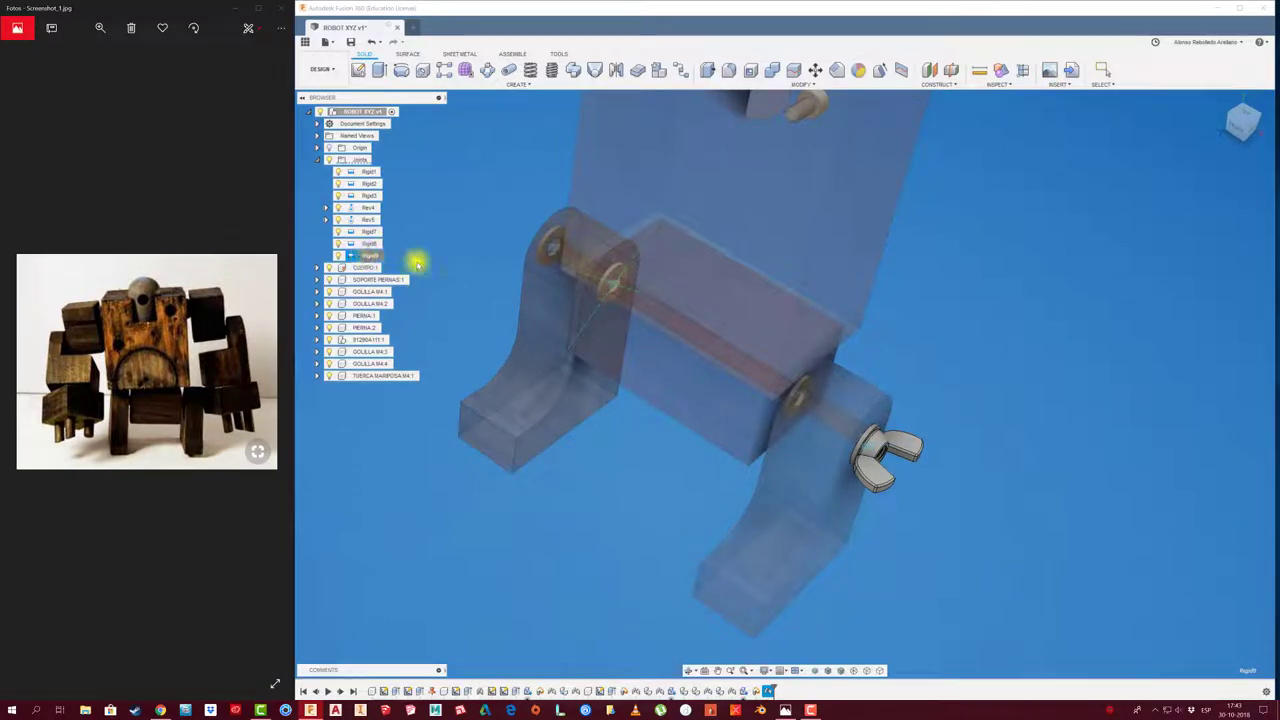
key("Escape")
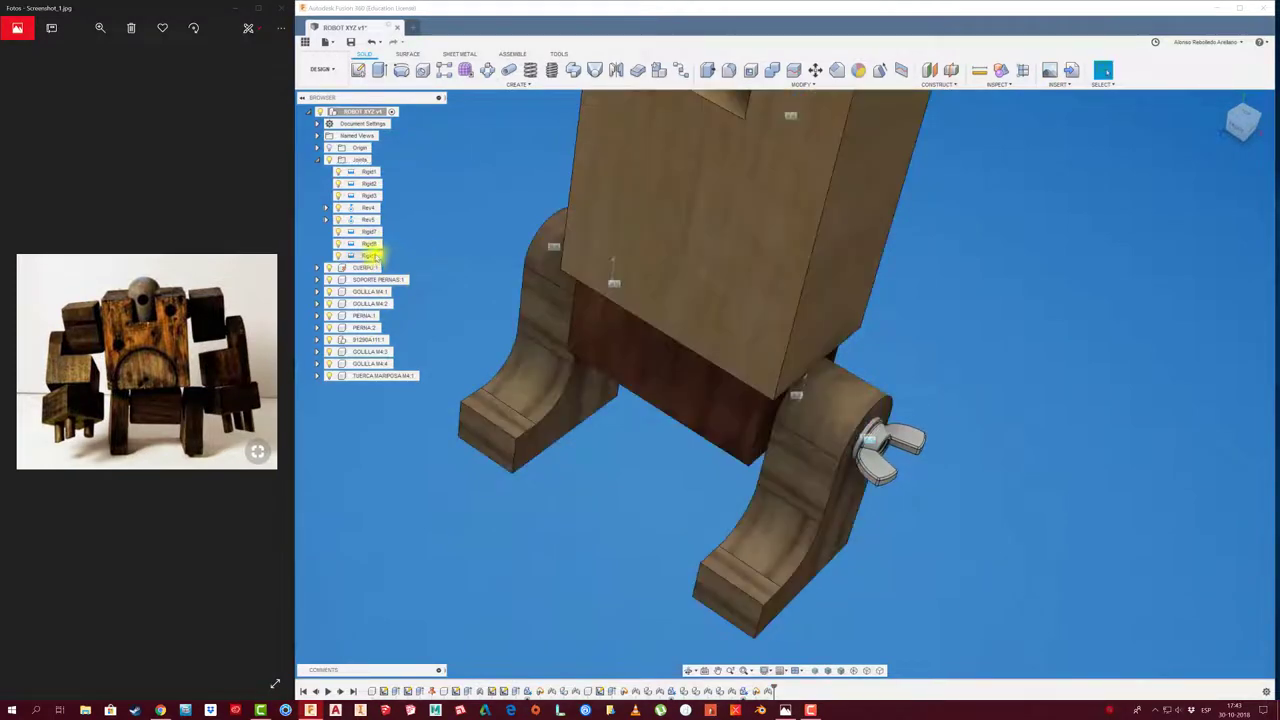
Edit the Rigid9 joint and set its angle to 270 deg.
right_click(372, 255)
left_click(391, 267)
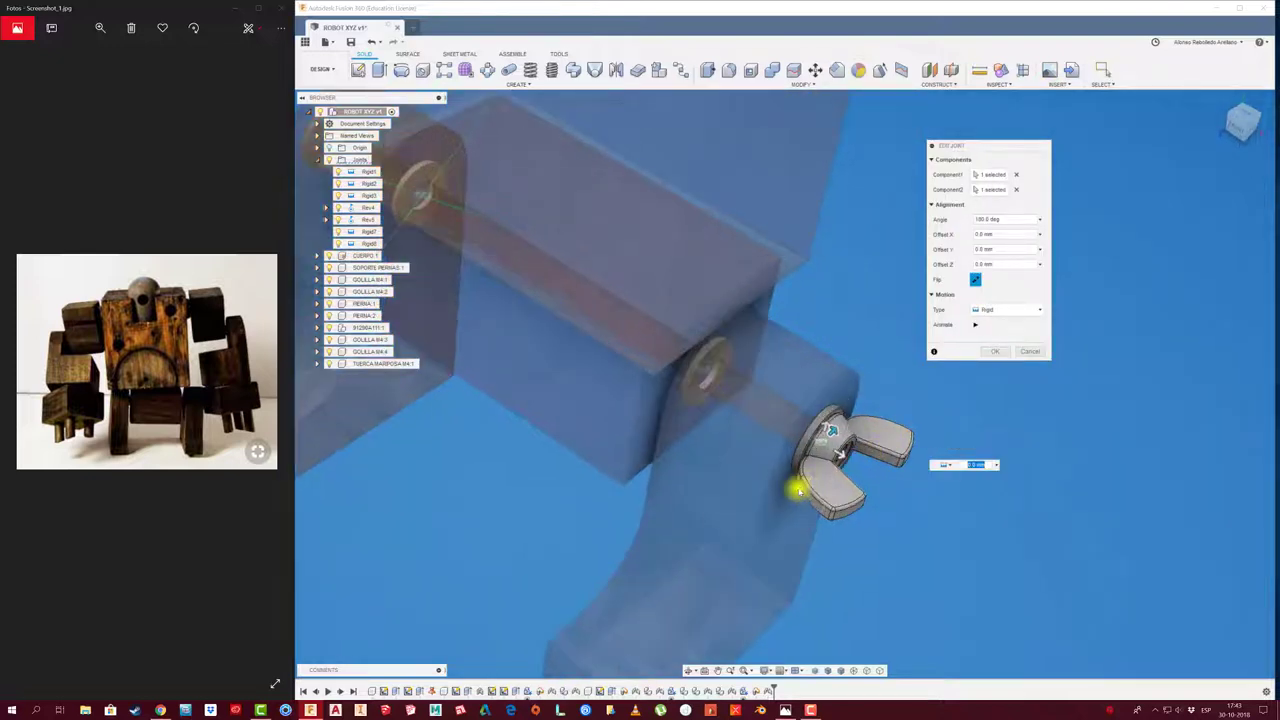
left_click_drag(810, 480, 830, 440)
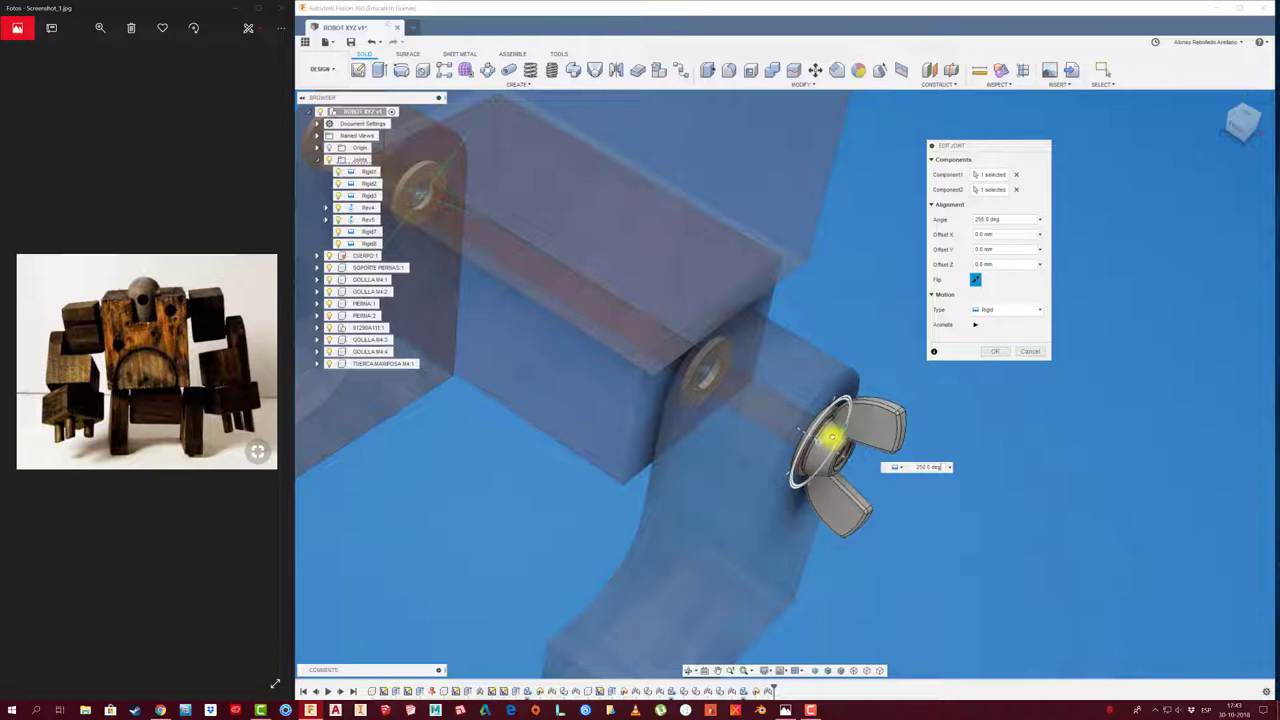
left_click_drag(830, 436, 835, 435)
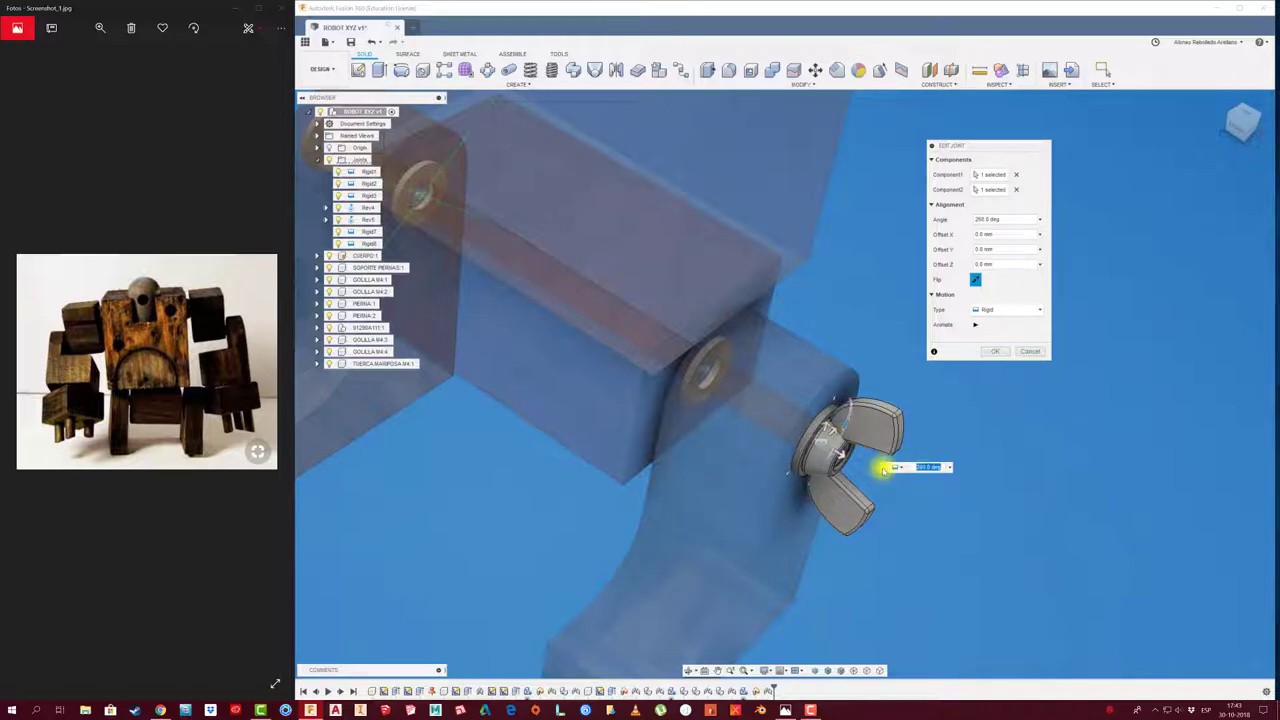
type("270")
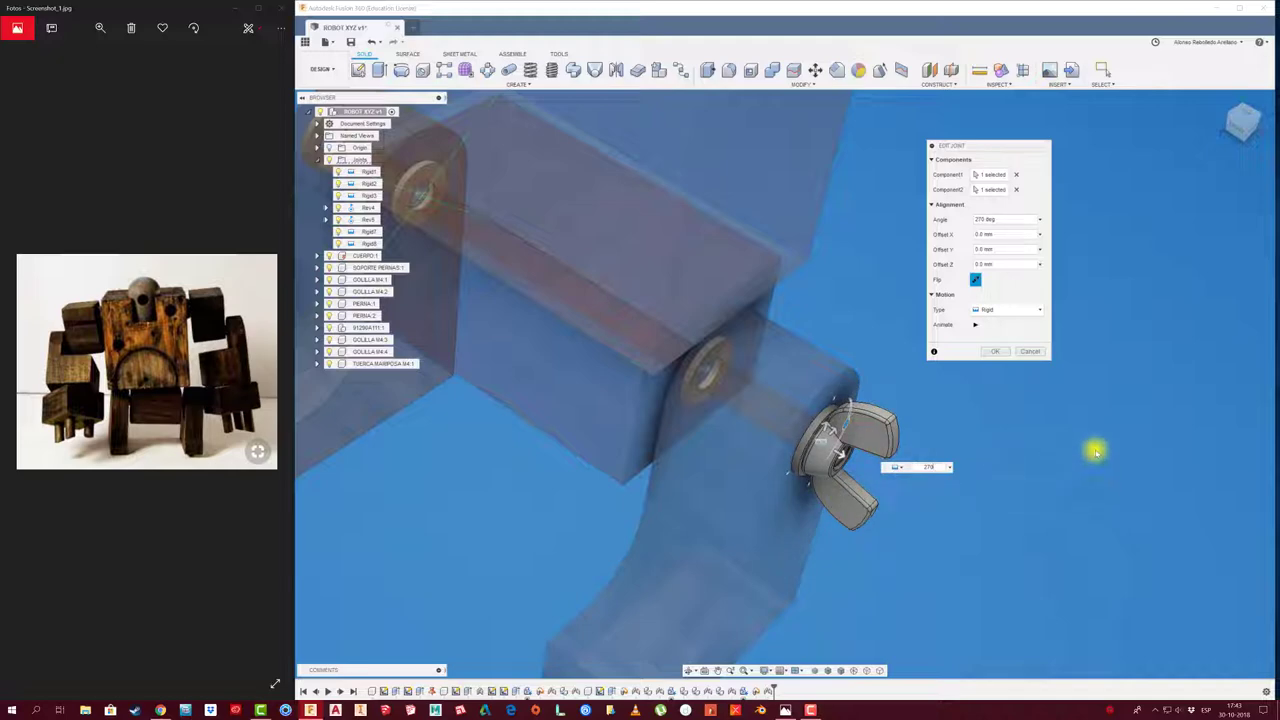
left_click(993, 351)
View the legs from below and select the wing nut TUERCA MARIPOSA M4:1.
scroll(1008, 474, "down", 3)
mouse_move(1008, 474)
middle_mouse_down("shift")
mouse_move(583, 477)
mouse_move(503, 451)
mouse_move(523, 446)
mouse_move(438, 392)
middle_mouse_up("shift")
left_click(382, 377)
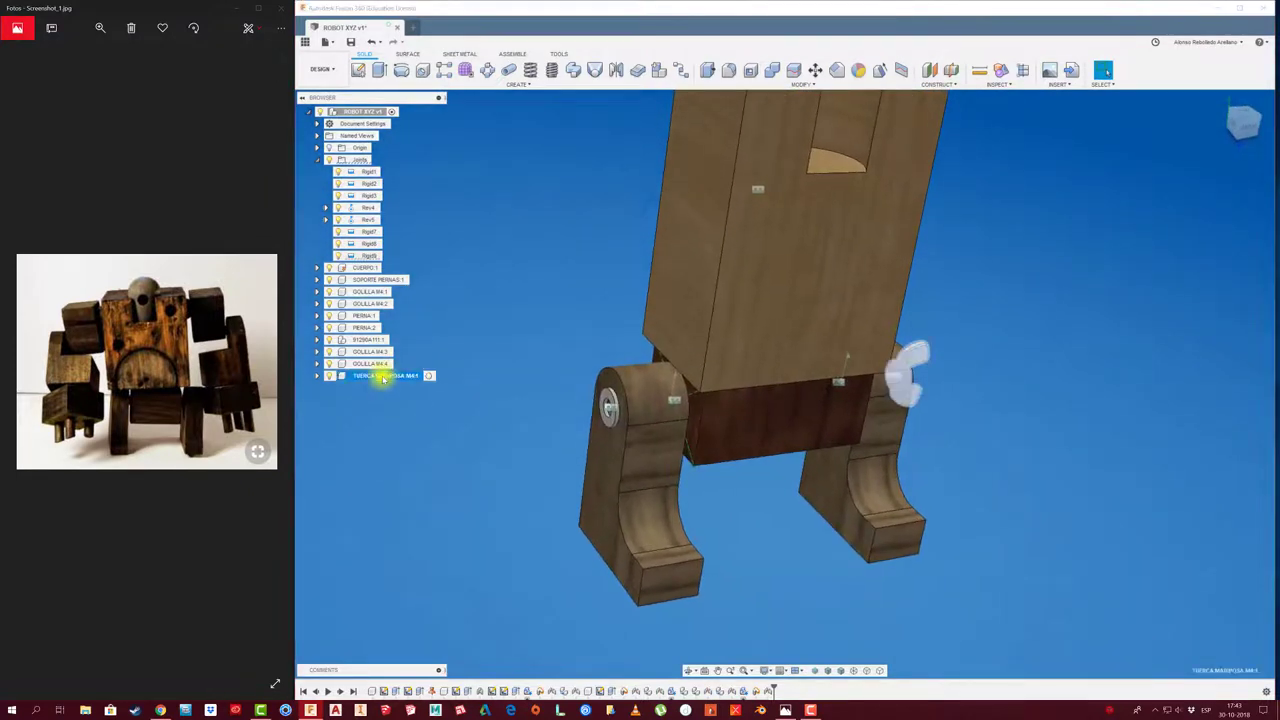
Paste a copy of TUERCA MARIPOSA M4:1 beside the left leg, flipped with X angle -180 deg.
key("ctrl+c")
key("ctrl+v")
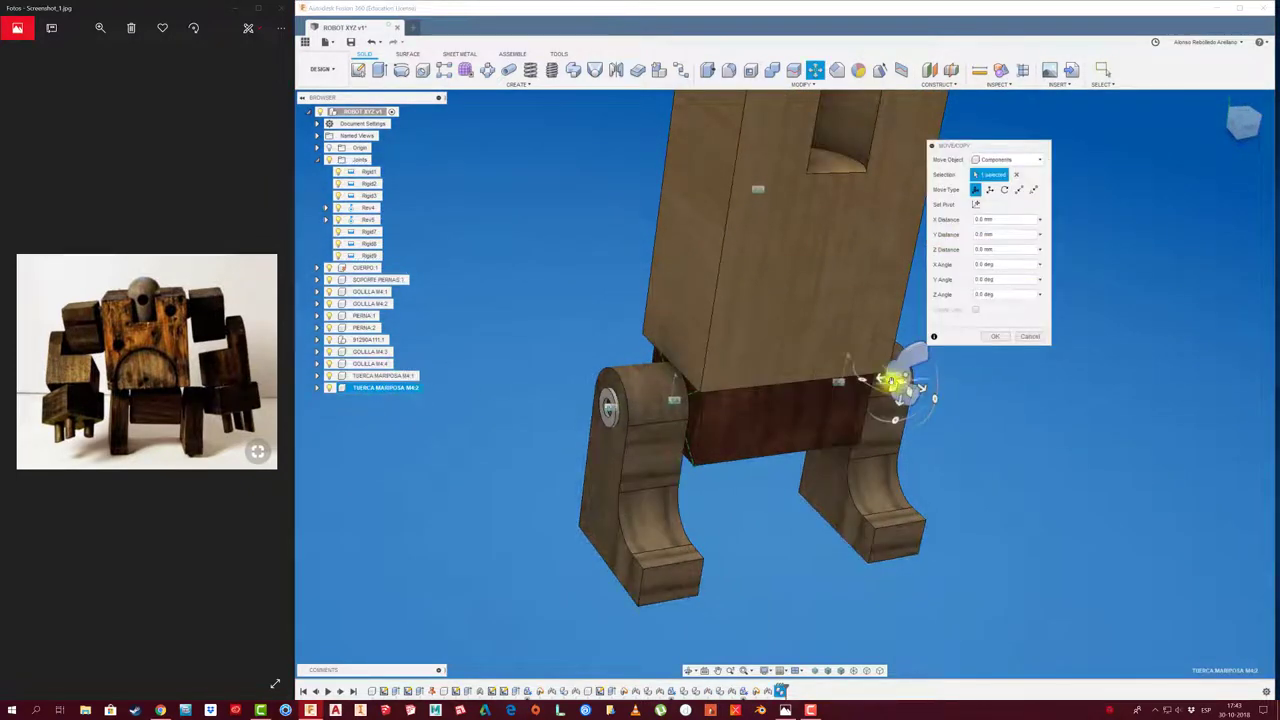
mouse_move(882, 378)
left_mouse_down()
mouse_move(503, 406)
mouse_move(531, 435)
mouse_move(580, 412)
left_mouse_up()
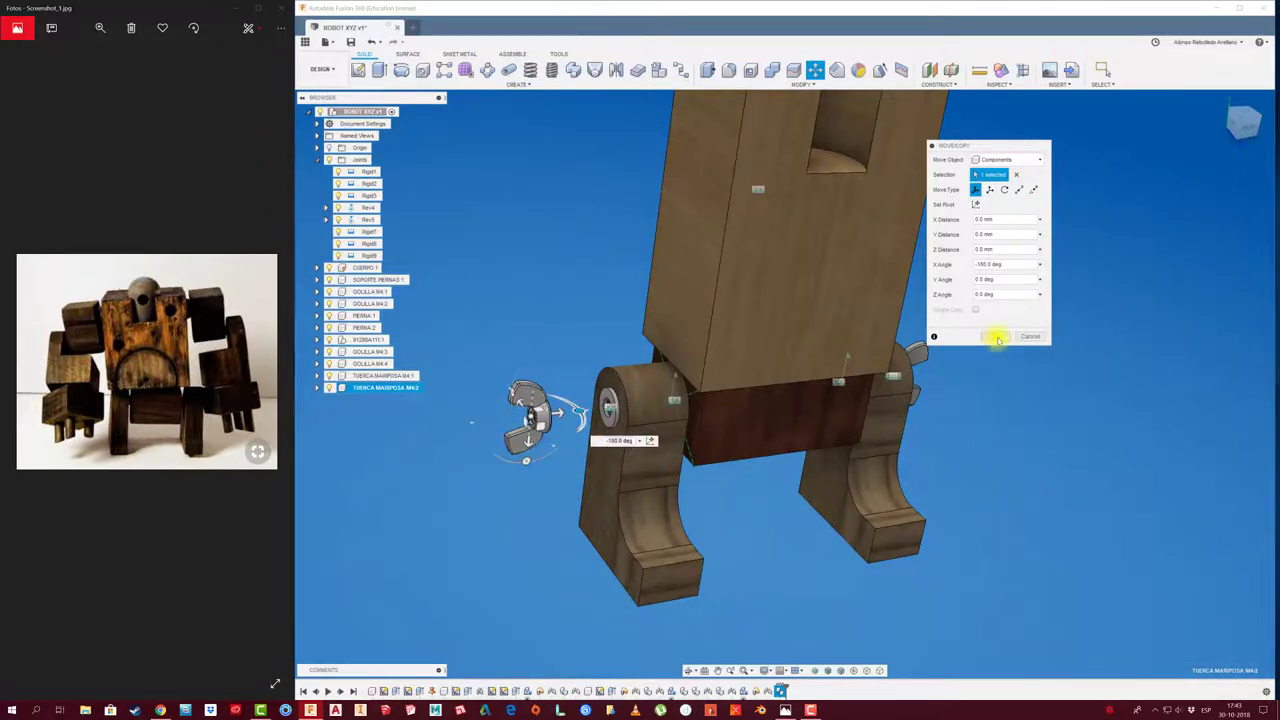
left_click(997, 340)
Rigidly joint the copied wing nut's hole to the left leg's washer as Rigid10.
key("j")
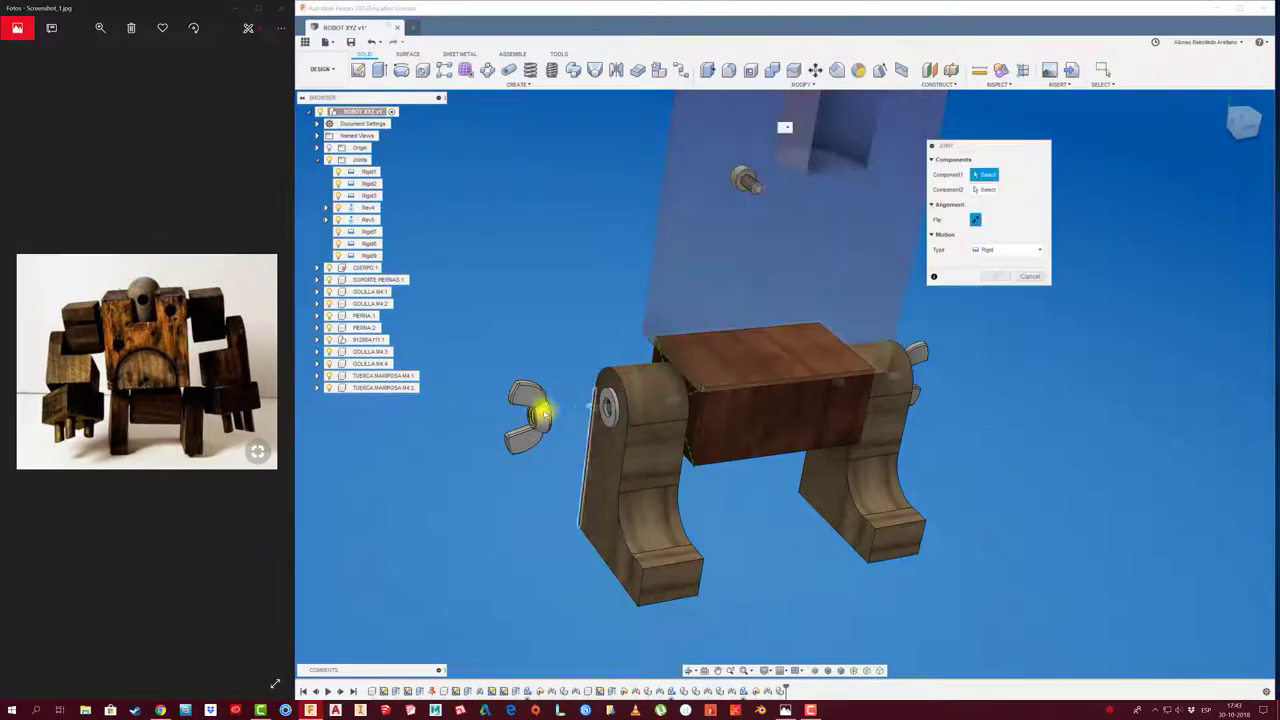
middle_click_drag(517, 449, 559, 407, "shift")
scroll(500, 410, "up", 3)
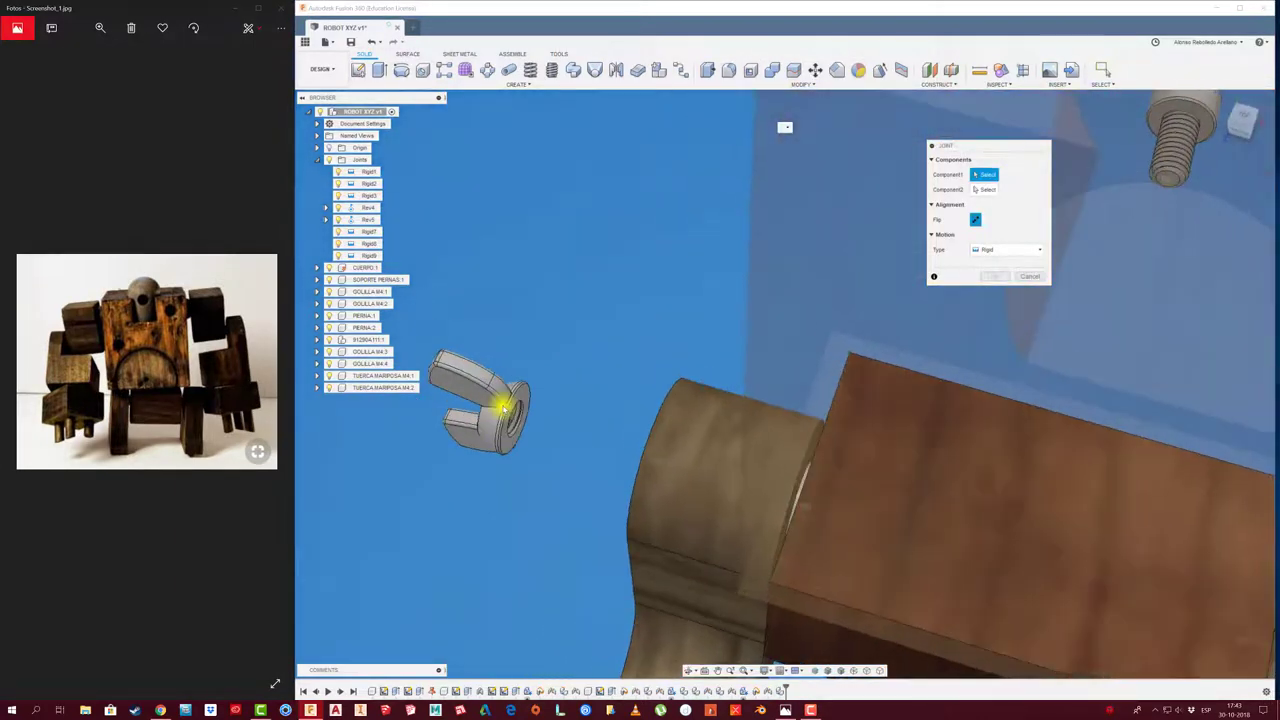
left_click(500, 430)
middle_click_drag(517, 457, 493, 655, "shift")
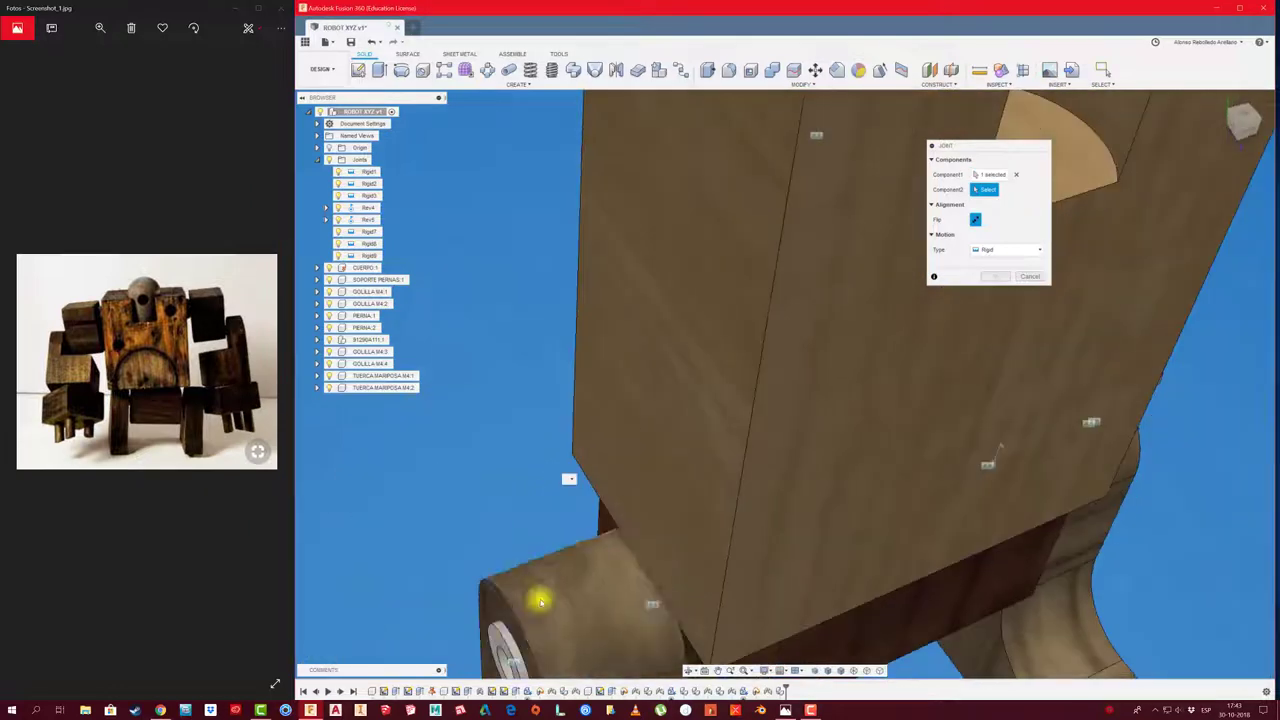
left_click(500, 650)
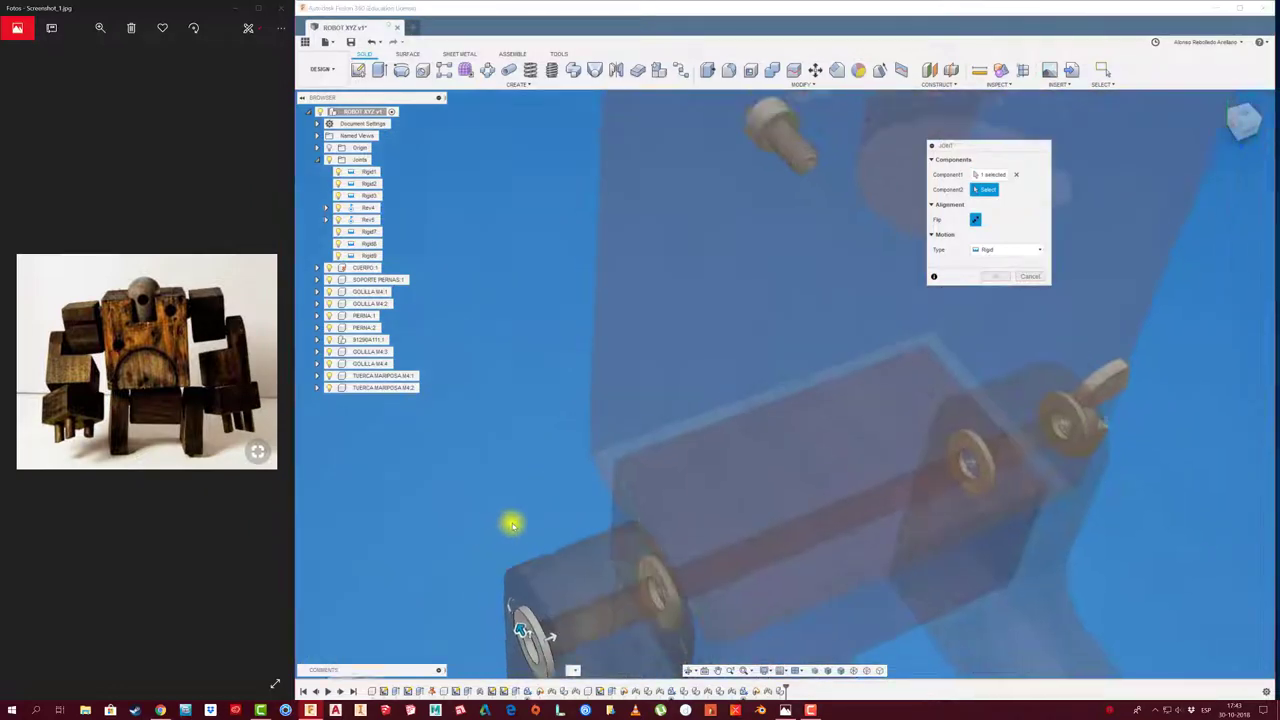
left_click(995, 351)
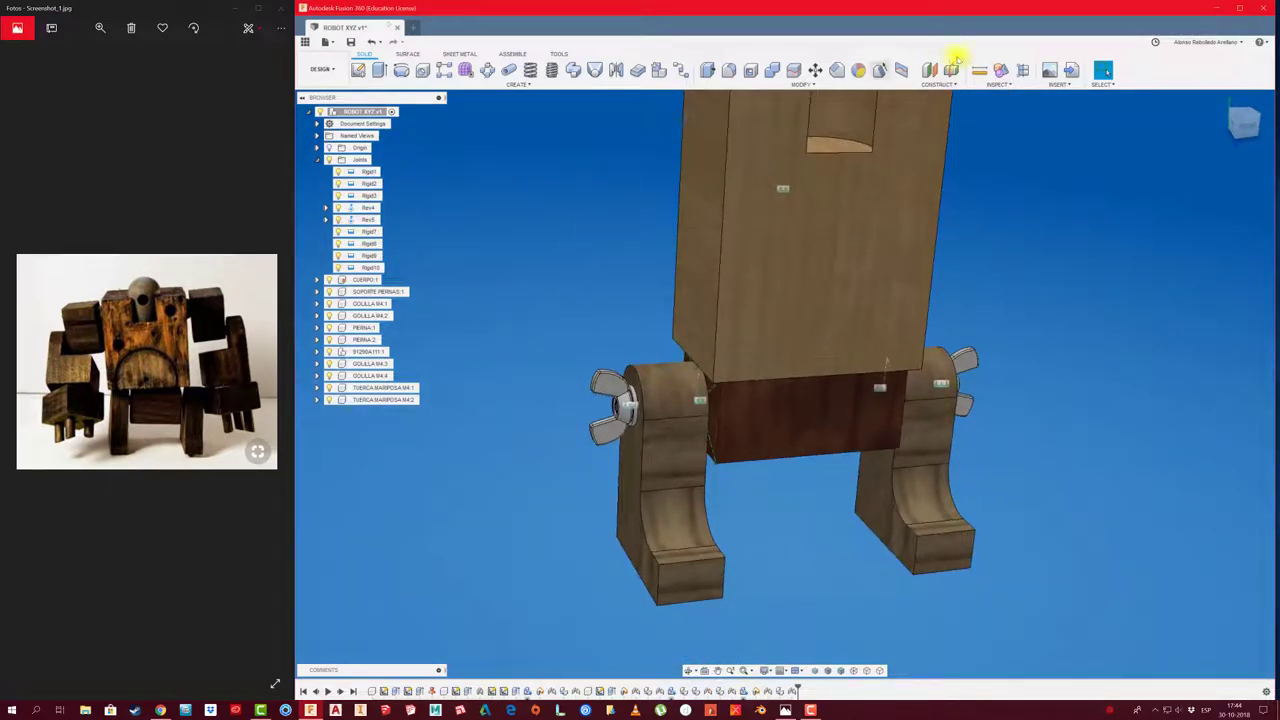
Measure the distance between the two washer edges at the axle ends, 84.8 mm.
left_click(982, 71)
scroll(590, 440, "up", 3)
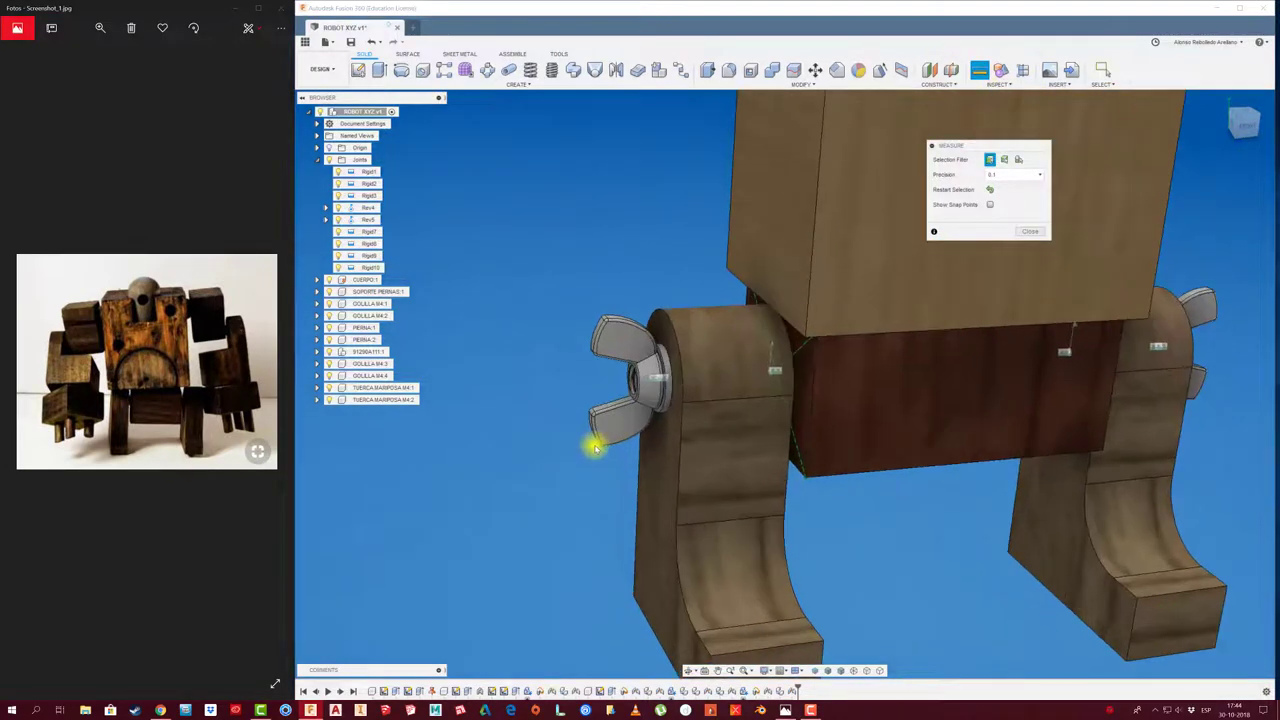
scroll(600, 440, "up", 5)
scroll(669, 333, "up", 2)
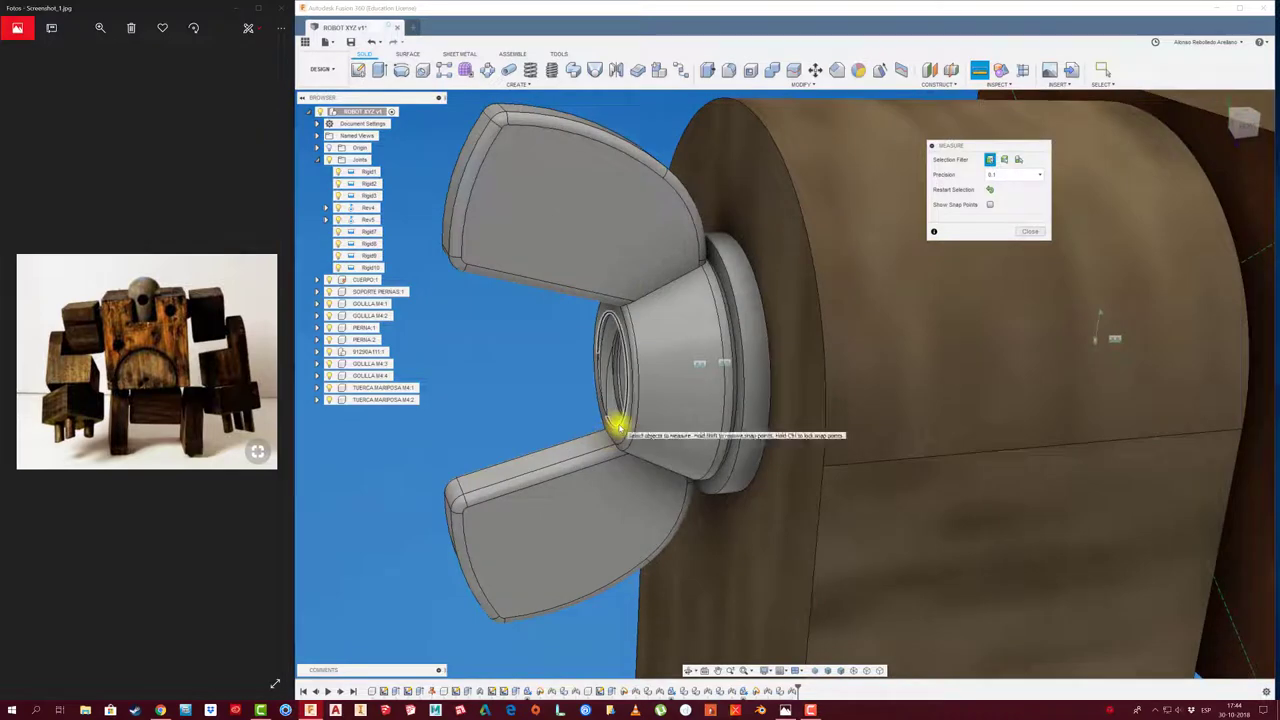
left_click(617, 425)
scroll(600, 428, "down", 2)
scroll(586, 429, "down", 5)
mouse_move(969, 474)
middle_mouse_down("shift")
mouse_move(951, 523)
mouse_move(923, 543)
middle_mouse_up("shift")
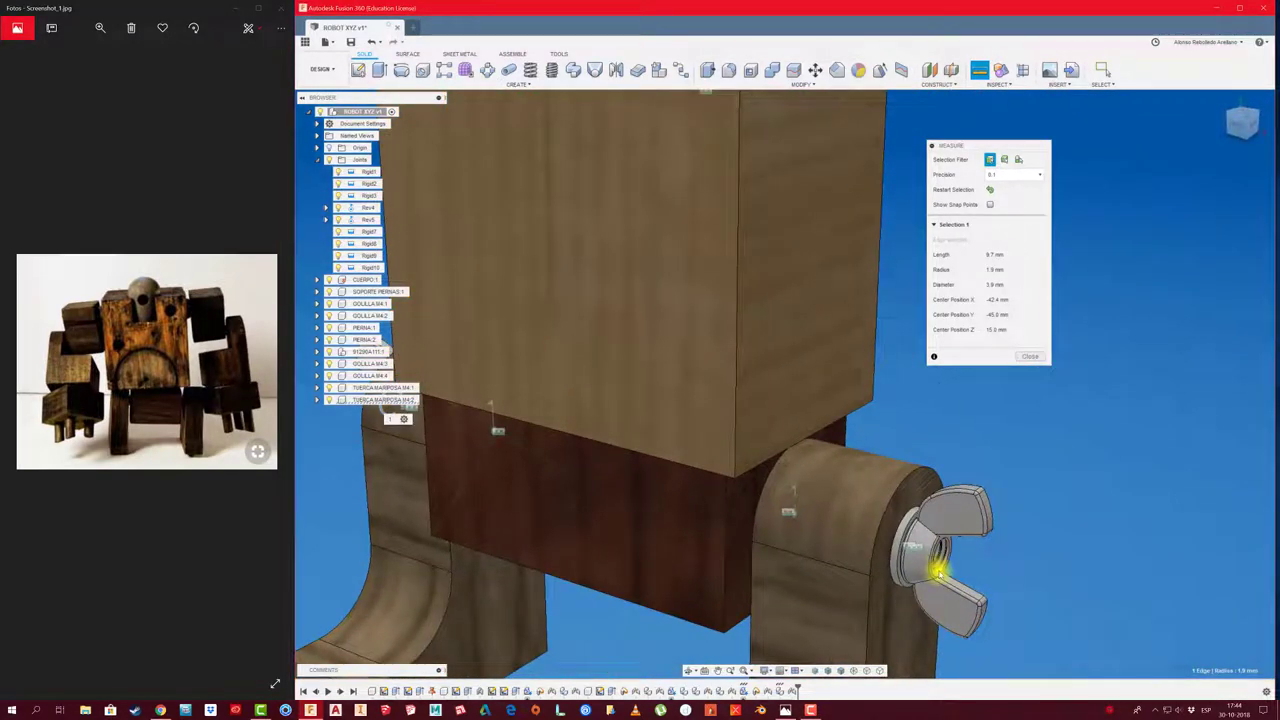
scroll(937, 572, "up", 3)
left_click(946, 563)
mouse_move(1037, 551)
middle_mouse_down("shift")
mouse_move(688, 522)
mouse_move(766, 529)
mouse_move(792, 554)
mouse_move(946, 523)
middle_mouse_up("shift")
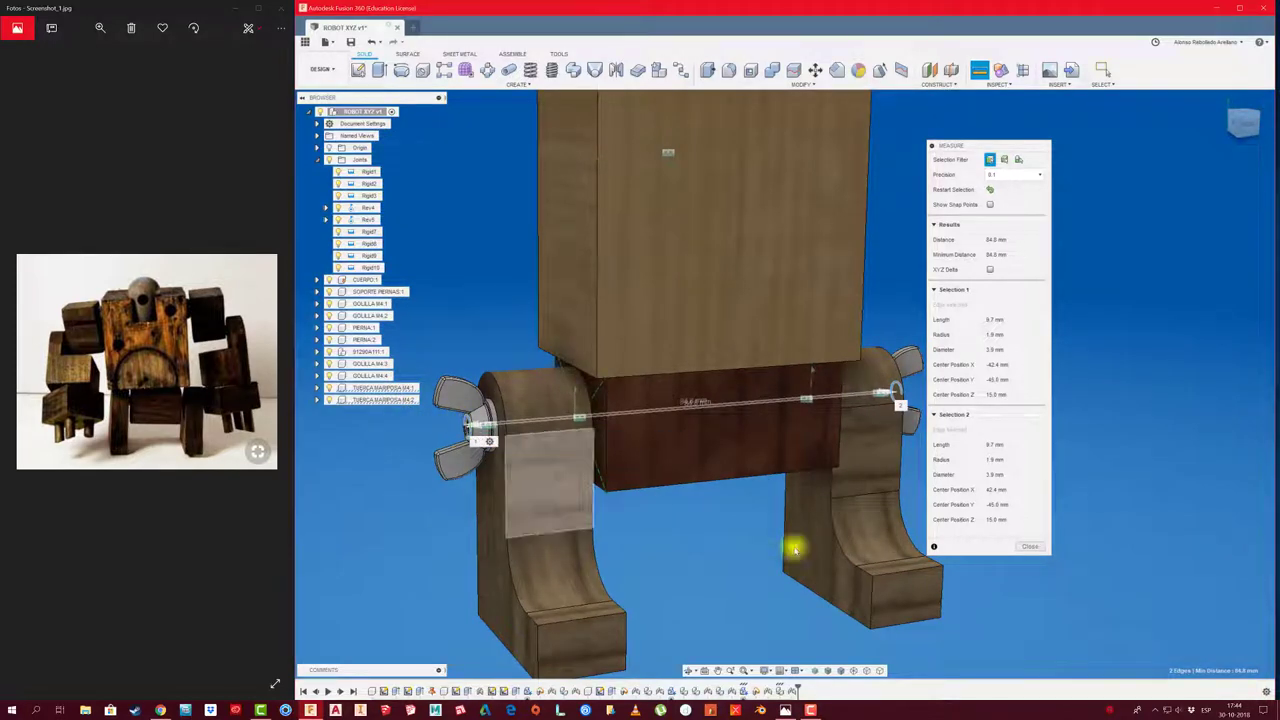
left_click(1034, 548)
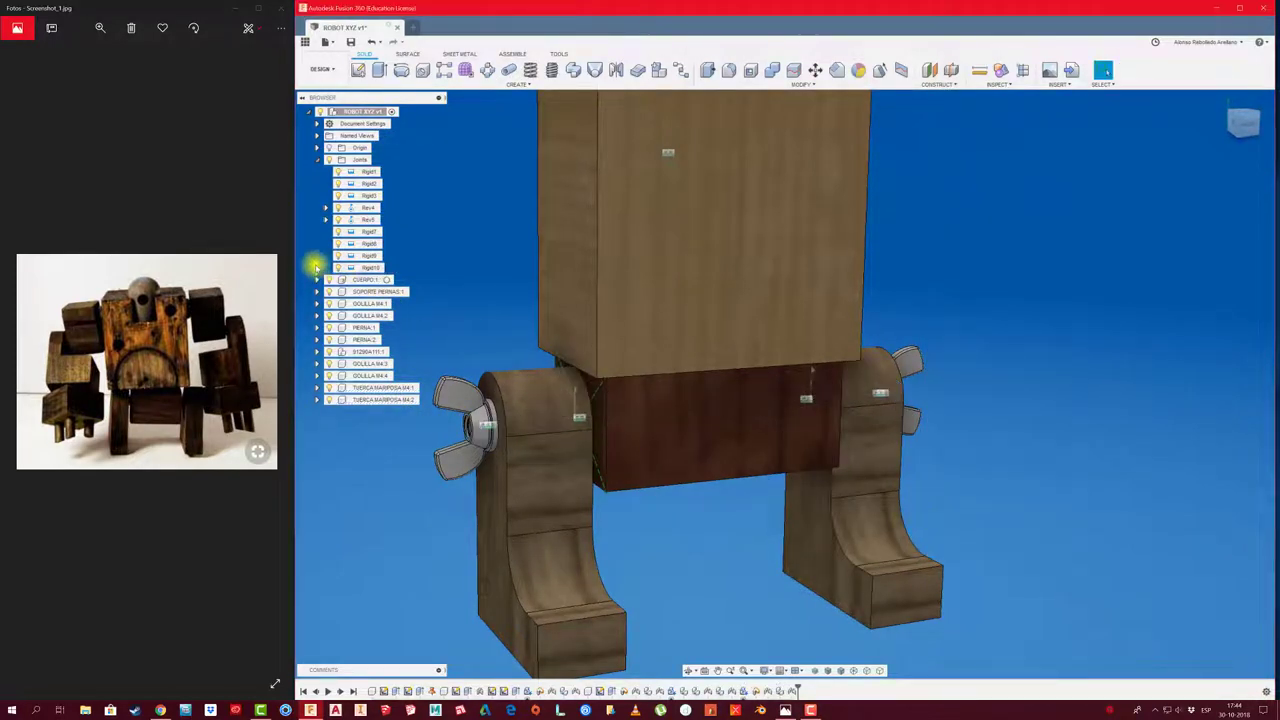
Collapse the Joints list and measure the body's top edge at 50.0 mm.
left_click(320, 160)
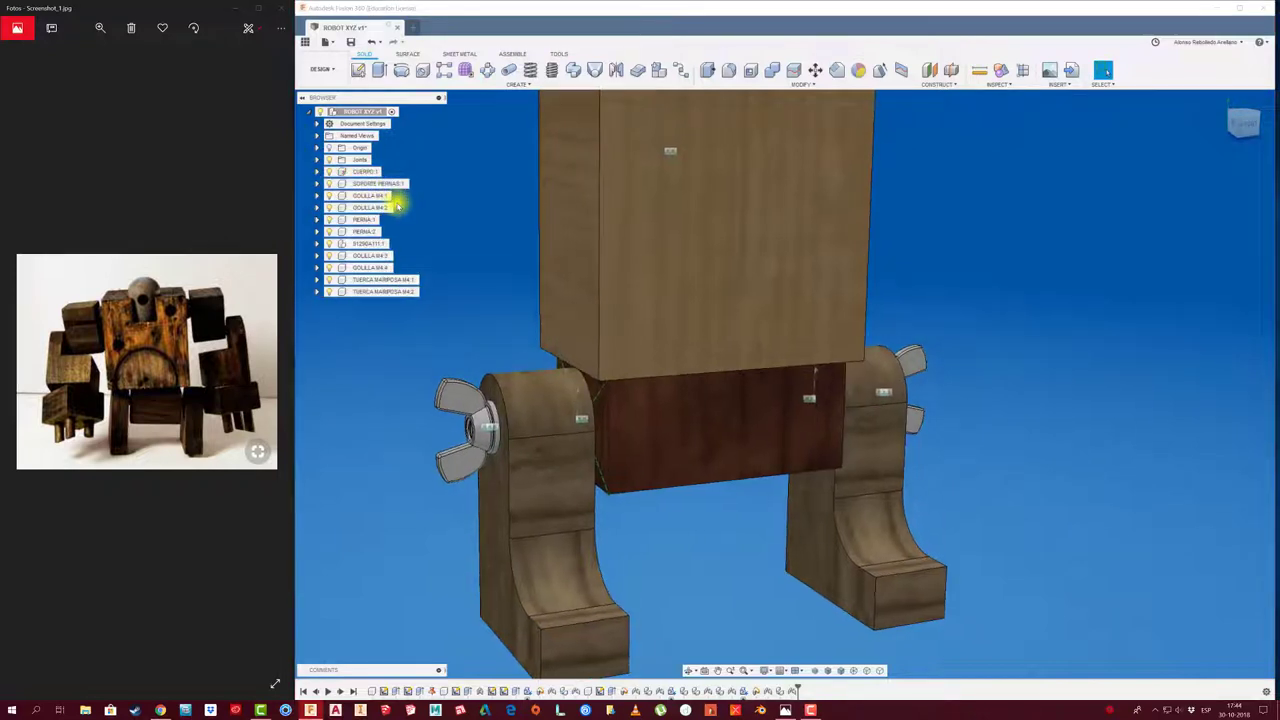
left_click(979, 70)
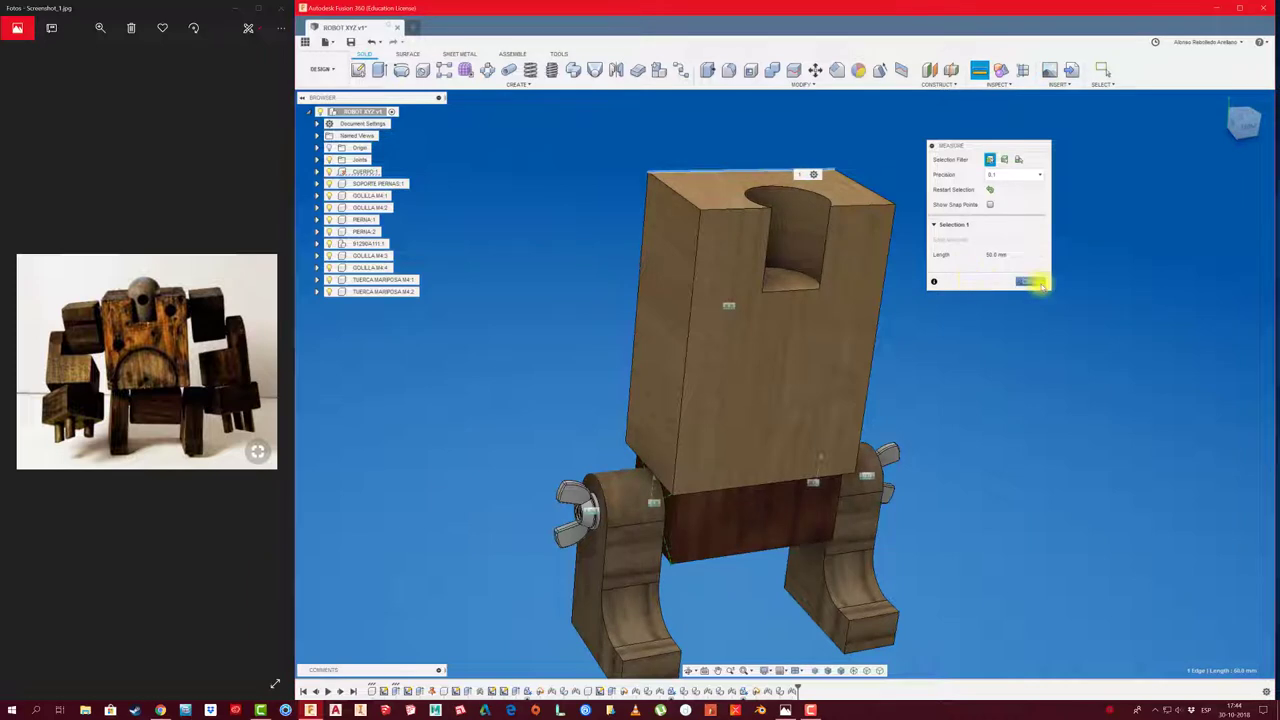
left_click(1037, 283)
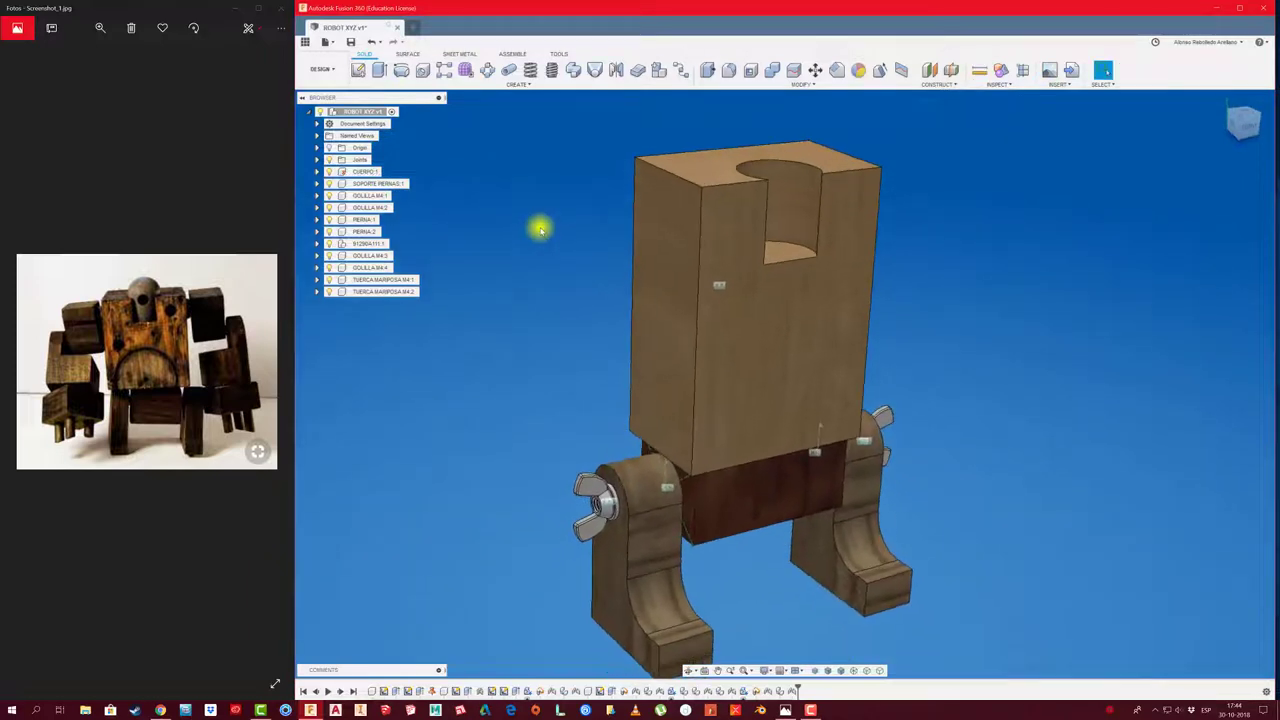
Add a new component named EJE PERNAS to the robot assembly.
right_click(378, 112)
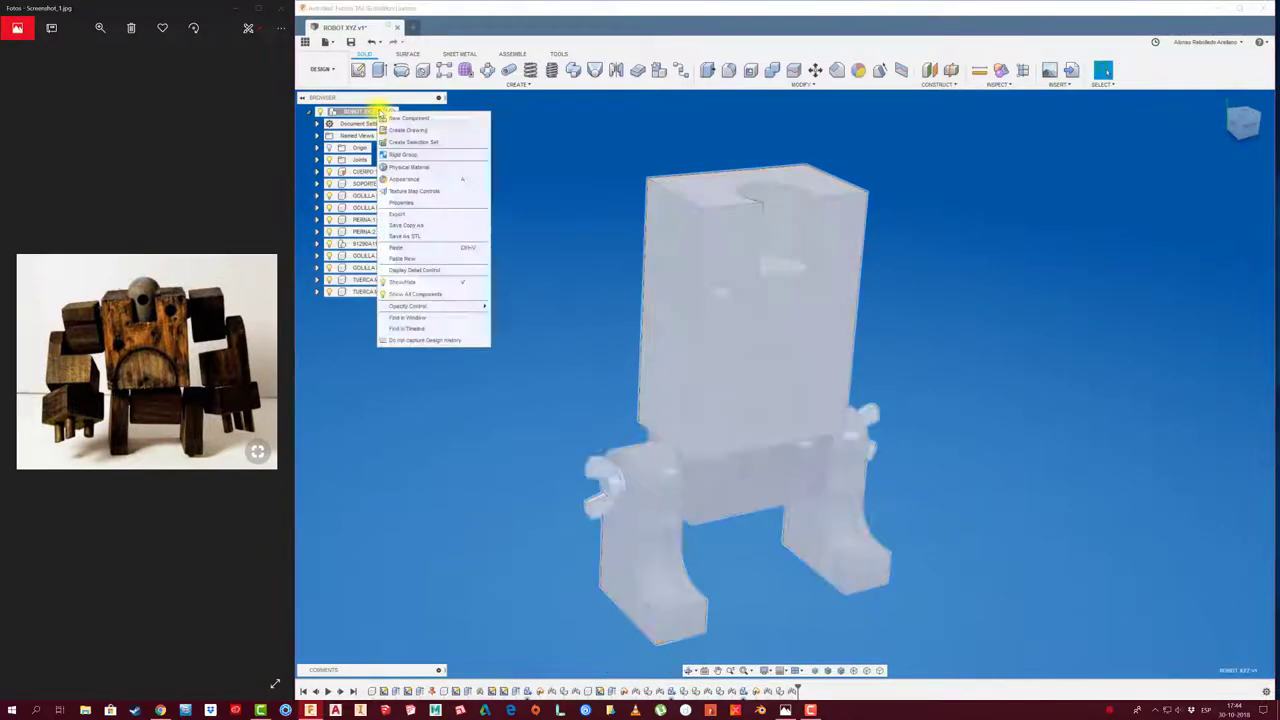
left_click(437, 119)
type("EJE PERNO")
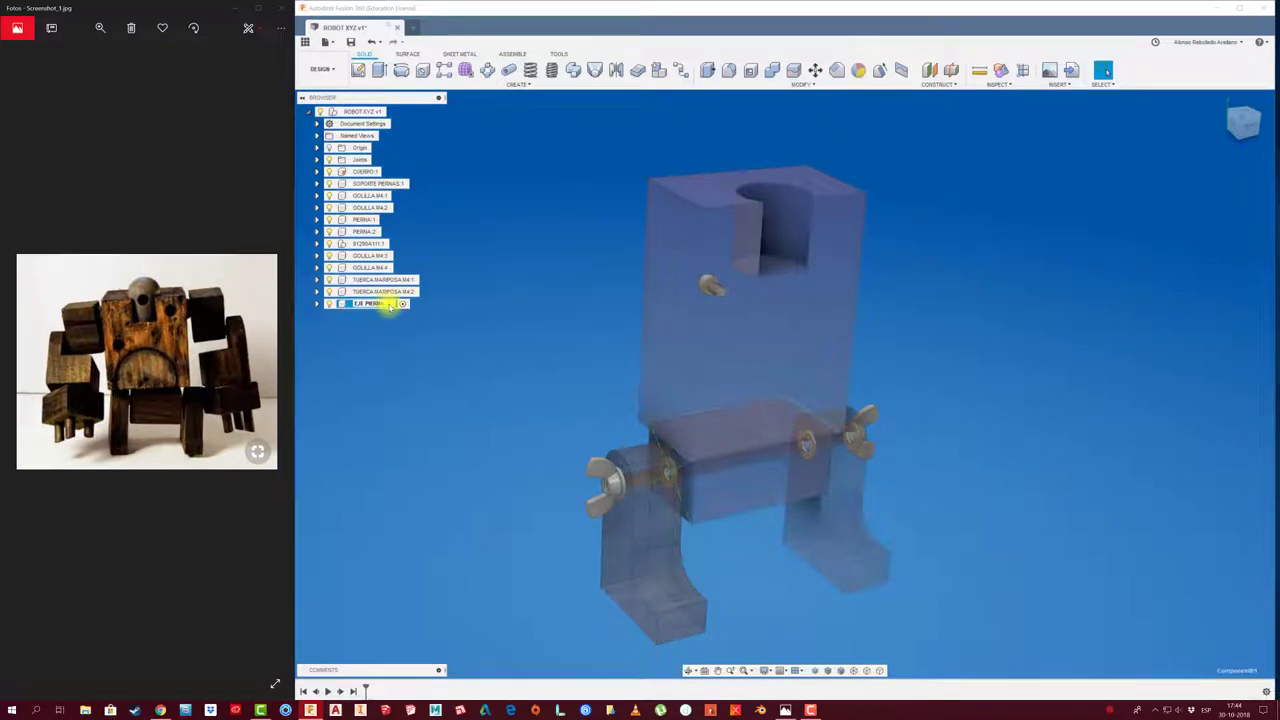
key("Return")
Start a sketch on the washer's outer face and draw a circle at its centre.
left_click(358, 69)
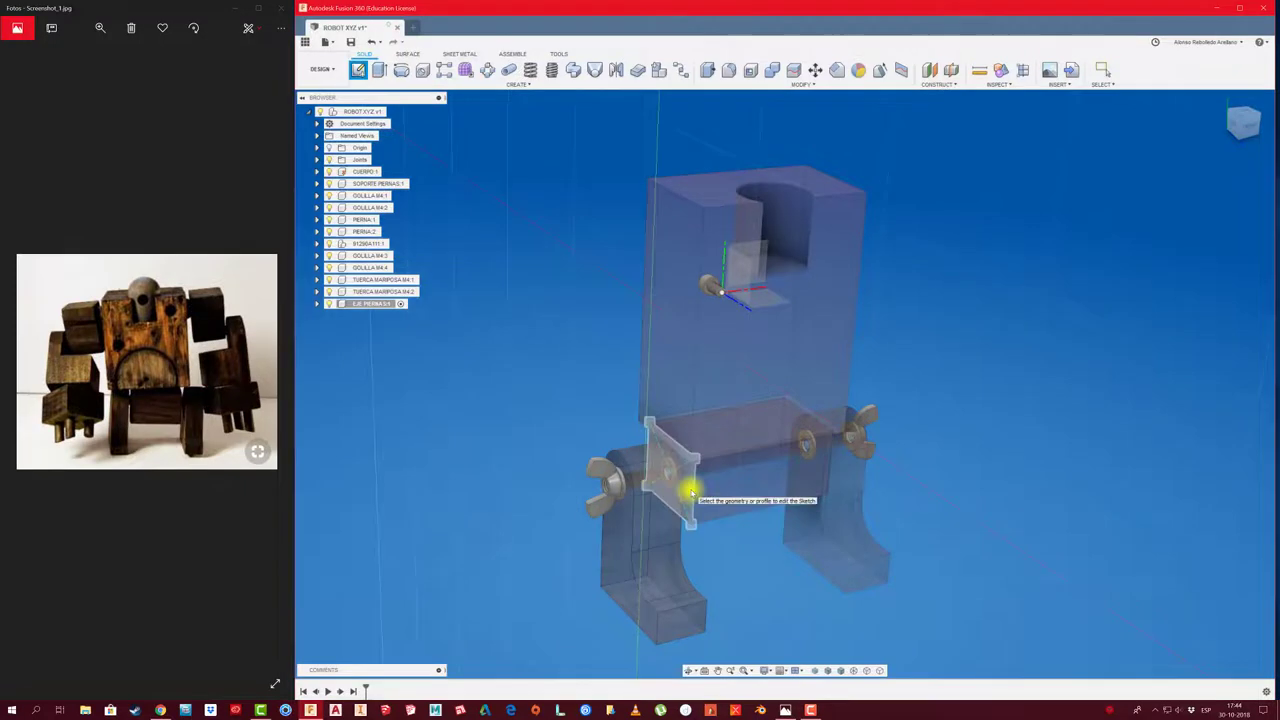
left_click(690, 490)
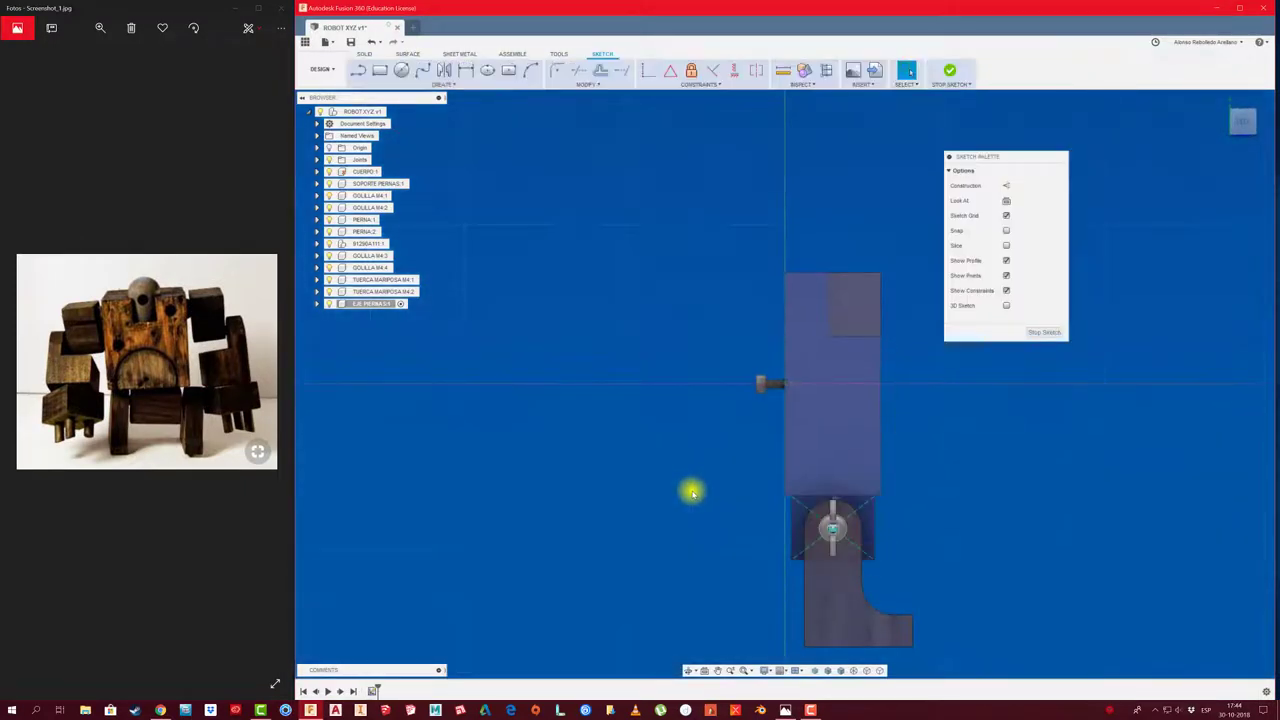
key("c")
left_click(832, 528)
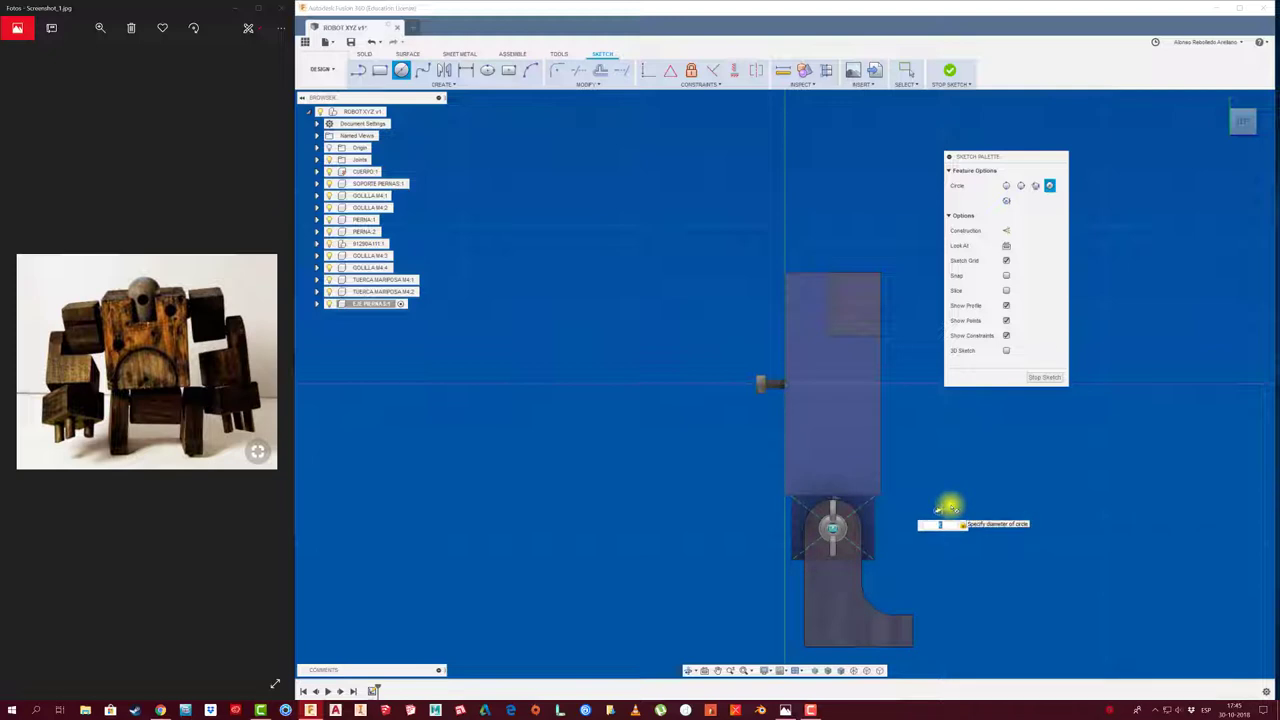
key("Escape")
Extrude the sketched circle into a long rod and move it across the legs.
key("e")
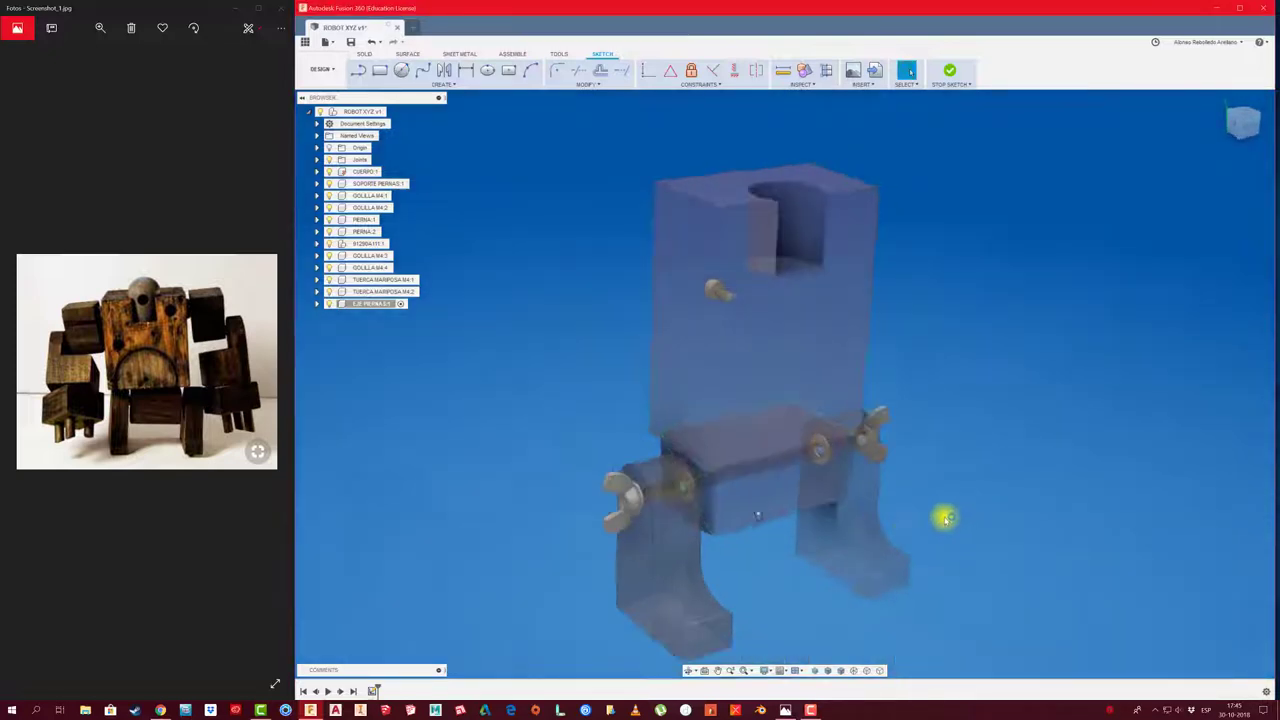
left_click_drag(725, 505, 506, 550)
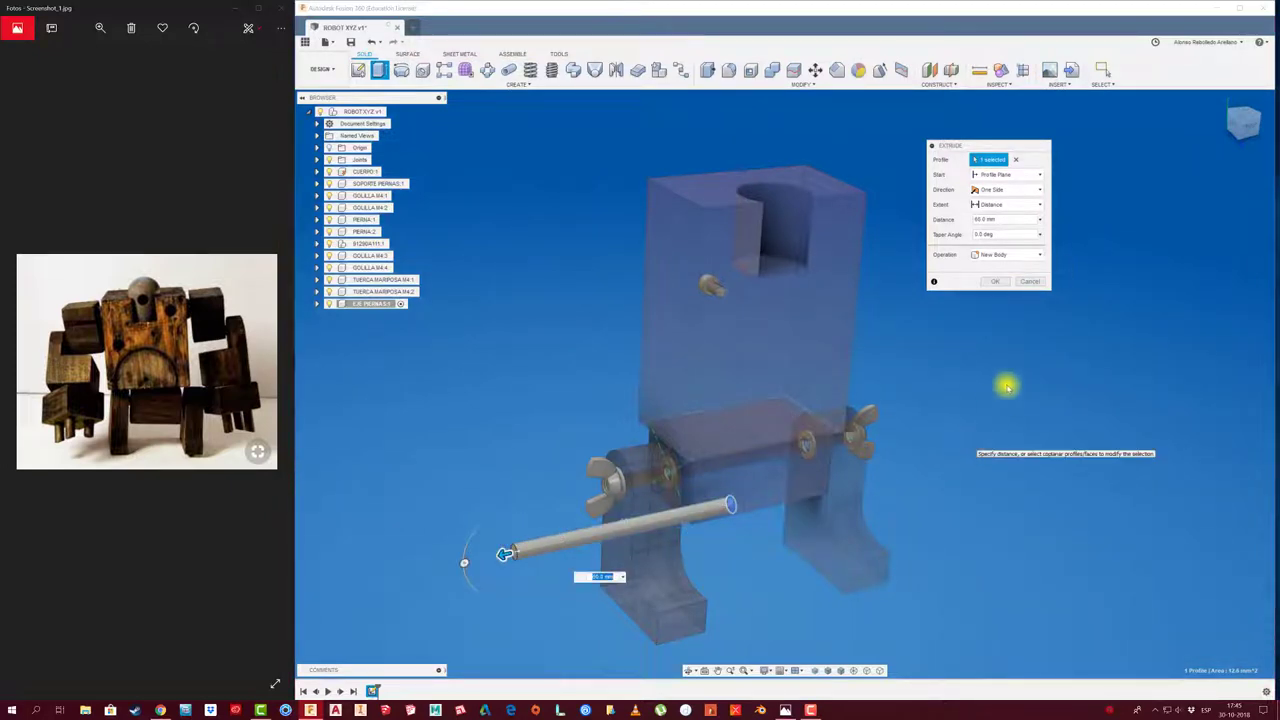
left_click(1006, 221)
type("90")
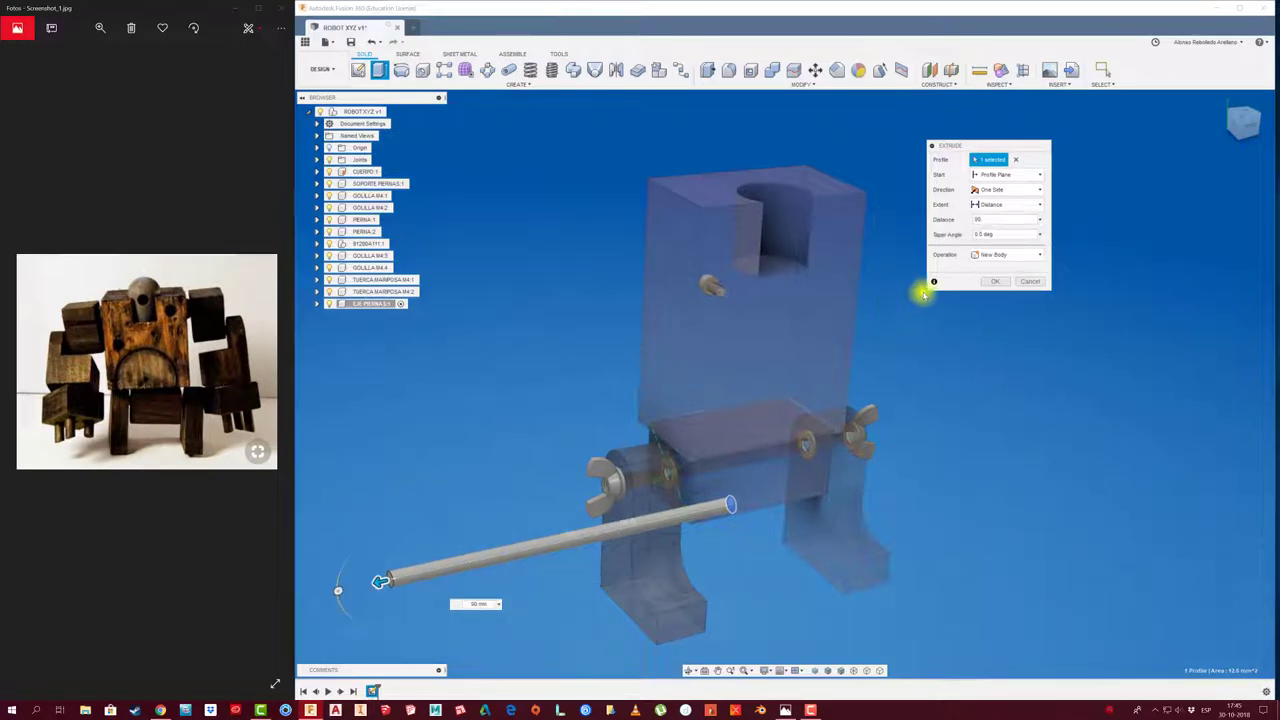
left_click(992, 280)
mouse_move(550, 543)
left_mouse_down()
mouse_move(740, 476)
mouse_move(708, 537)
left_mouse_up()
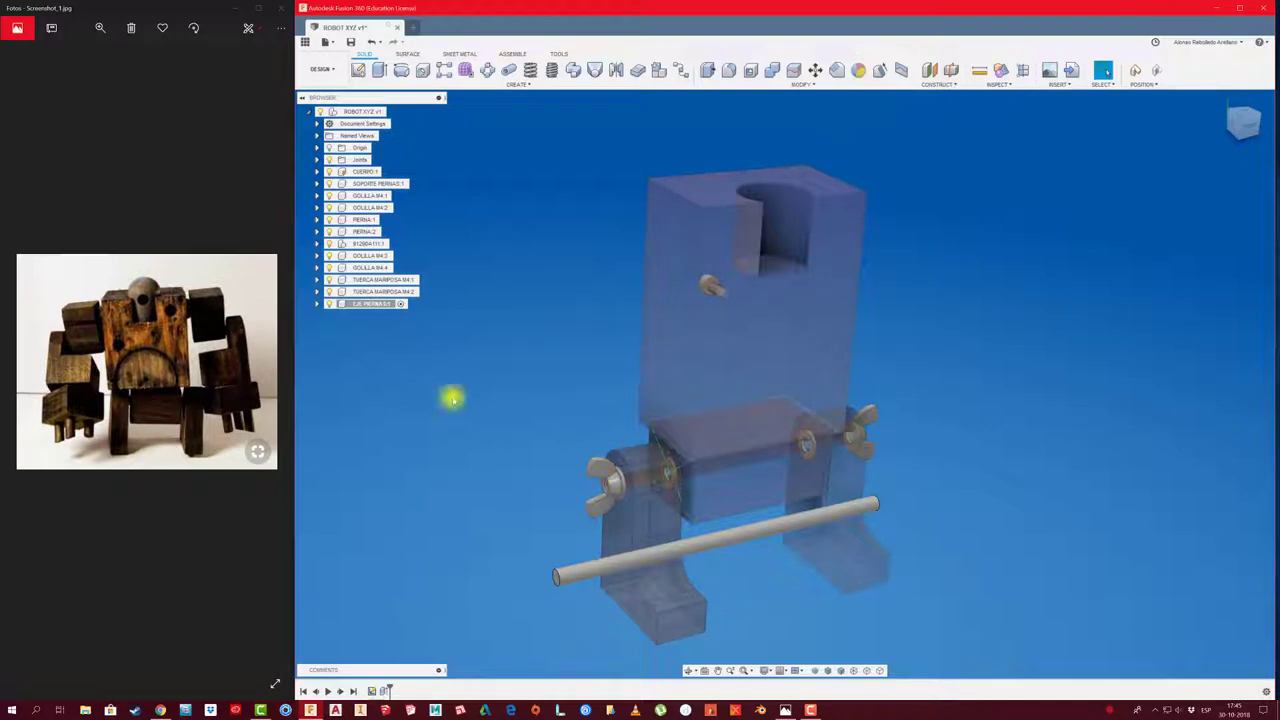
Edit and finish the base feature of wing nut TUERCA MARIPOSA M4:1.
left_click(388, 280)
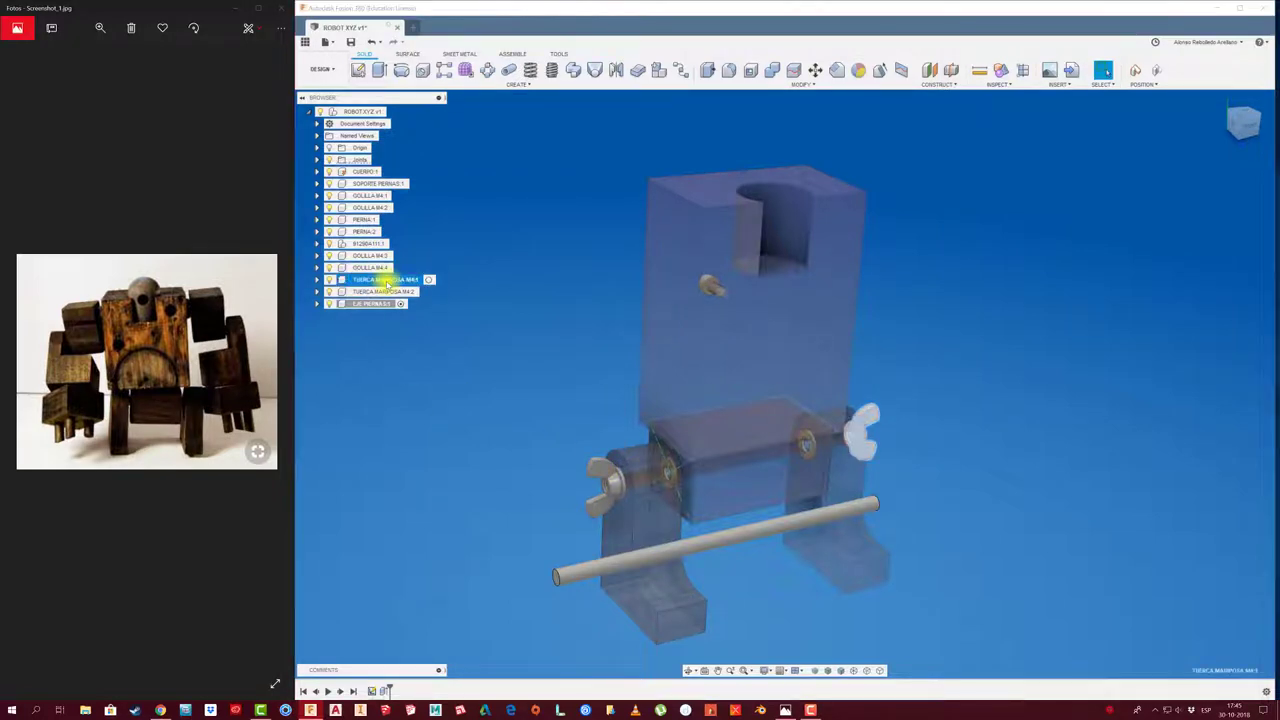
right_click(388, 283)
left_click(413, 291)
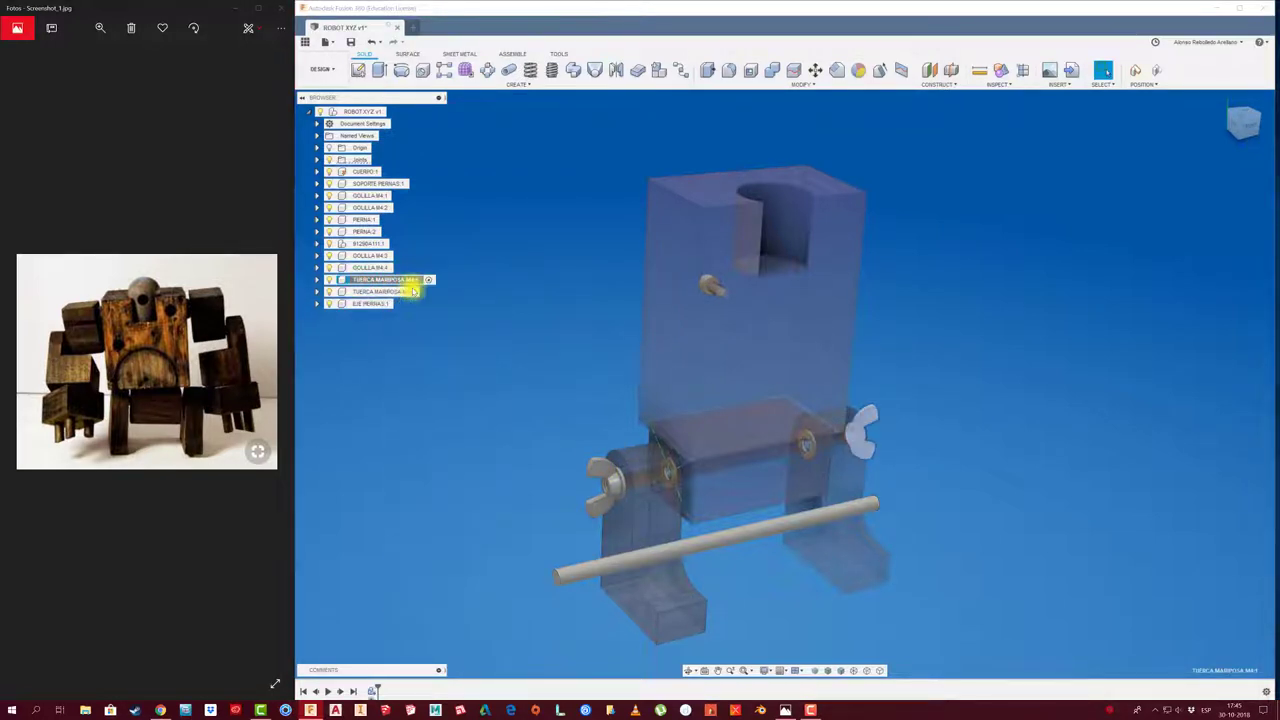
left_click(408, 280)
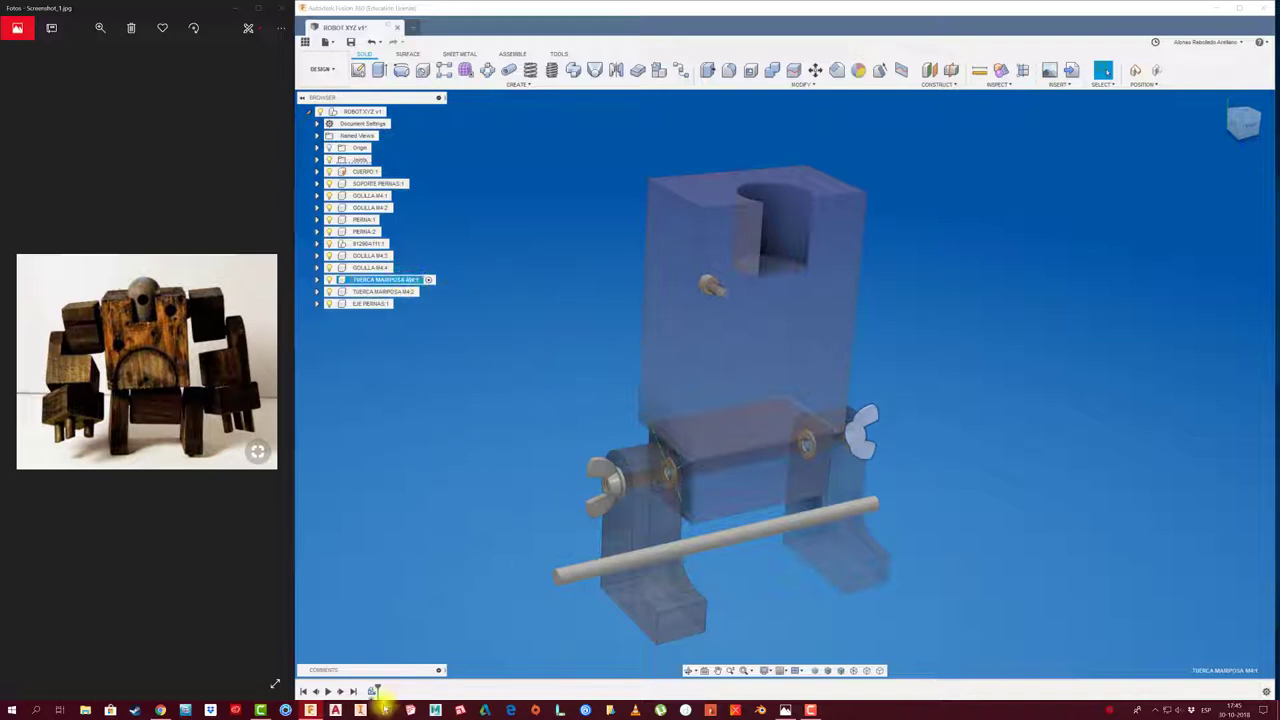
left_click(374, 691)
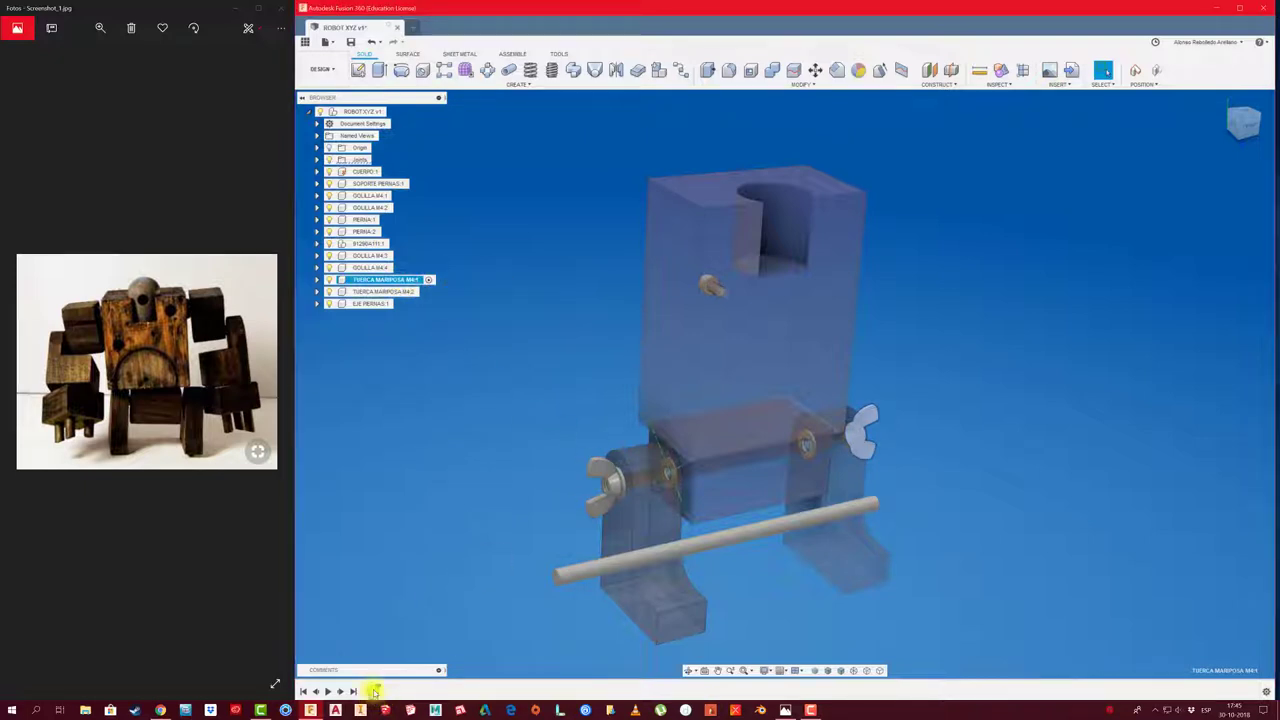
right_click(373, 690)
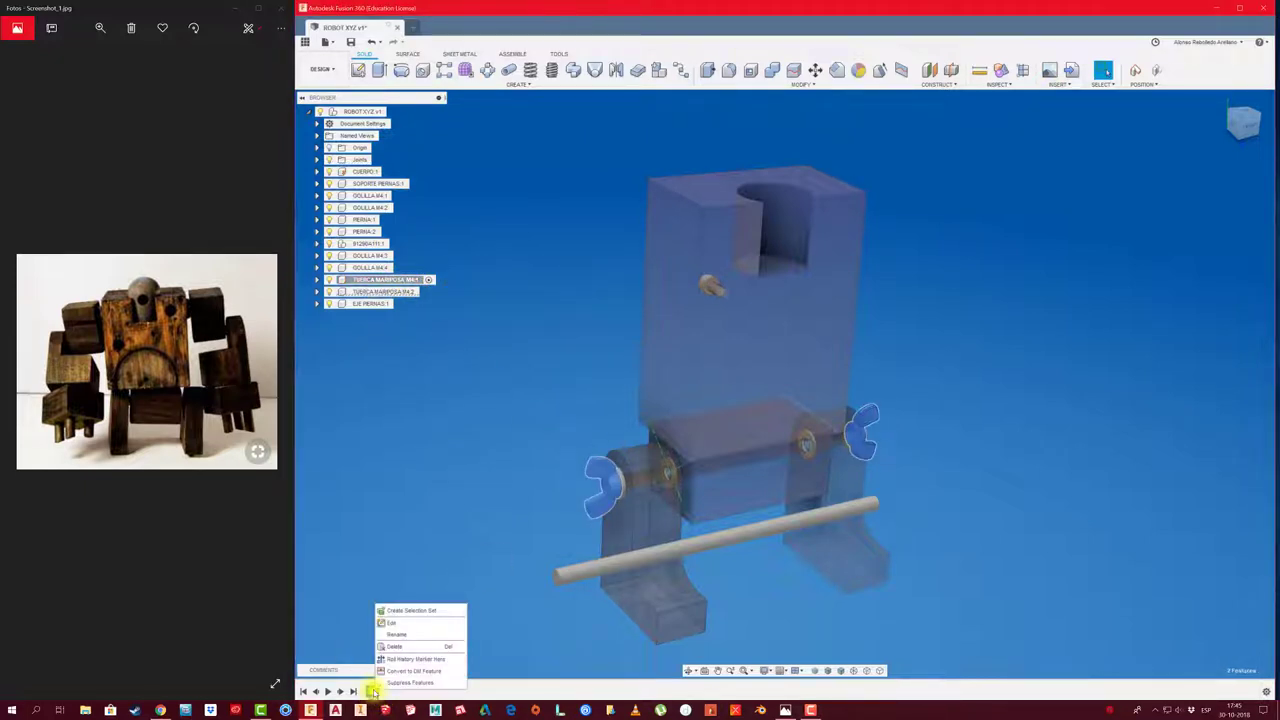
left_click(397, 622)
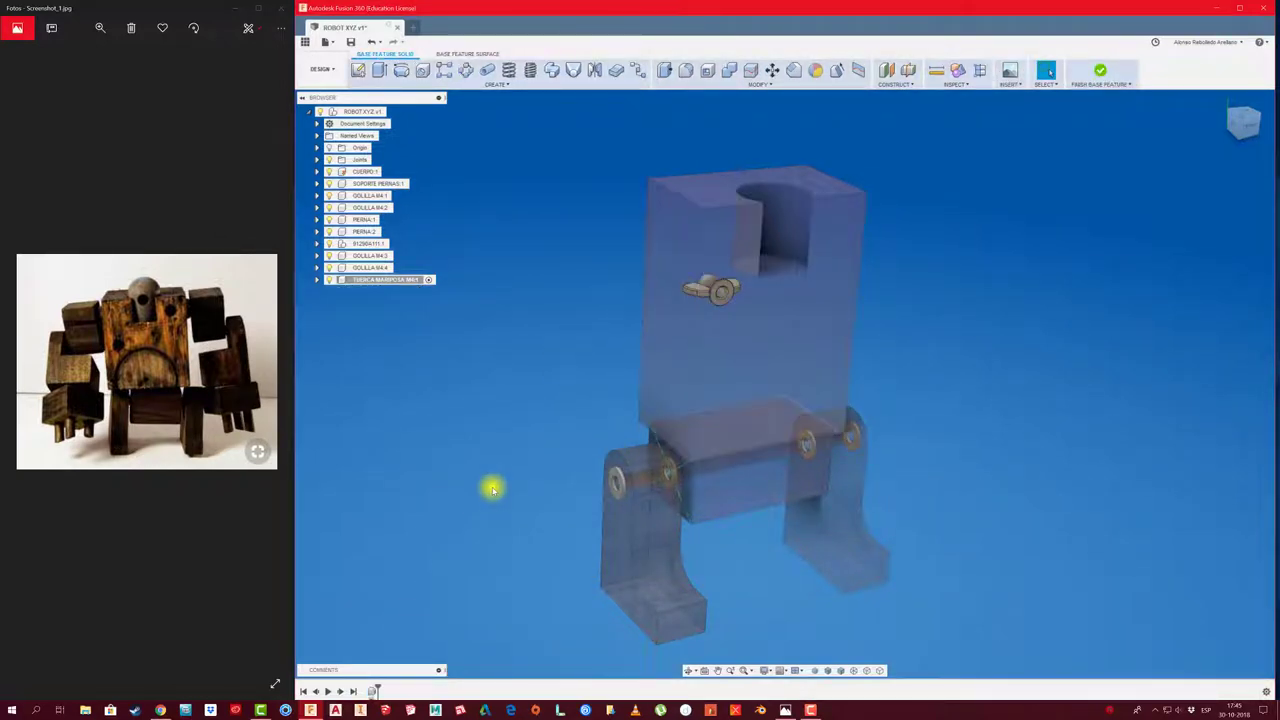
left_click(393, 113)
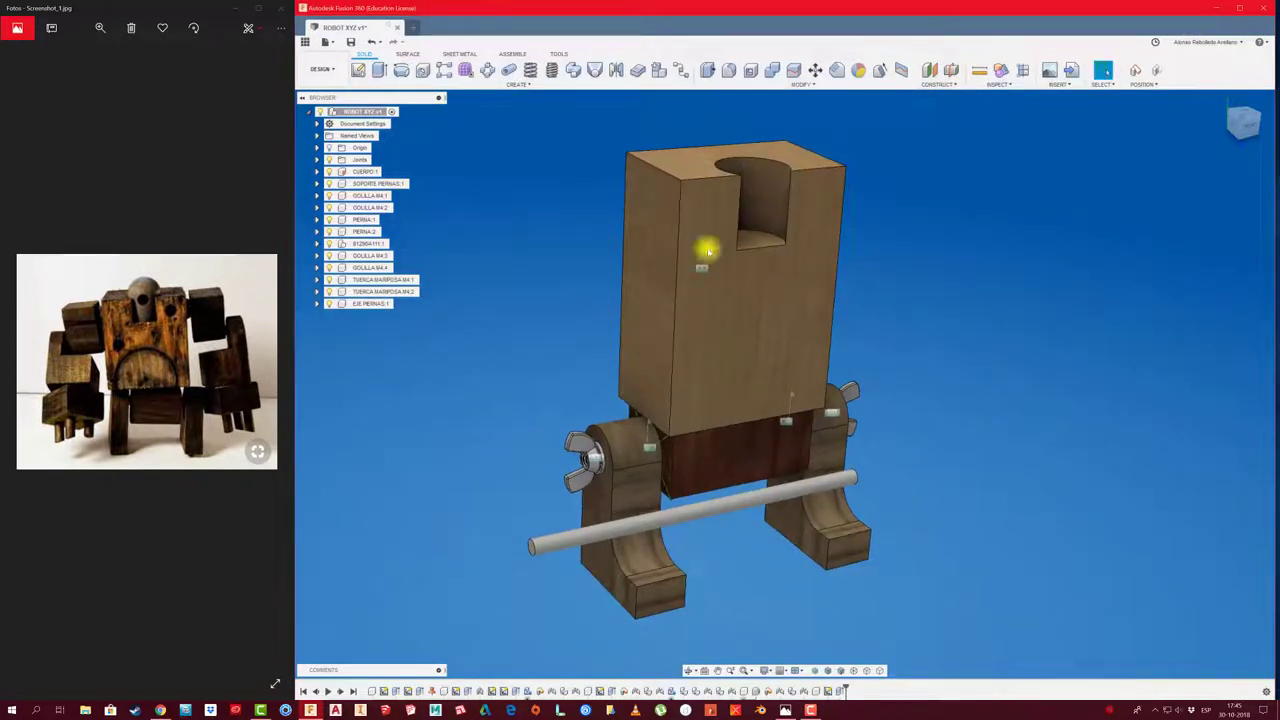
Browse the McMaster-Carr catalogue to the standard steel wing nuts.
left_click(1071, 71)
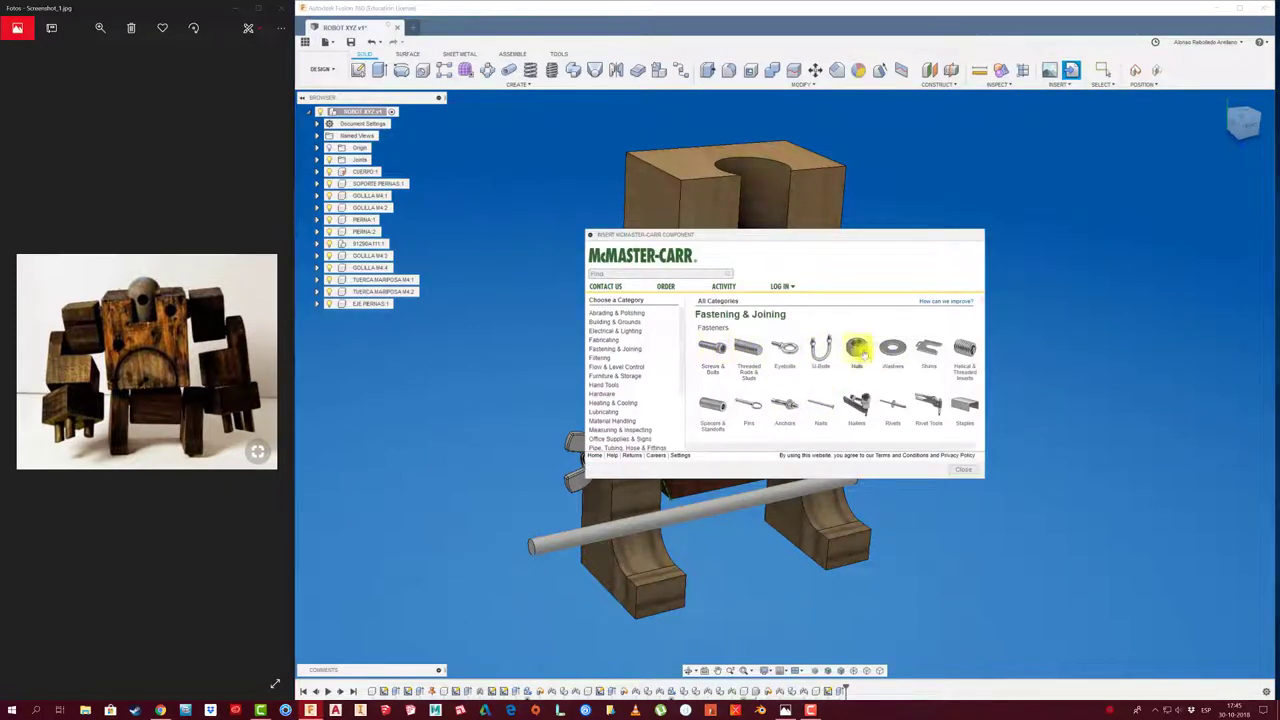
left_click(857, 350)
scroll(867, 396, "down", 1)
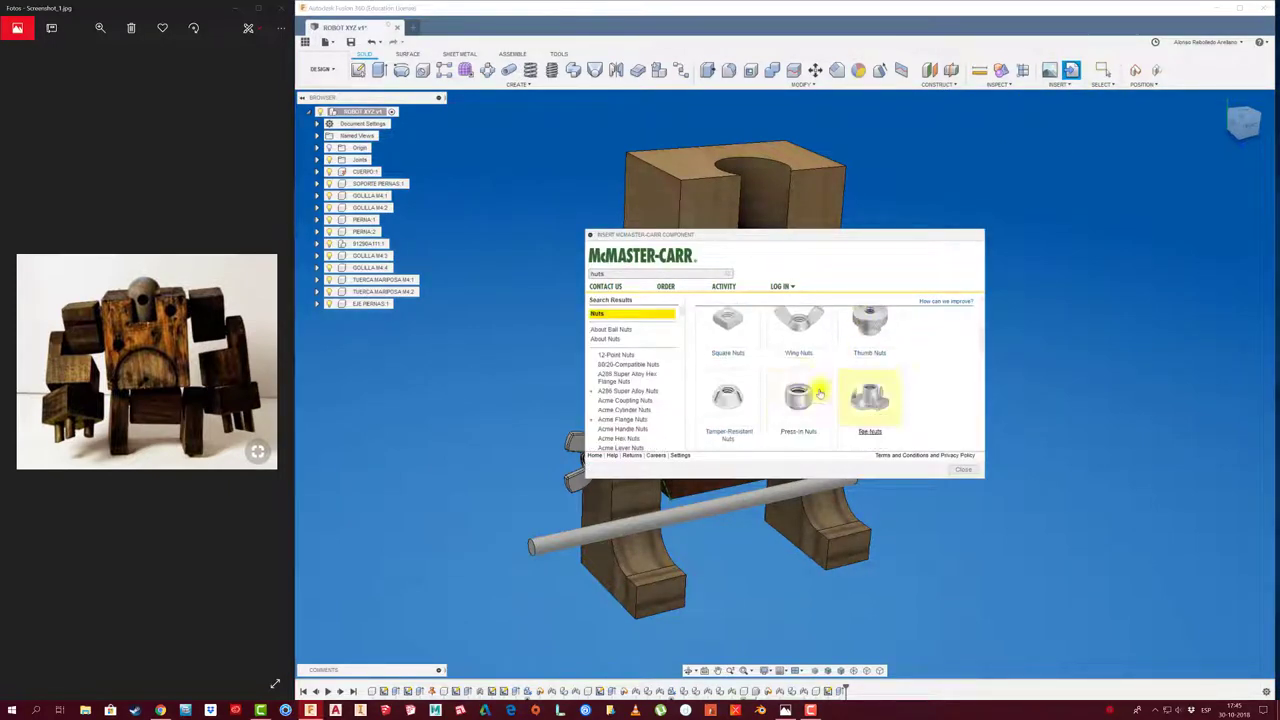
left_click(812, 323)
left_click(722, 372)
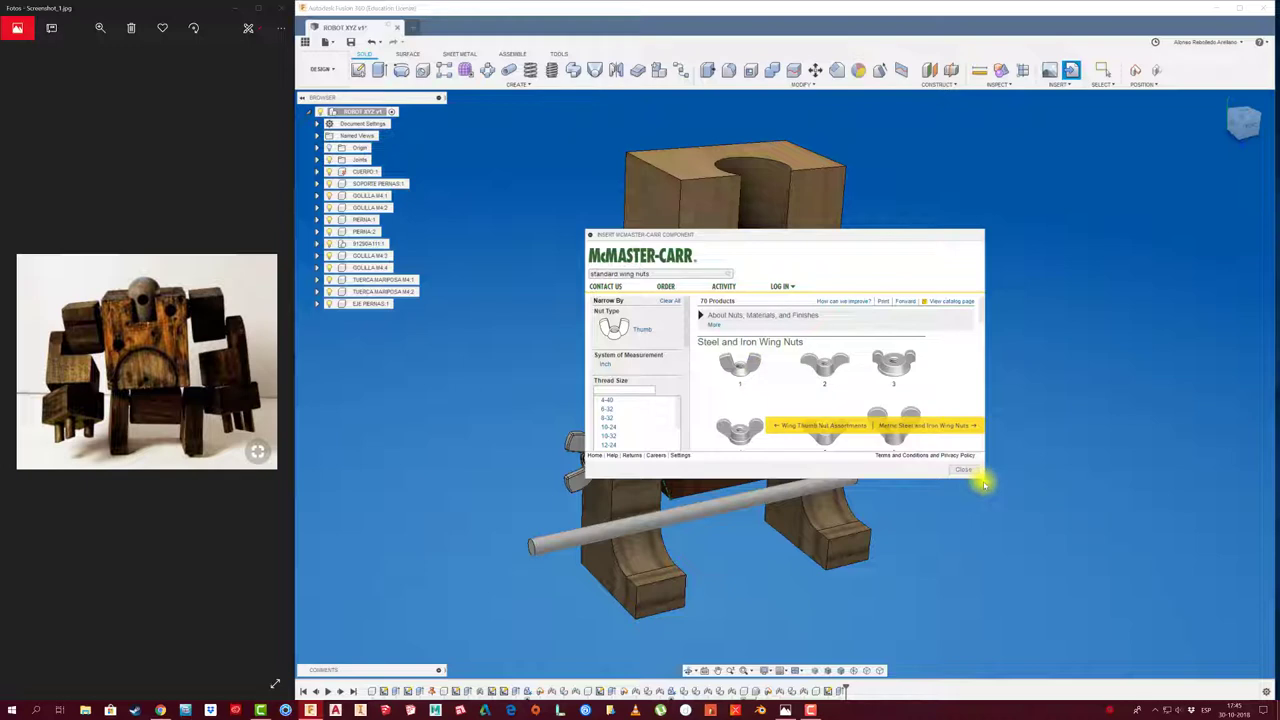
left_click_drag(994, 491, 1158, 594)
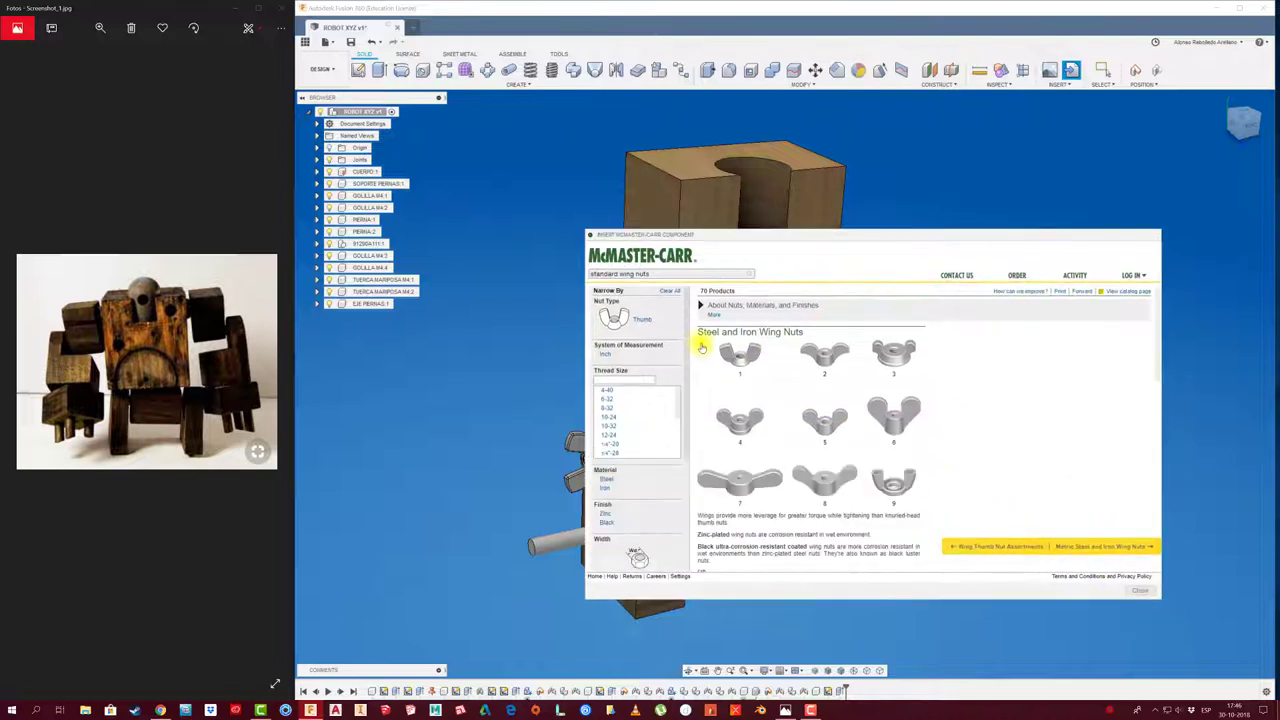
left_click(628, 258)
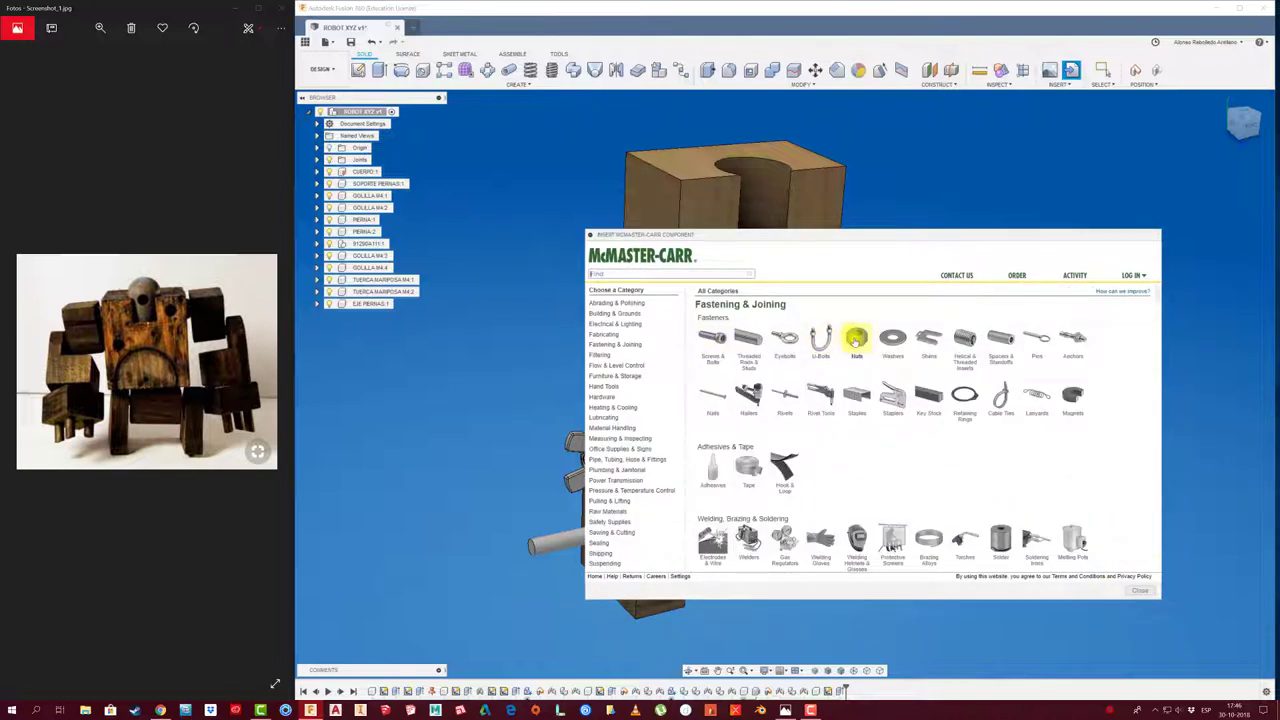
left_click(857, 340)
left_click(802, 435)
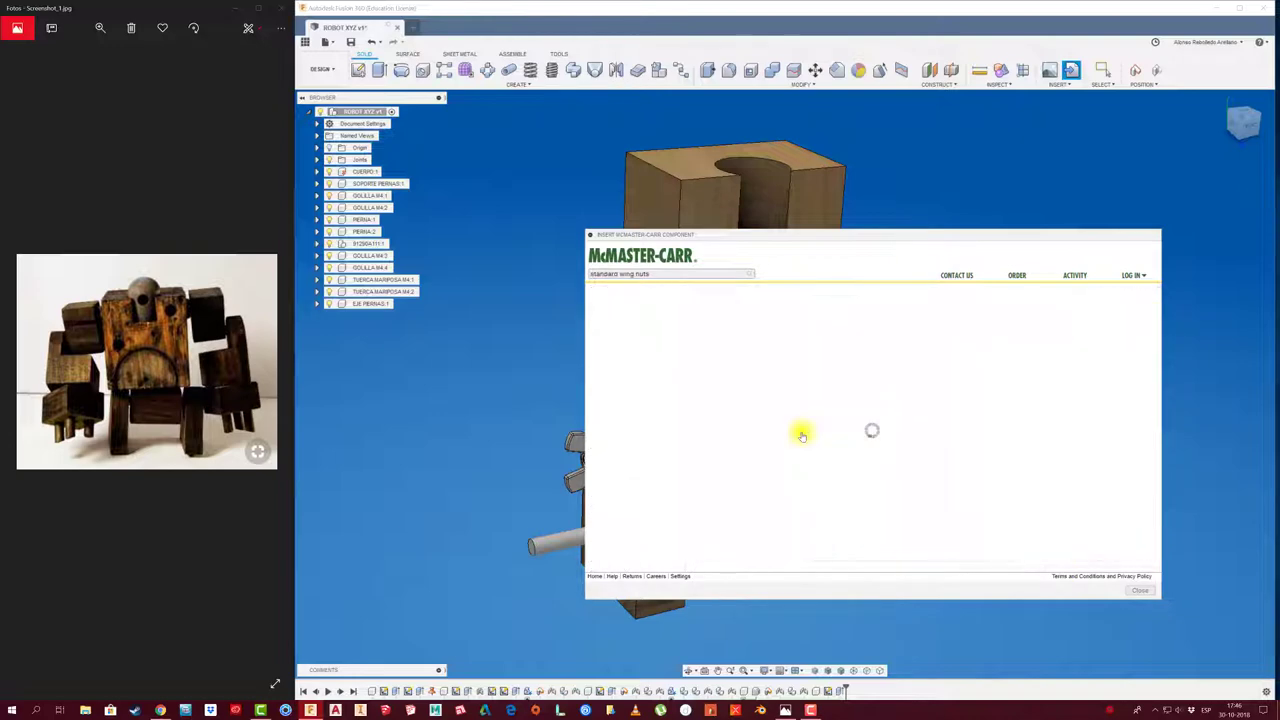
Filter to metric M4 and insert the zinc-plated steel wing nut 94300A310 as a 3-D STEP model.
left_click(605, 405)
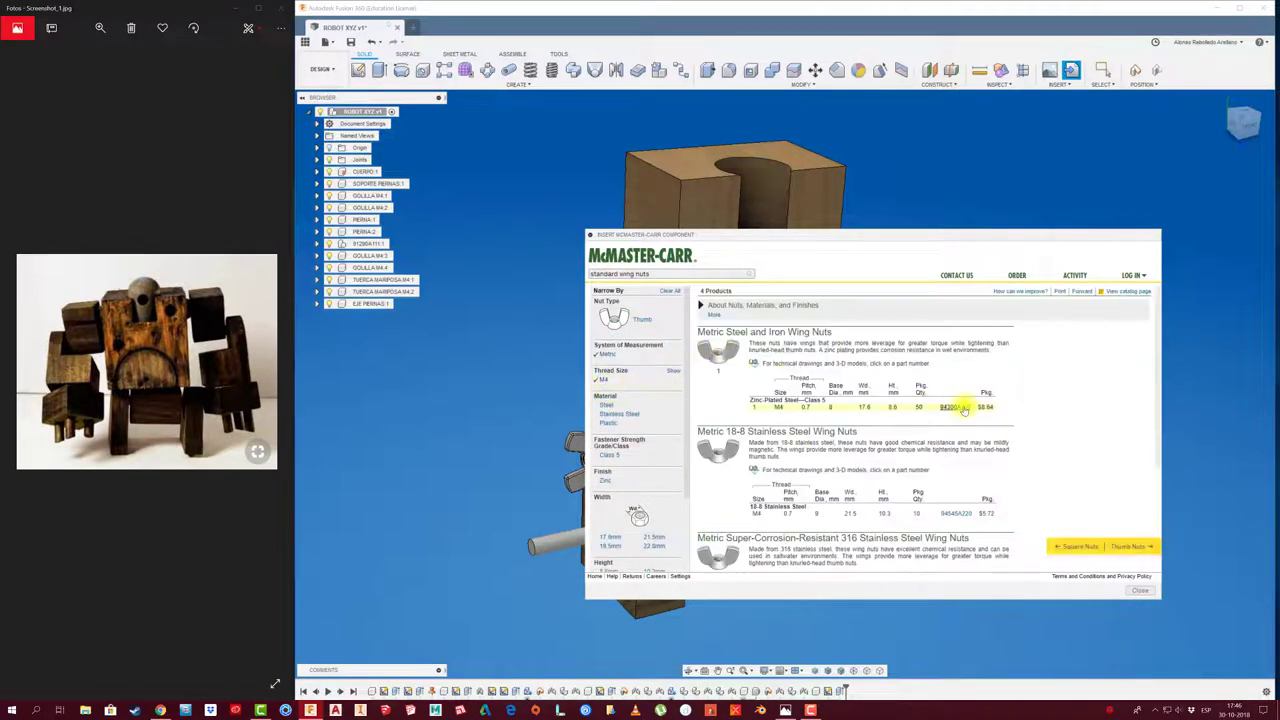
left_click(963, 410)
left_click(779, 421)
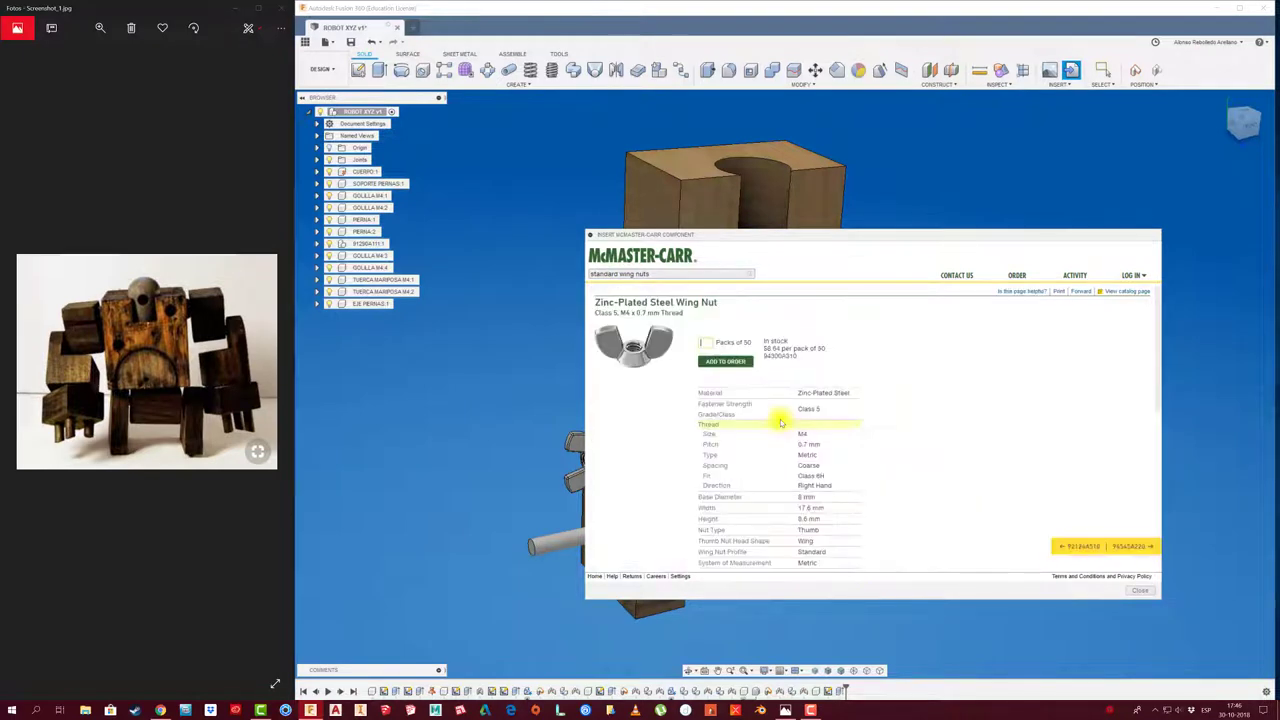
scroll(968, 437, "down", 2)
scroll(963, 436, "down", 3)
scroll(963, 436, "down", 3)
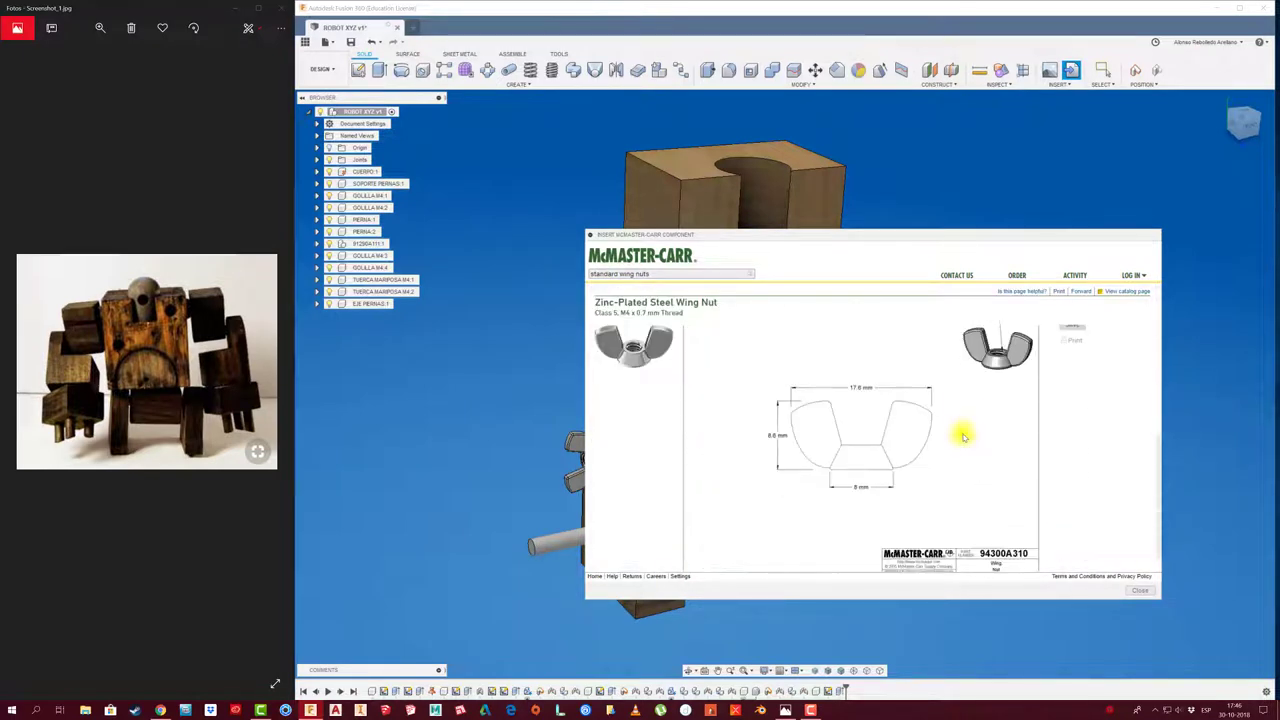
scroll(955, 436, "up", 2)
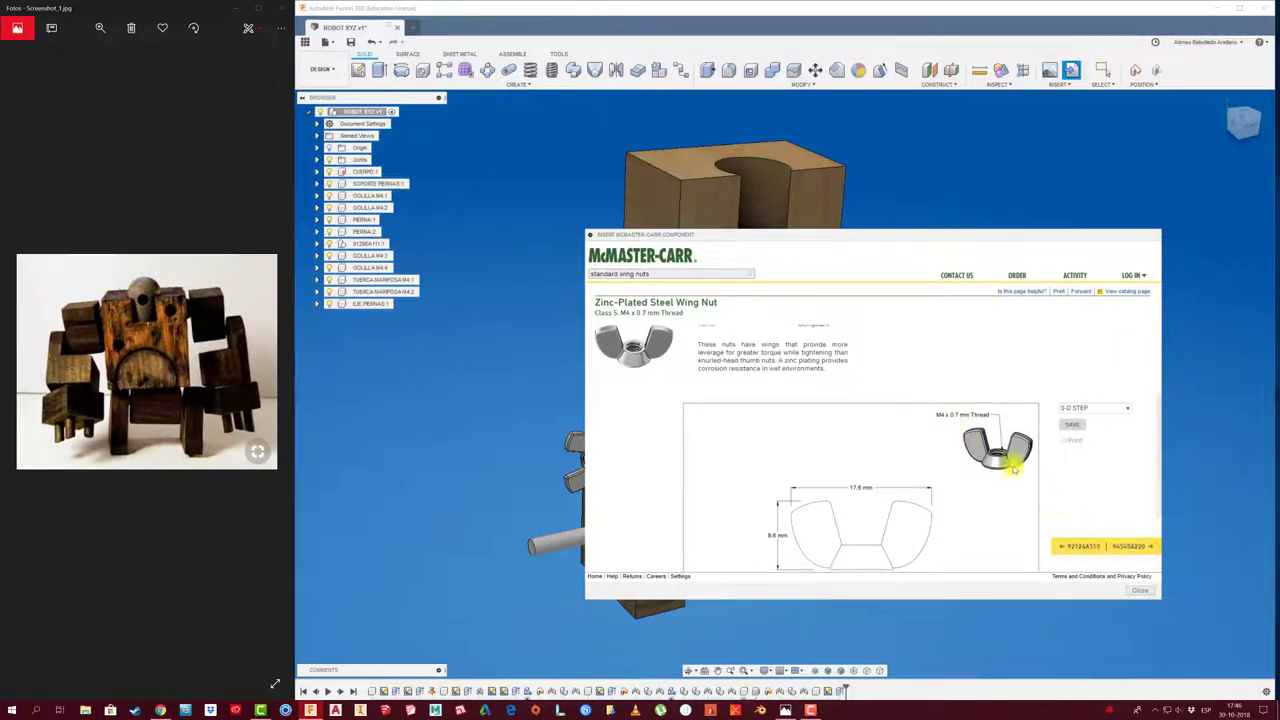
left_click(1140, 590)
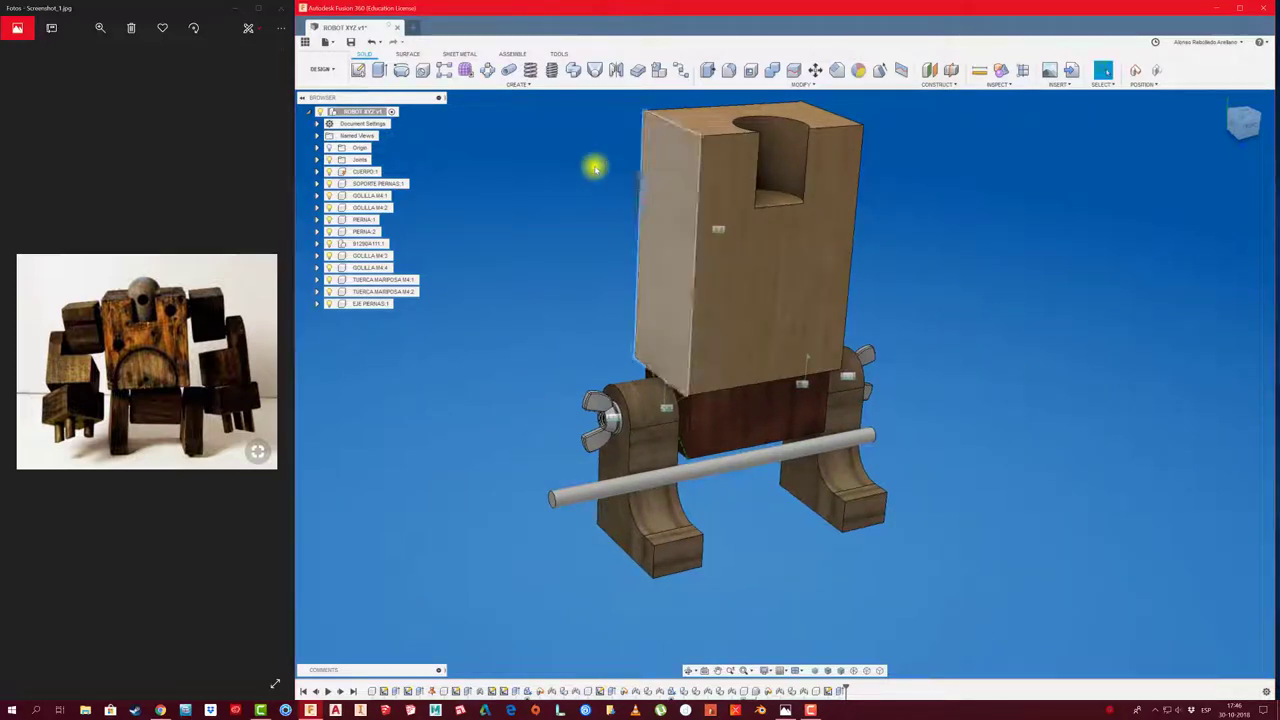
Activate EJE PIERNAS:1 and thread the rod's round face full length at 4.0 mm ISO metric.
left_click(370, 303)
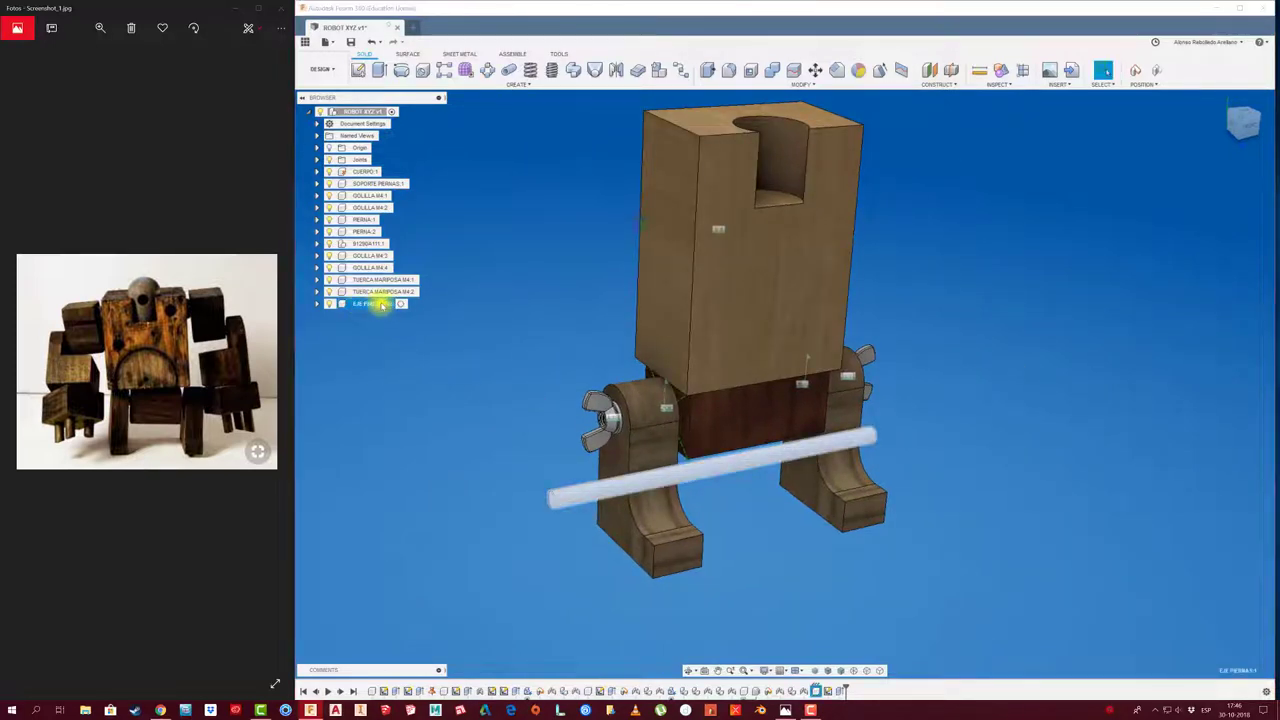
left_click(401, 304)
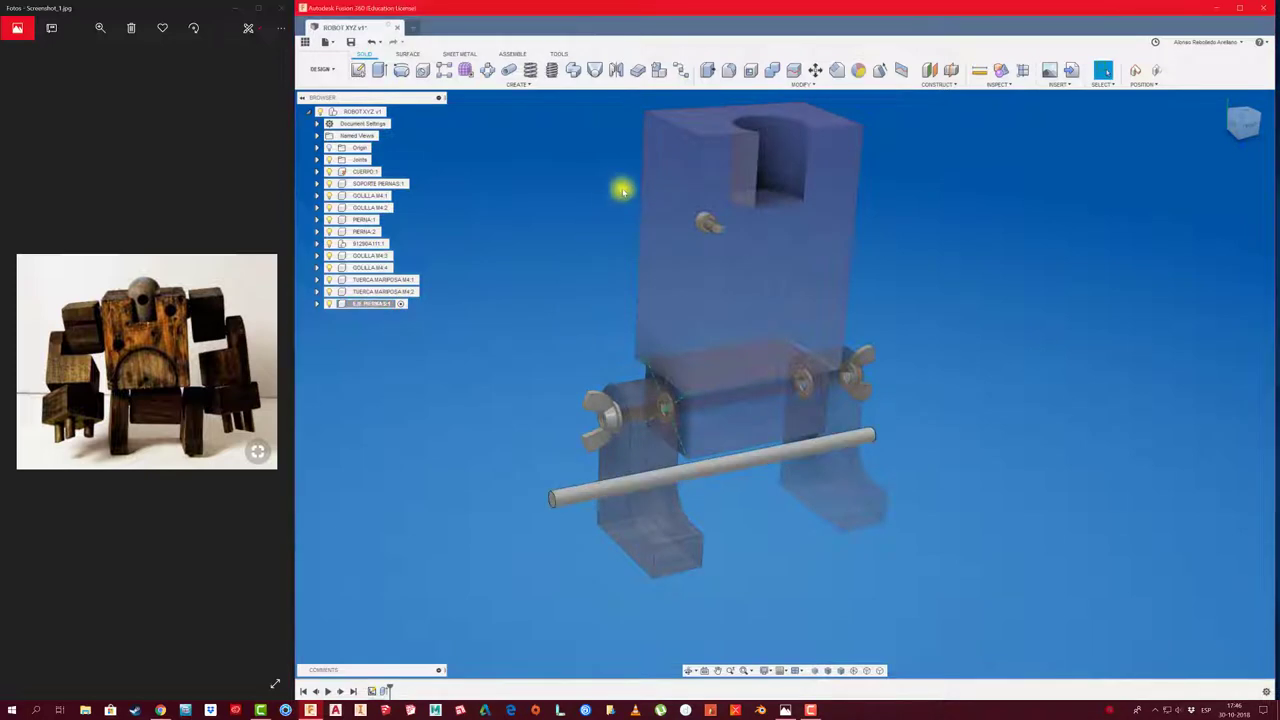
left_click(552, 70)
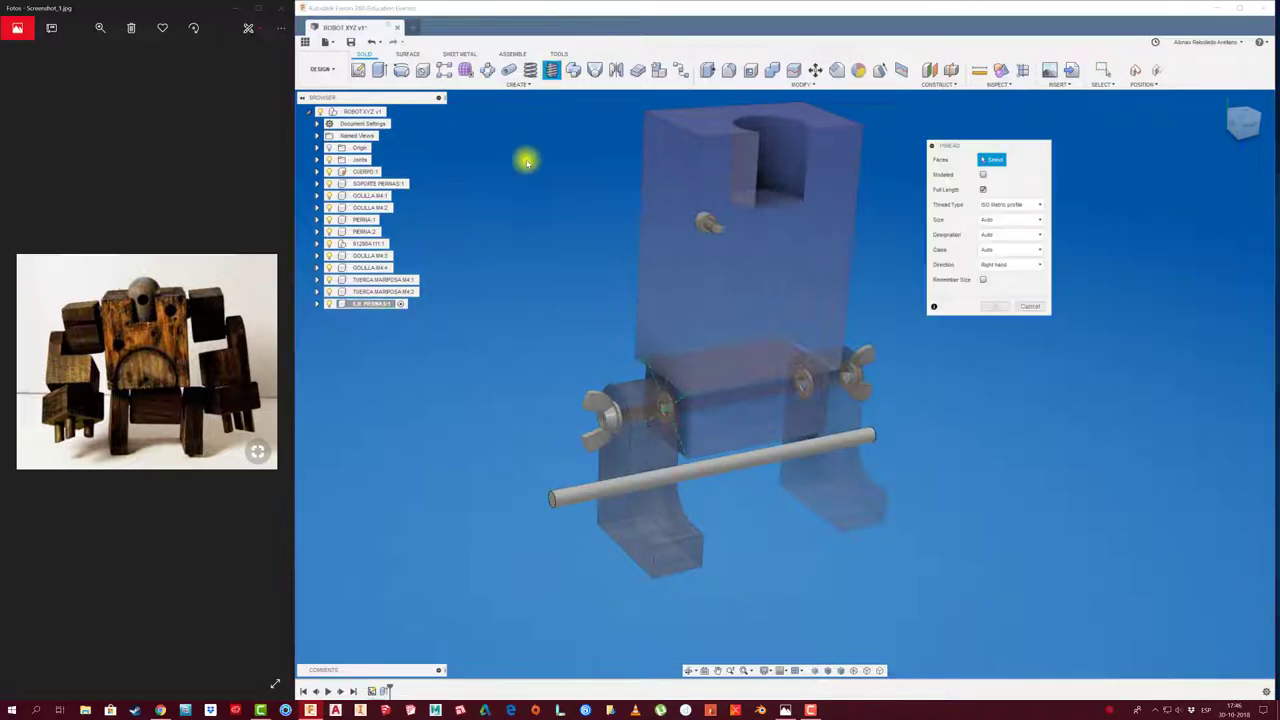
left_click(643, 480)
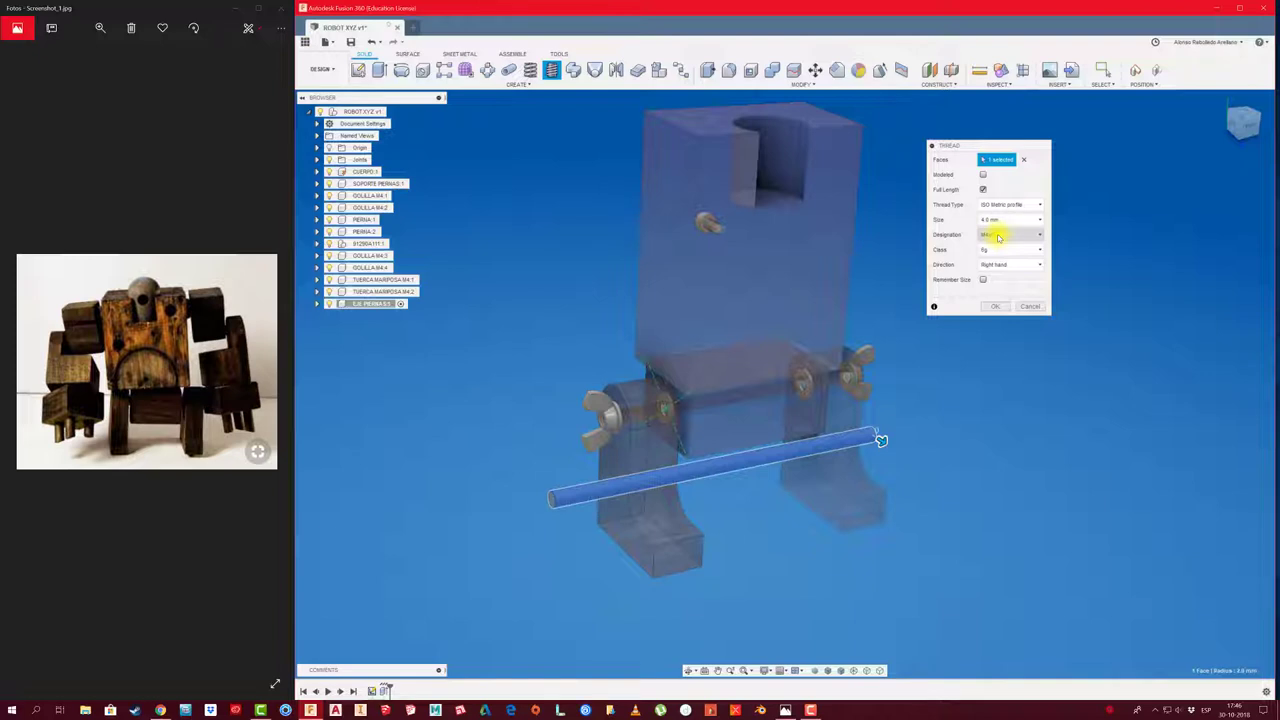
left_click(996, 306)
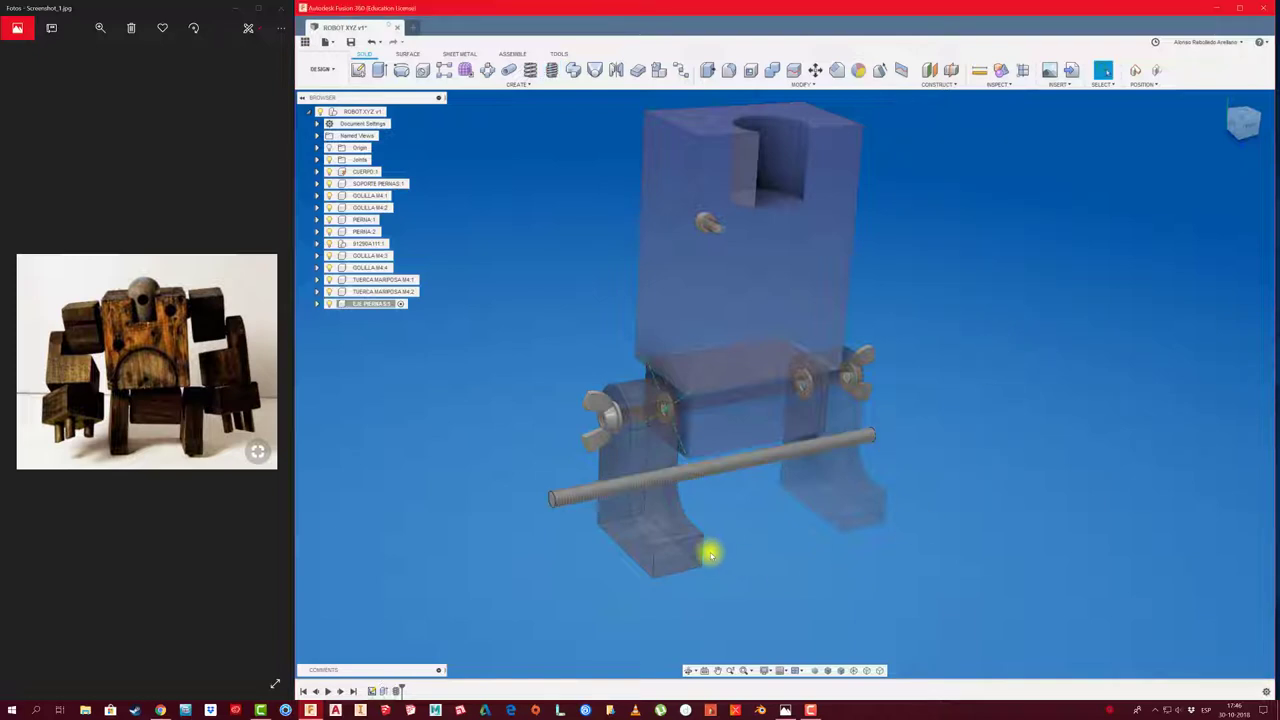
scroll(725, 530, "up", 3)
middle_click_drag(740, 514, 877, 463)
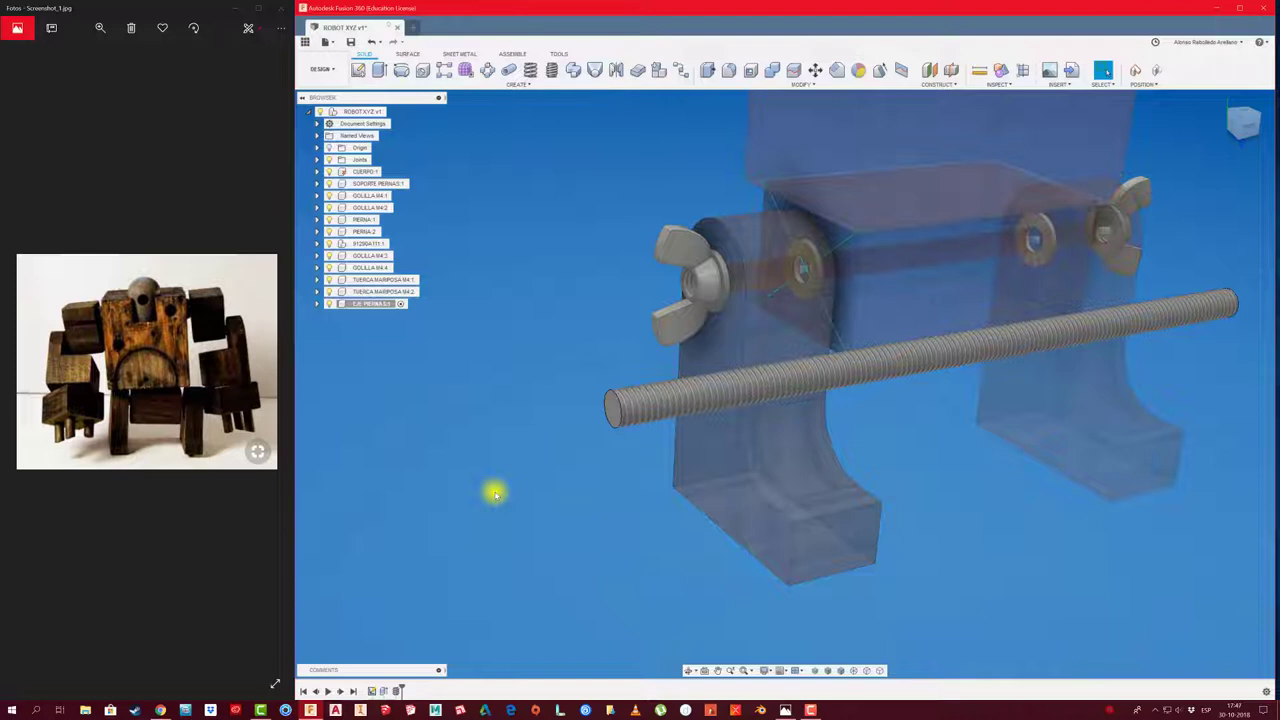
scroll(494, 491, "down", 3)
scroll(540, 406, "down", 2)
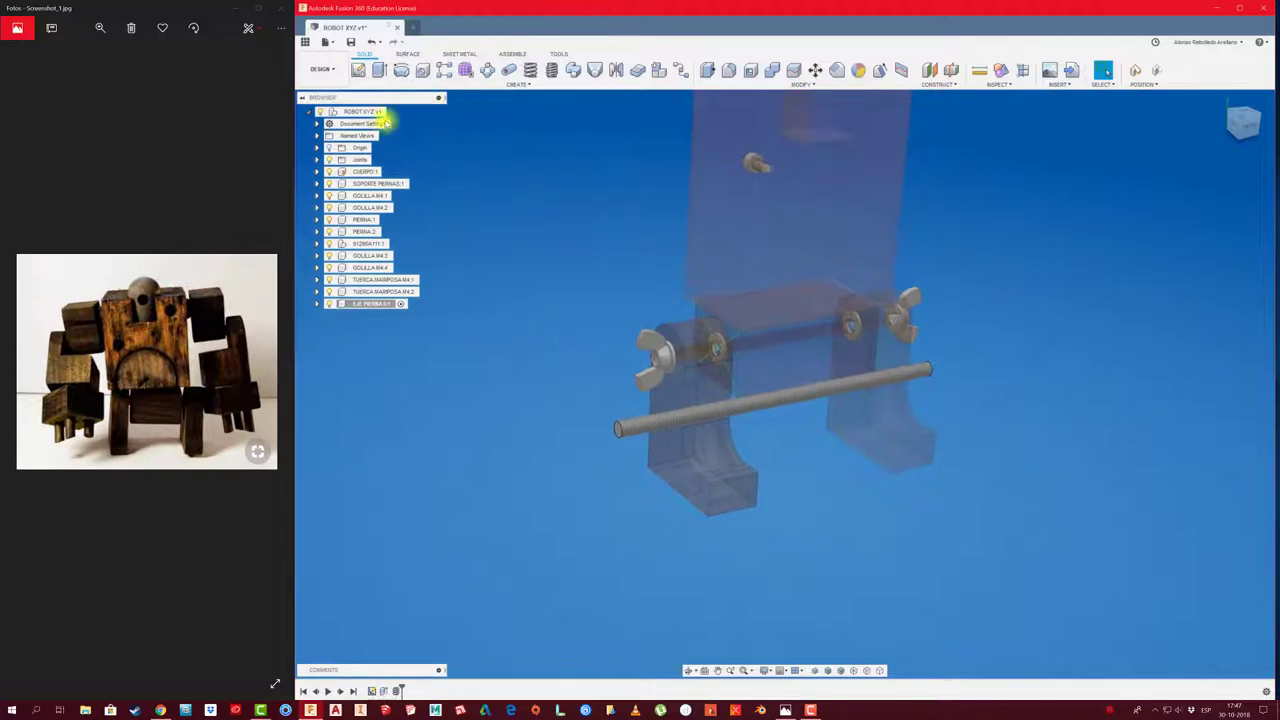
Return to the root assembly and delete the extra McMaster bracket part.
left_click(391, 111)
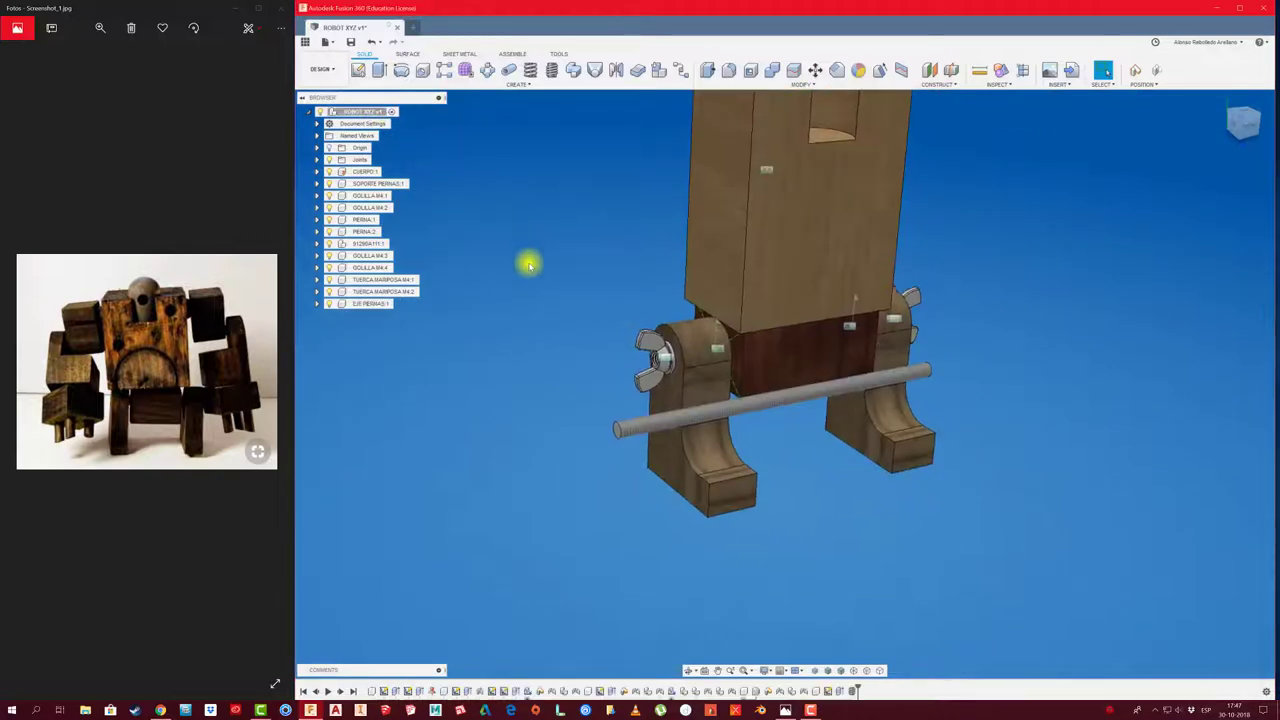
mouse_move(538, 315)
middle_mouse_down("shift")
mouse_move(639, 185)
mouse_move(817, 300)
mouse_move(731, 291)
middle_mouse_up("shift")
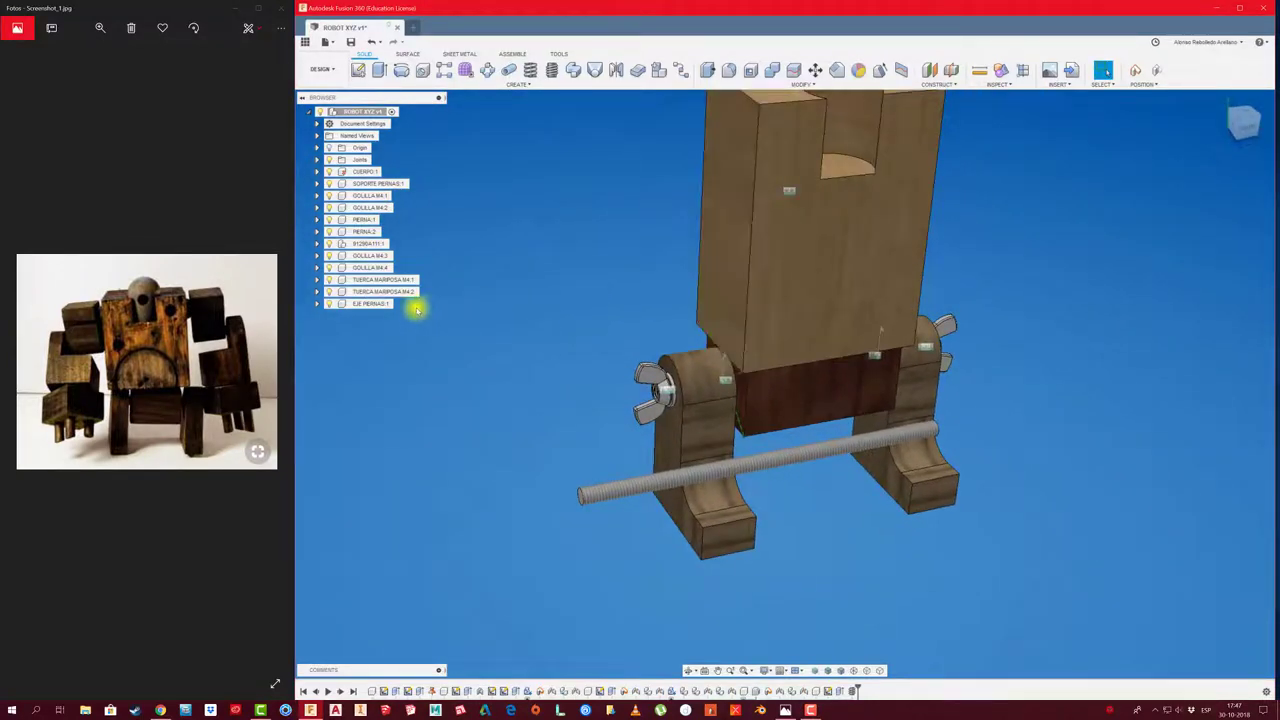
left_click(330, 219)
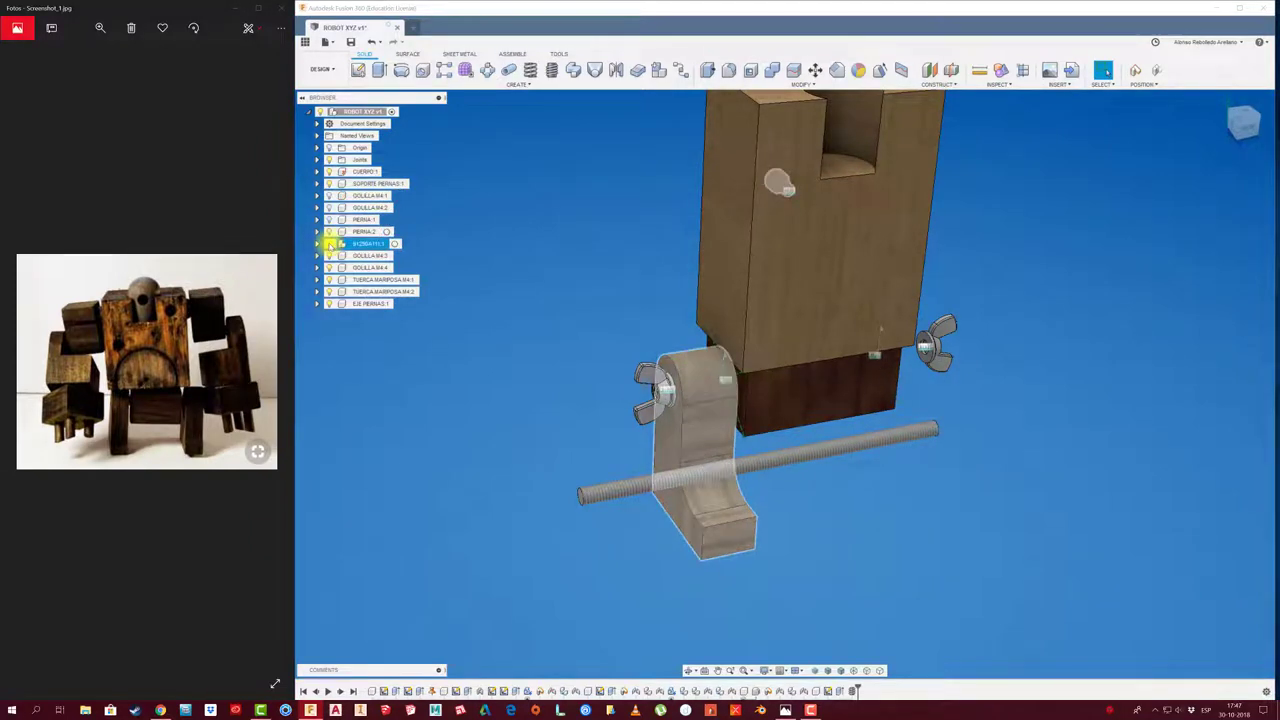
left_click(330, 244)
left_click(330, 244)
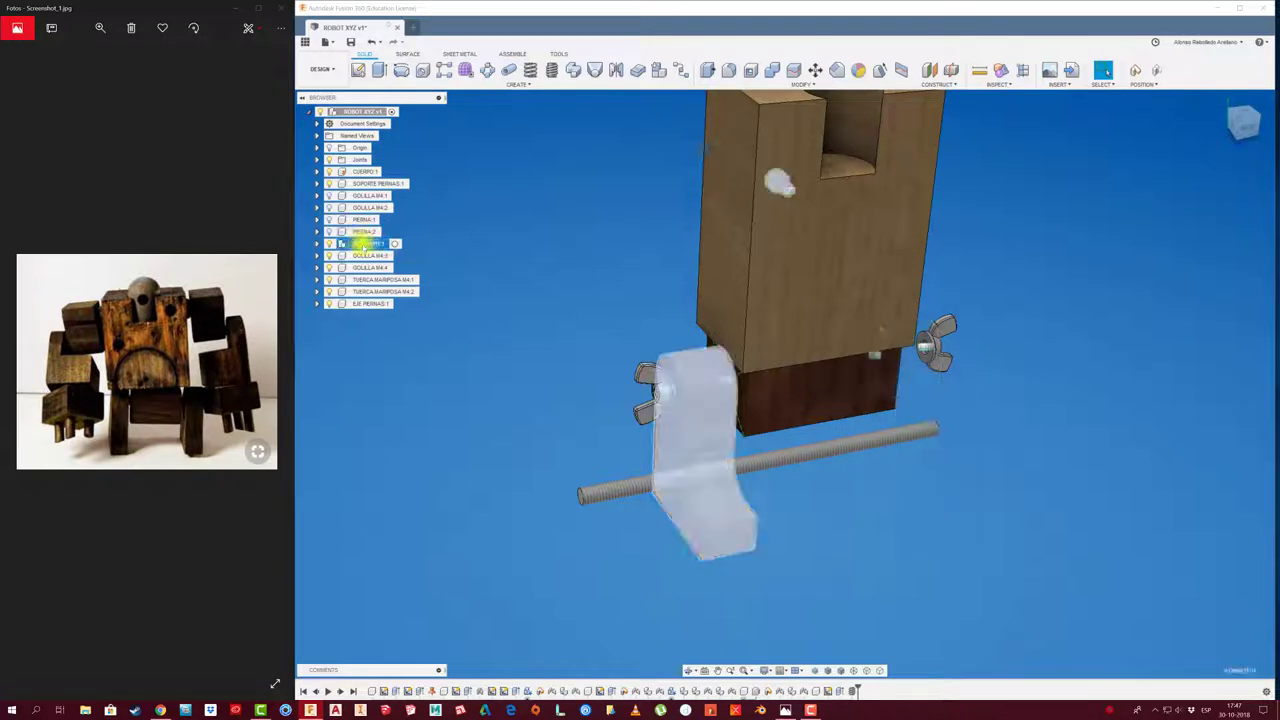
right_click(366, 244)
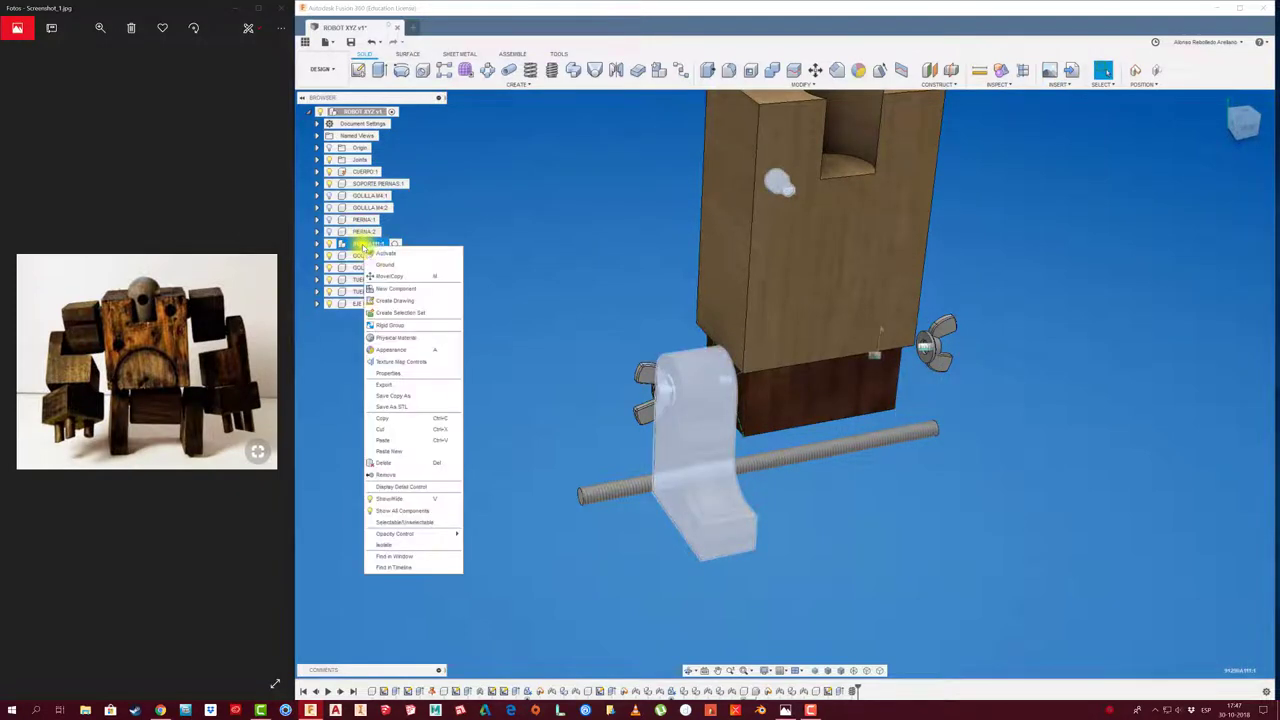
left_click(404, 463)
left_click(742, 366)
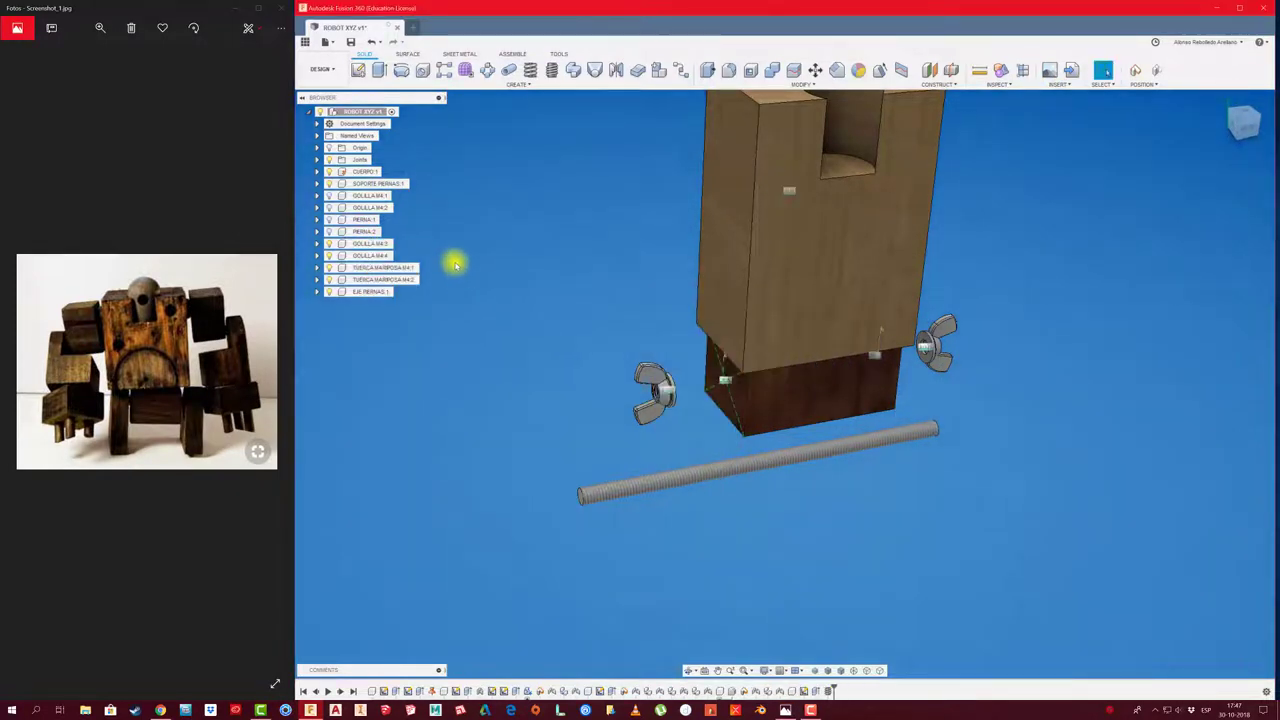
Hide both PIERNA legs and the wing nut TUERCA MARIPOSA M4:2.
left_click(329, 231)
left_click(327, 219)
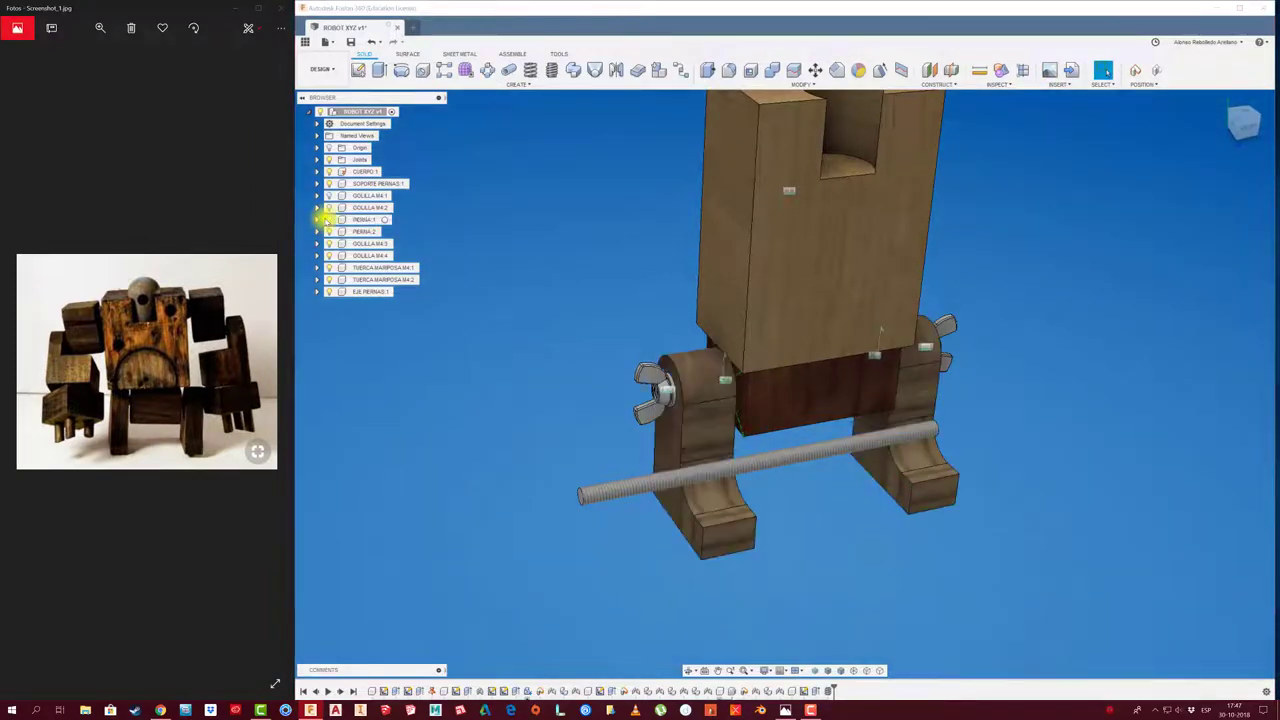
left_click(327, 219)
left_click(329, 231)
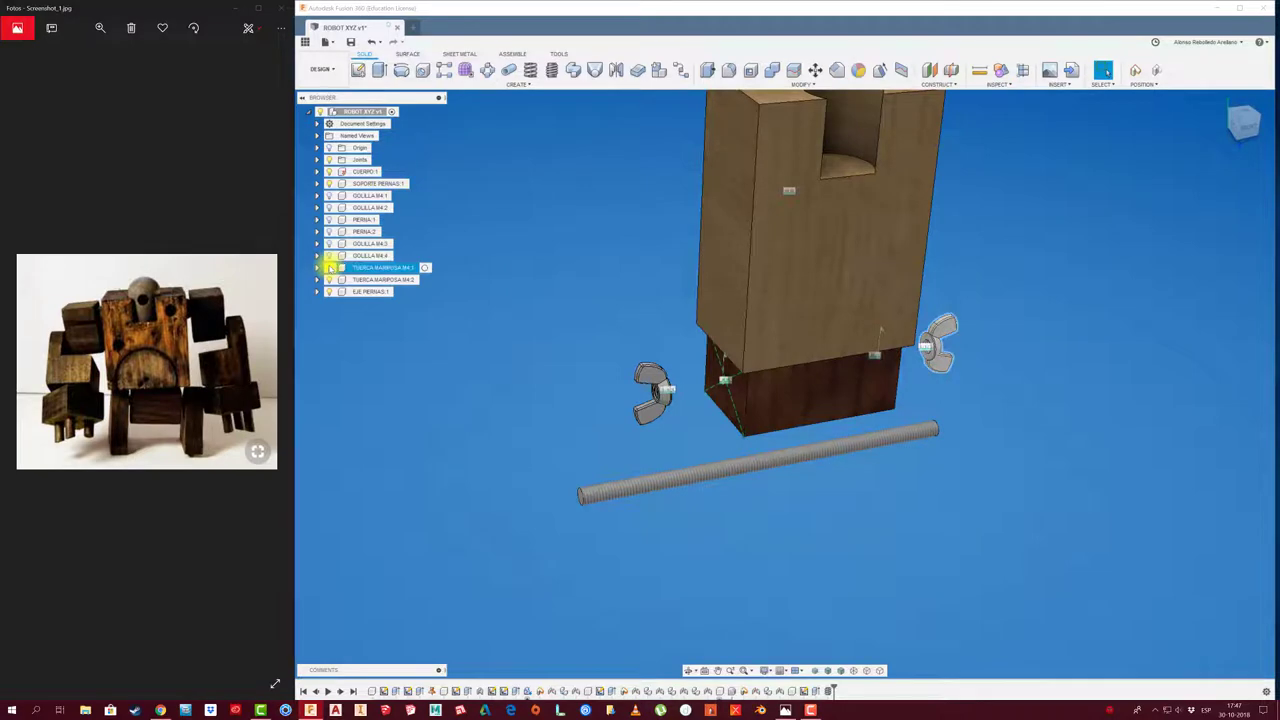
left_click(330, 280)
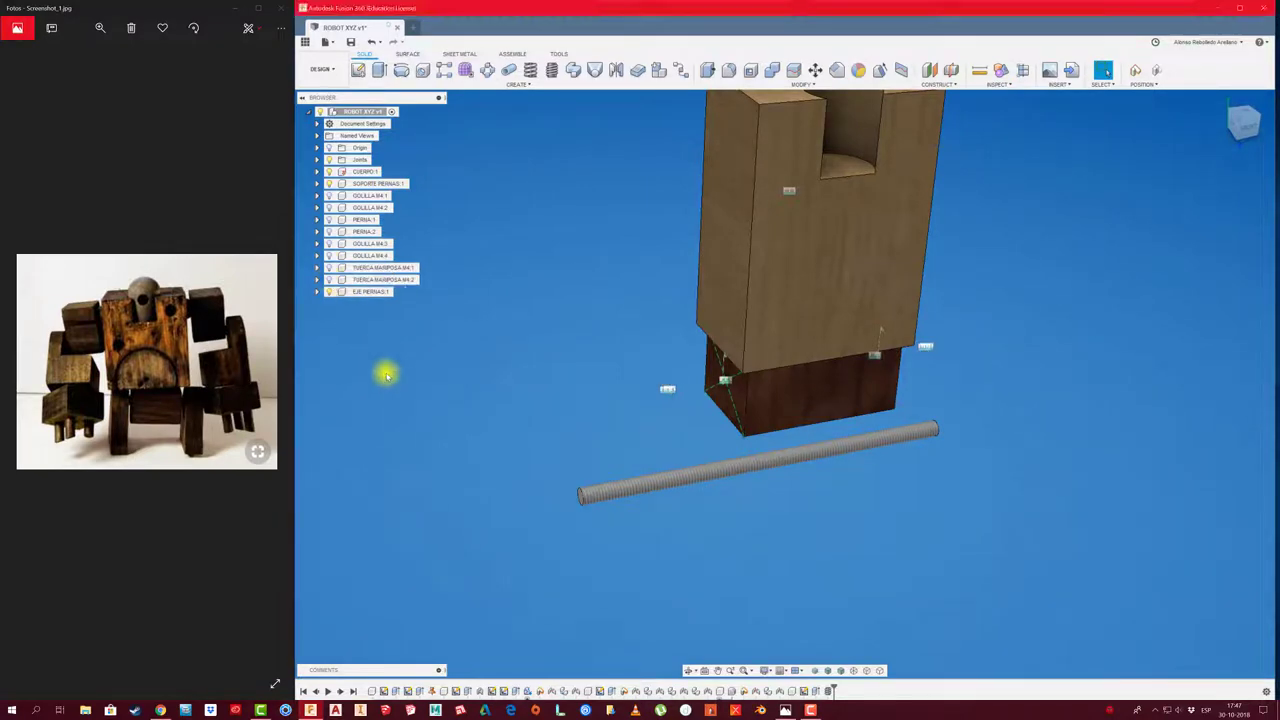
mouse_move(386, 372)
middle_mouse_down("shift")
mouse_move(558, 442)
mouse_move(563, 377)
middle_mouse_up("shift")
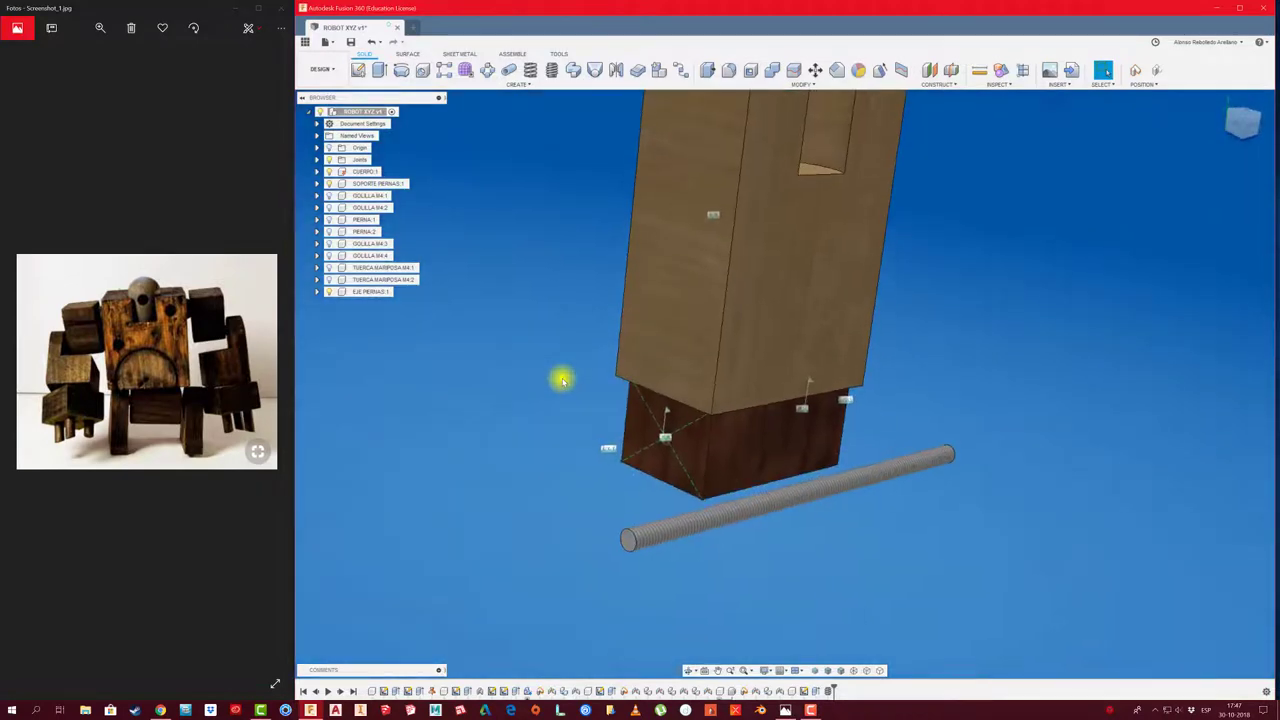
Try a joint between the rod and the block with a -45 mm Z offset, then cancel it.
left_click(697, 360)
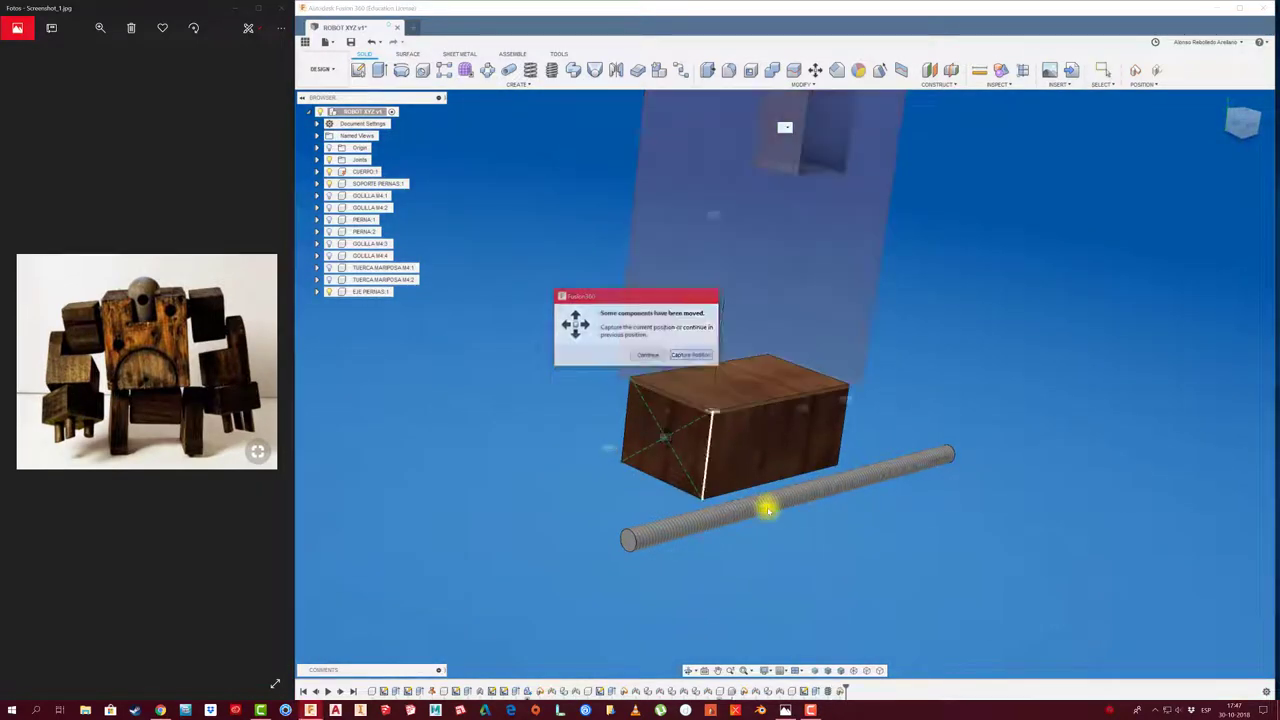
left_click(808, 495)
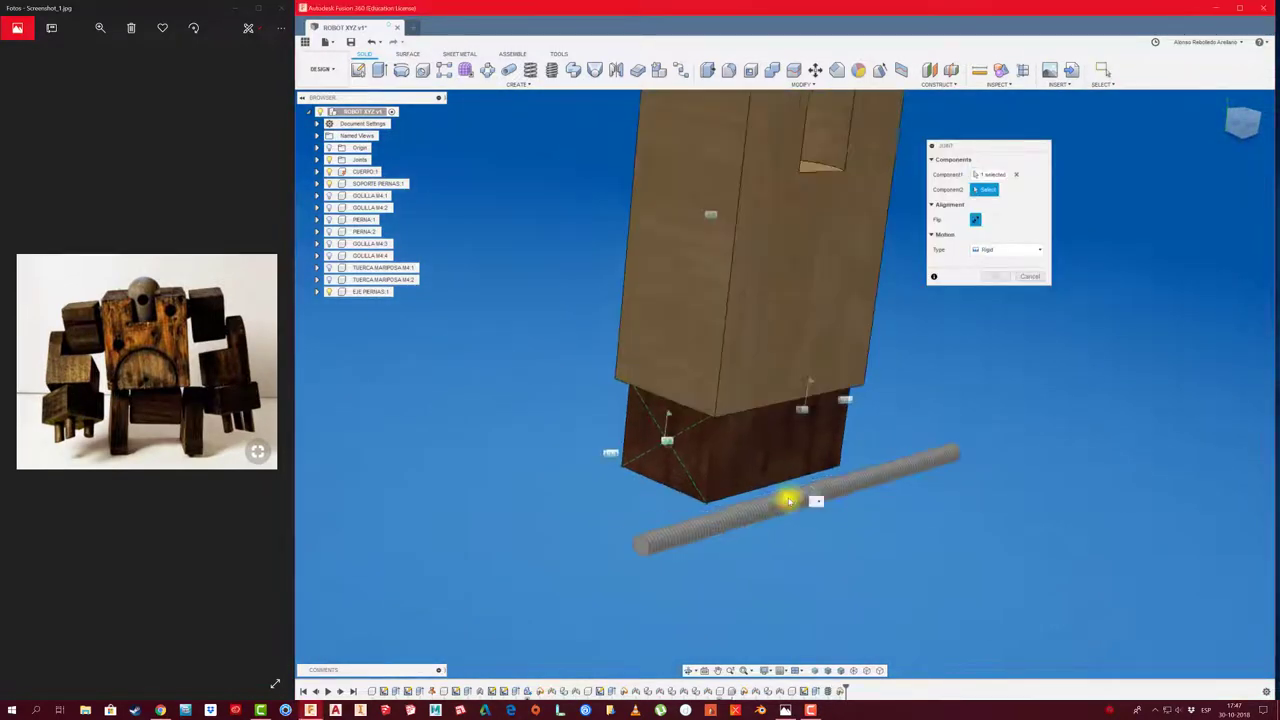
mouse_move(786, 500)
middle_mouse_down("shift")
mouse_move(754, 572)
mouse_move(771, 551)
mouse_move(834, 547)
mouse_move(820, 551)
mouse_move(926, 485)
middle_mouse_up("shift")
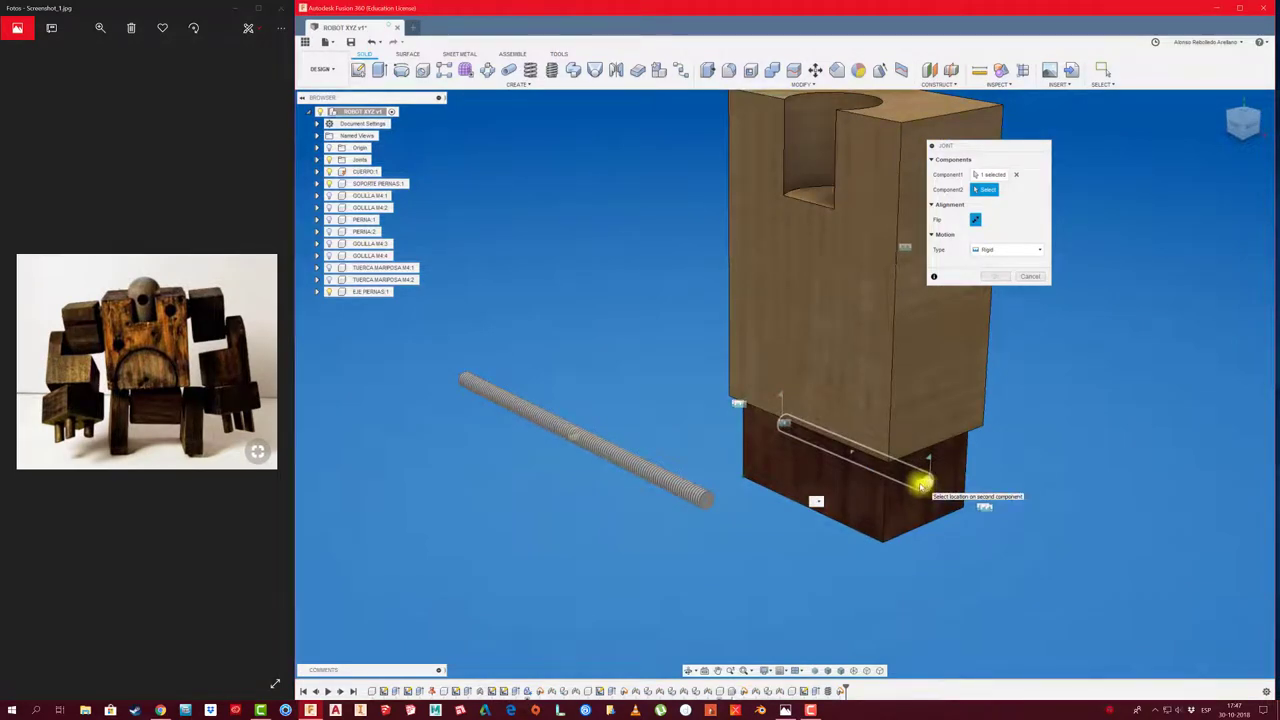
mouse_move(834, 454)
middle_mouse_down("shift")
mouse_move(849, 514)
mouse_move(686, 509)
mouse_move(623, 486)
mouse_move(628, 463)
mouse_move(569, 449)
mouse_move(570, 466)
middle_mouse_up("shift")
scroll(849, 514, "up", 2)
scroll(837, 506, "up", 3)
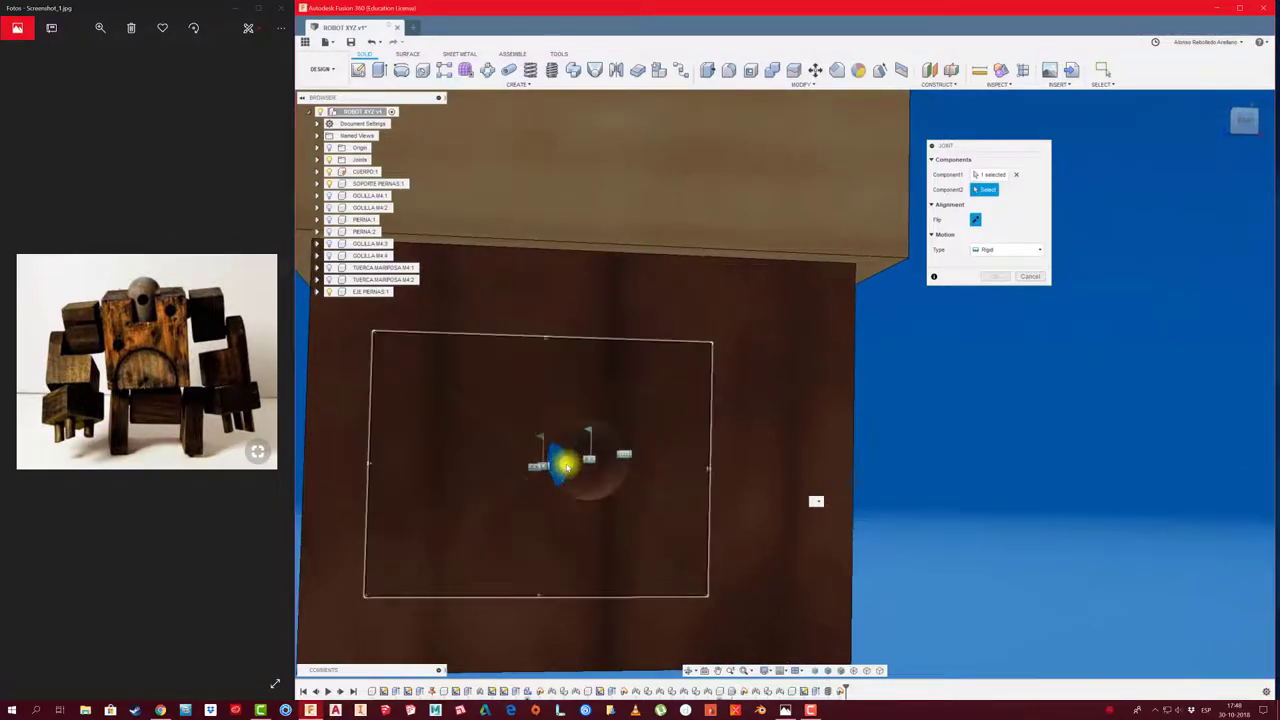
left_click(561, 465)
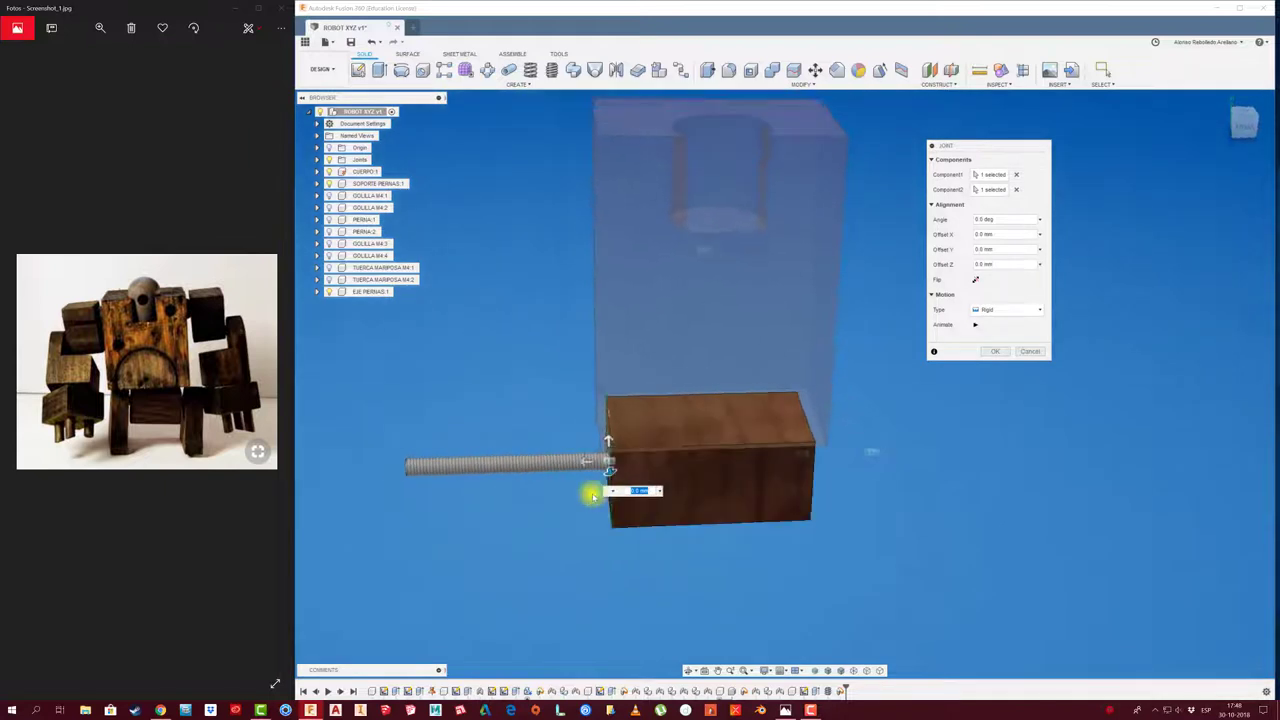
left_click_drag(612, 463, 722, 464)
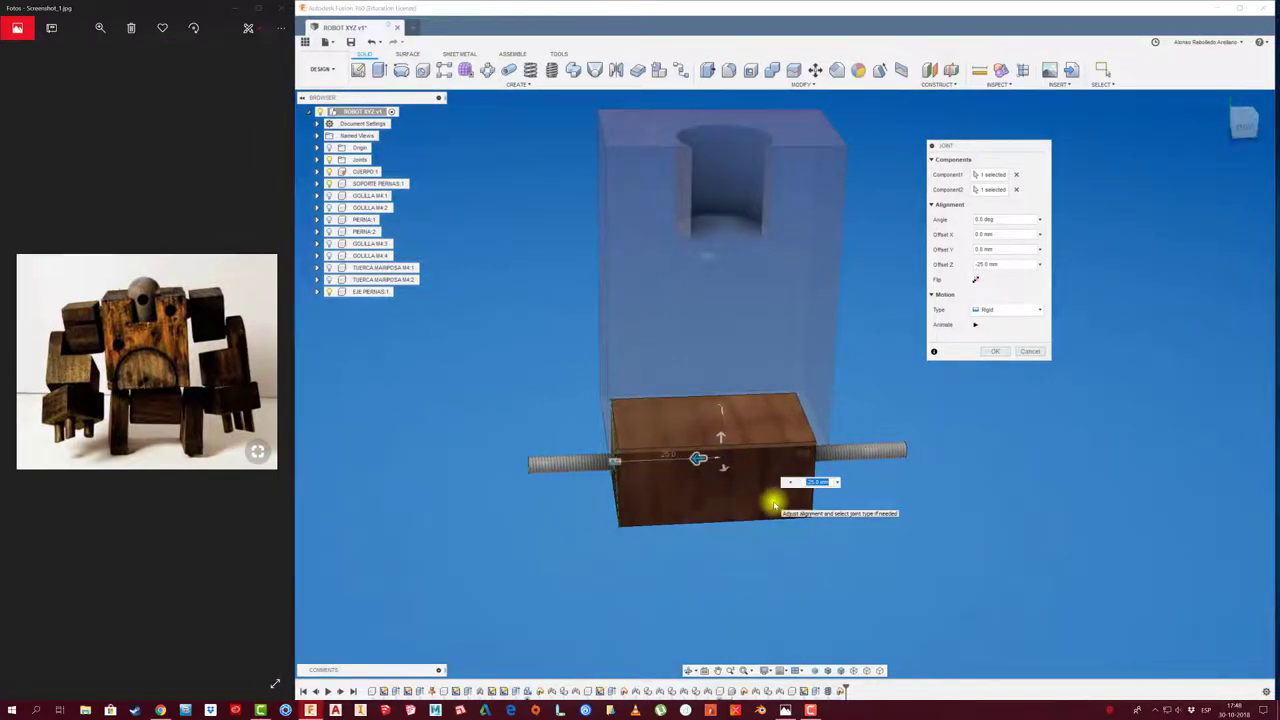
type("-45")
key("Return")
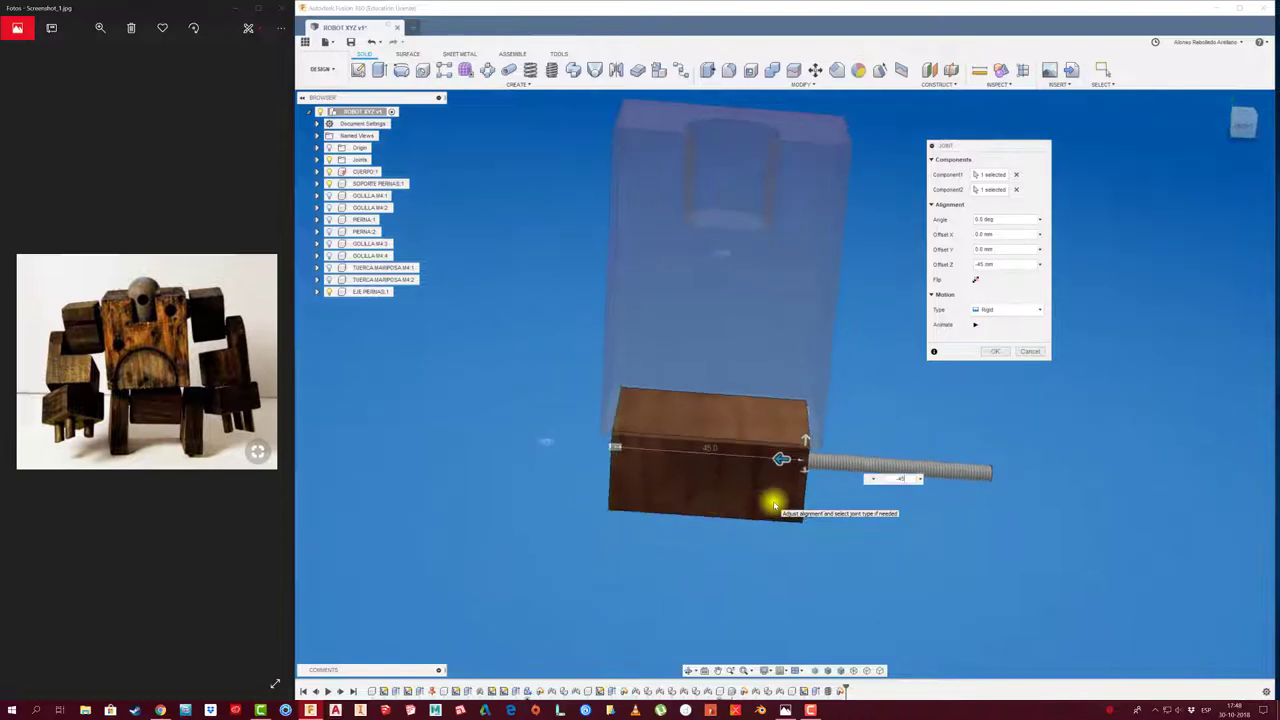
left_click(1030, 352)
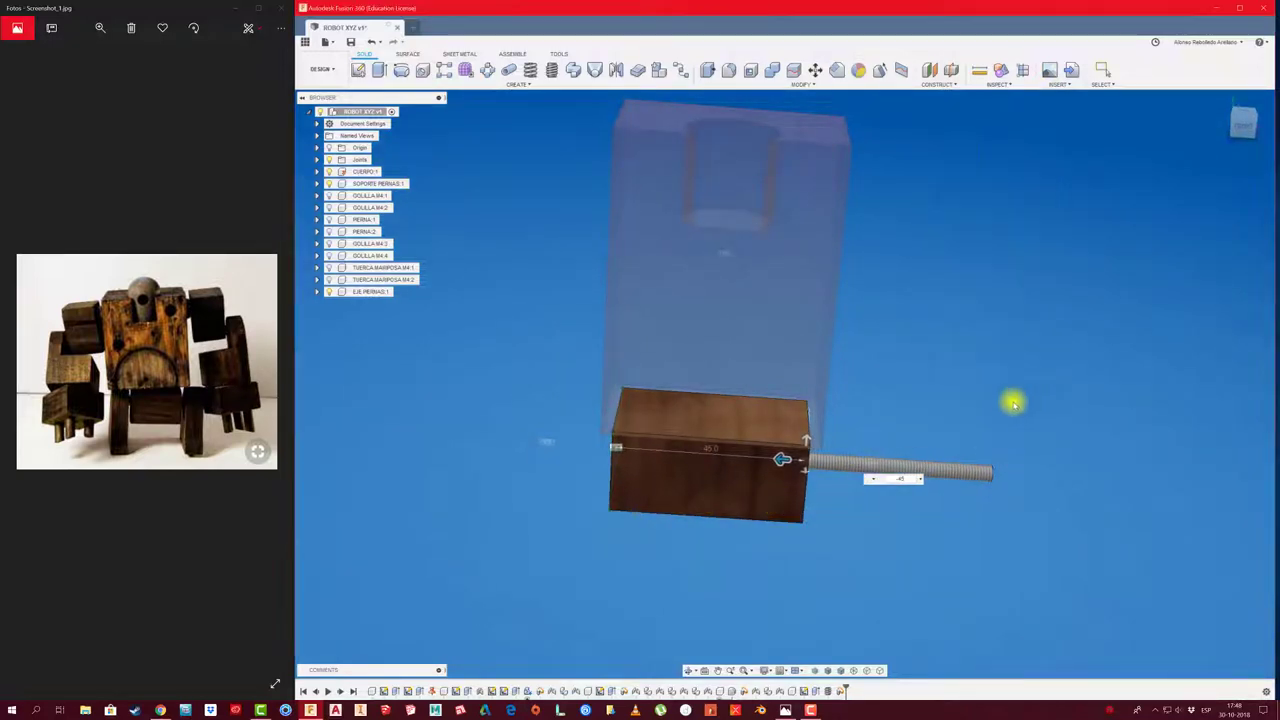
mouse_move(1011, 403)
middle_mouse_down("shift")
mouse_move(940, 474)
mouse_move(826, 526)
middle_mouse_up("shift")
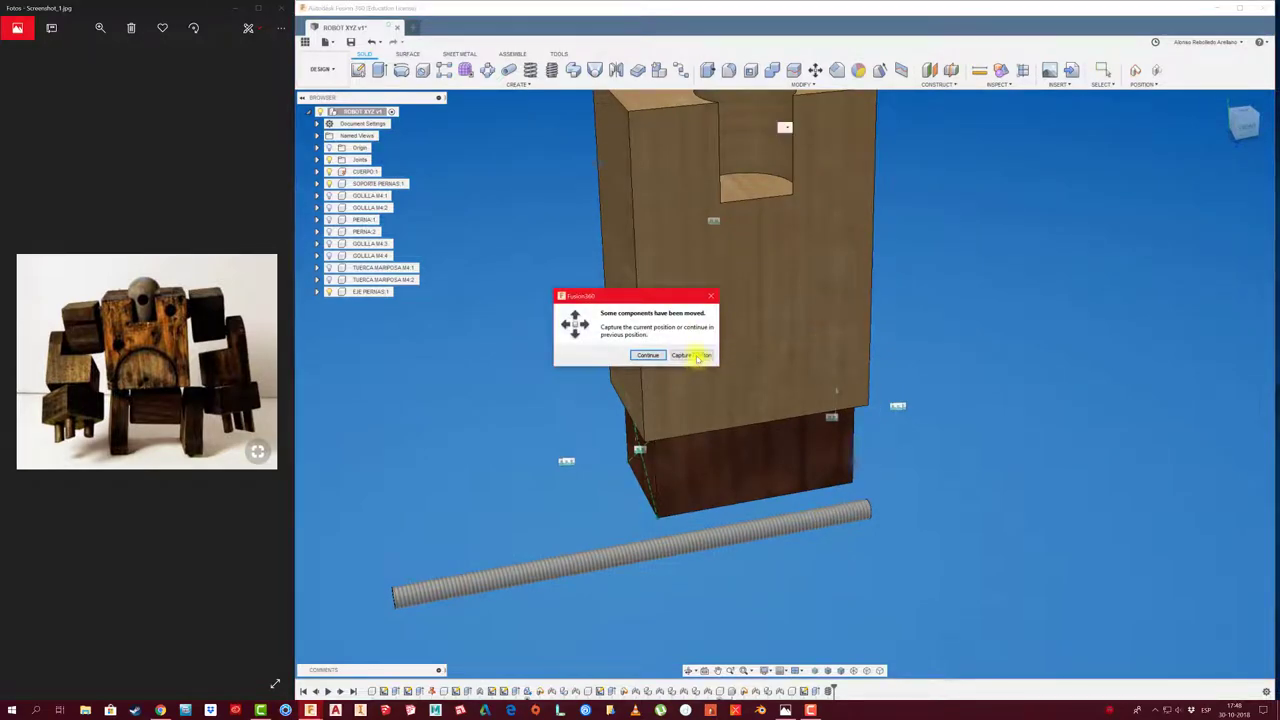
left_click(697, 356)
Joint the rod end to the block face from the FRONT view, dragging Offset Z to -65 mm.
left_click(576, 570)
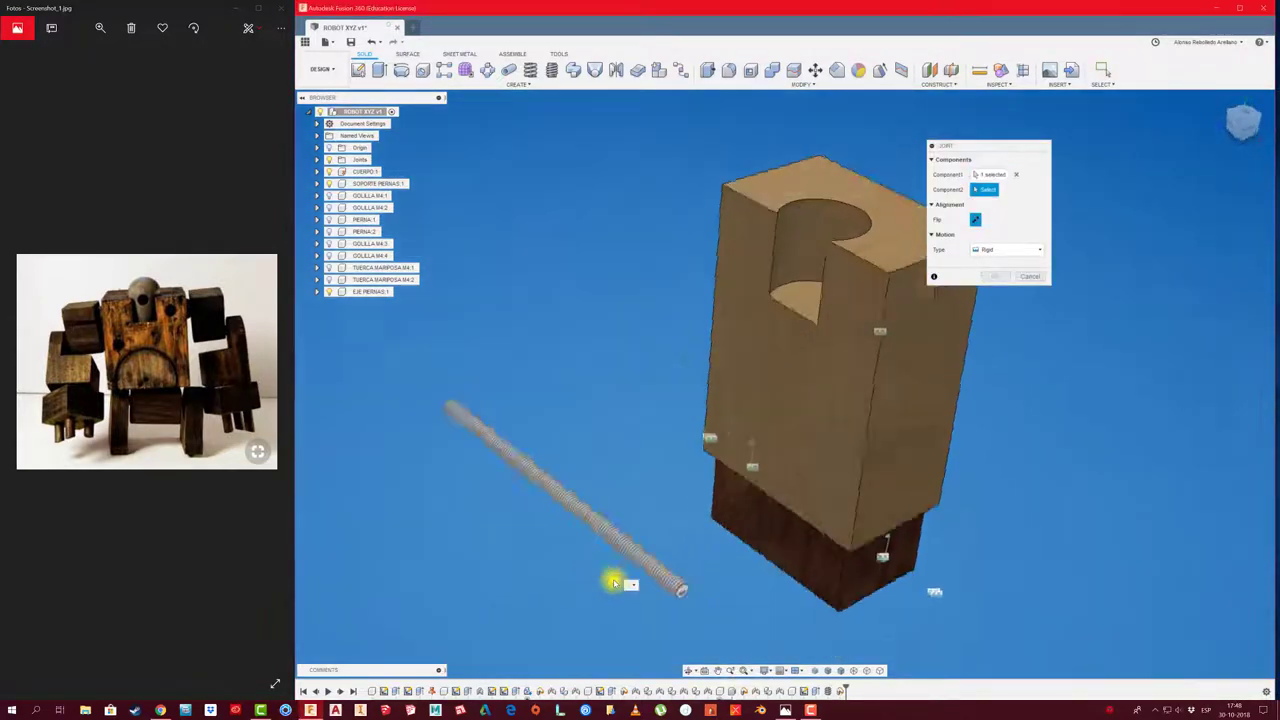
left_click(752, 568)
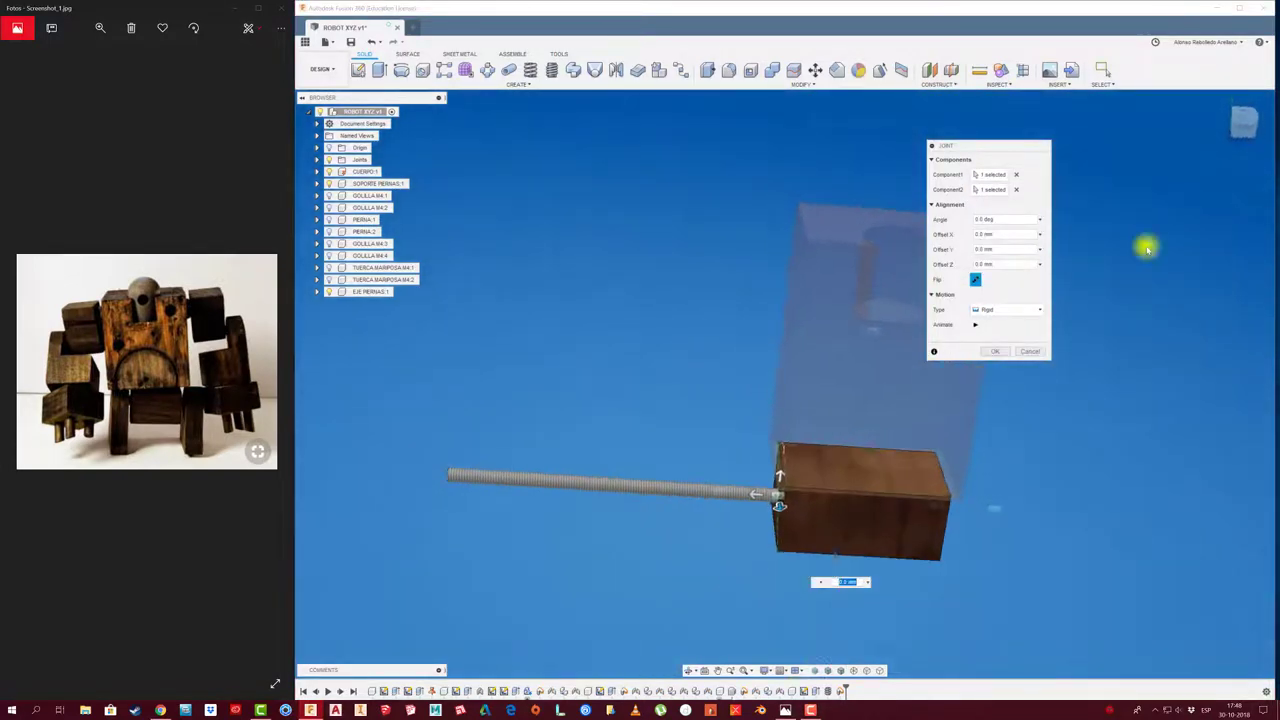
left_click(1240, 128)
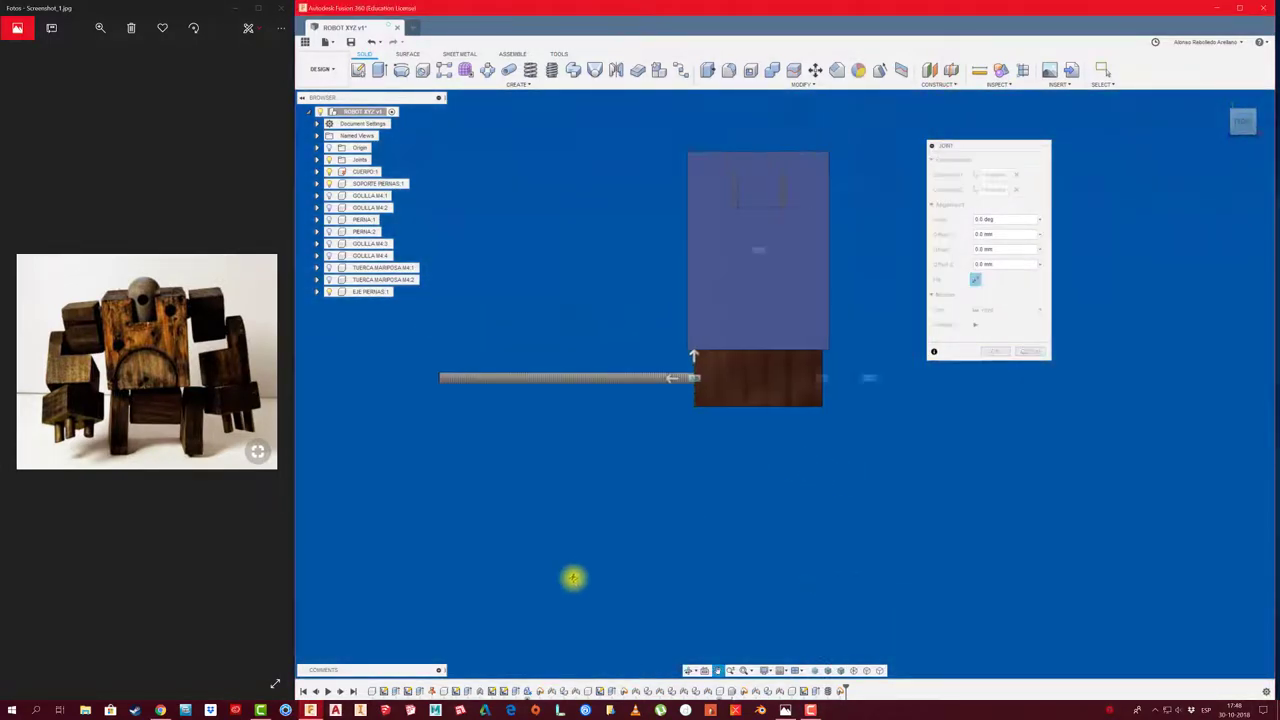
left_click_drag(543, 456, 571, 456)
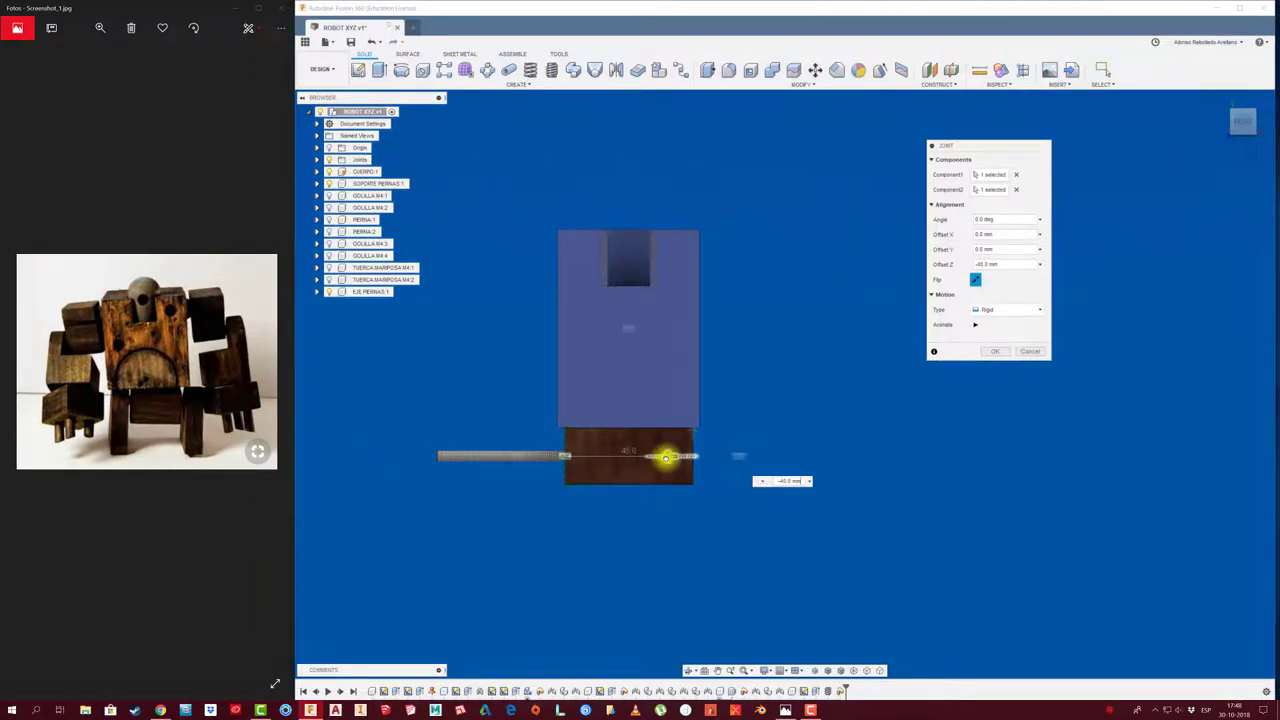
left_click_drag(704, 457, 728, 457)
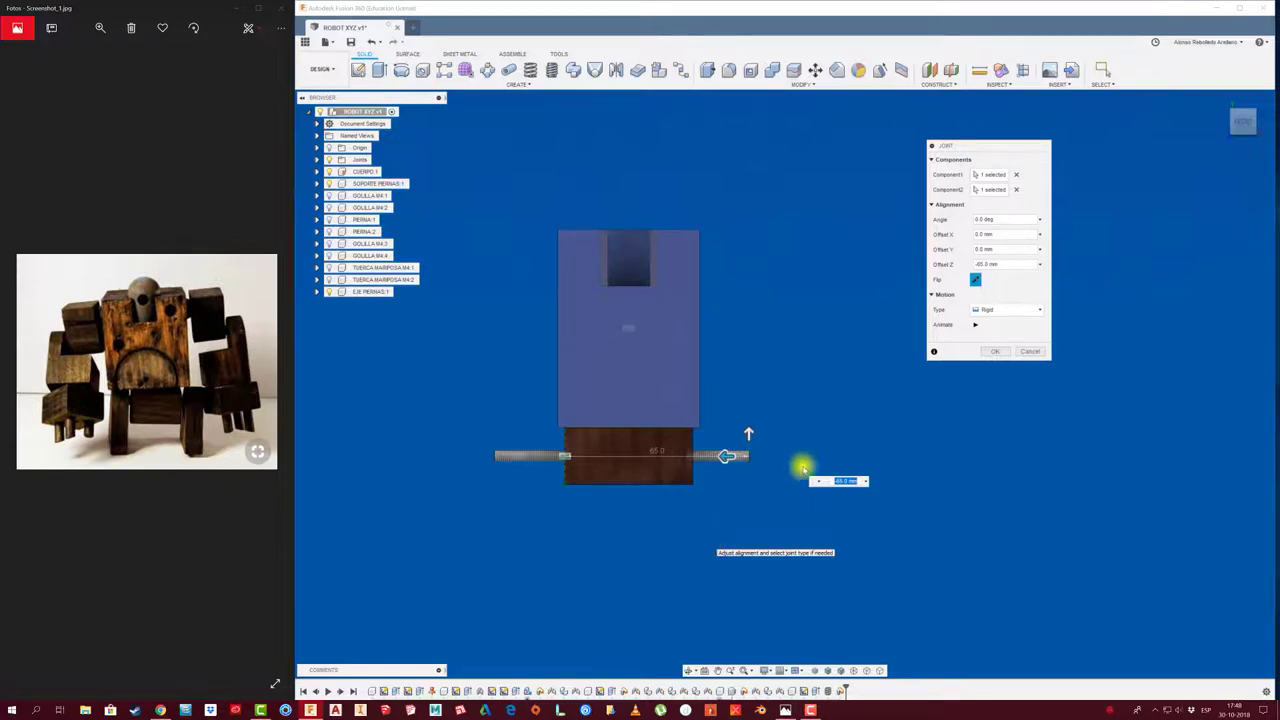
left_click(1033, 352)
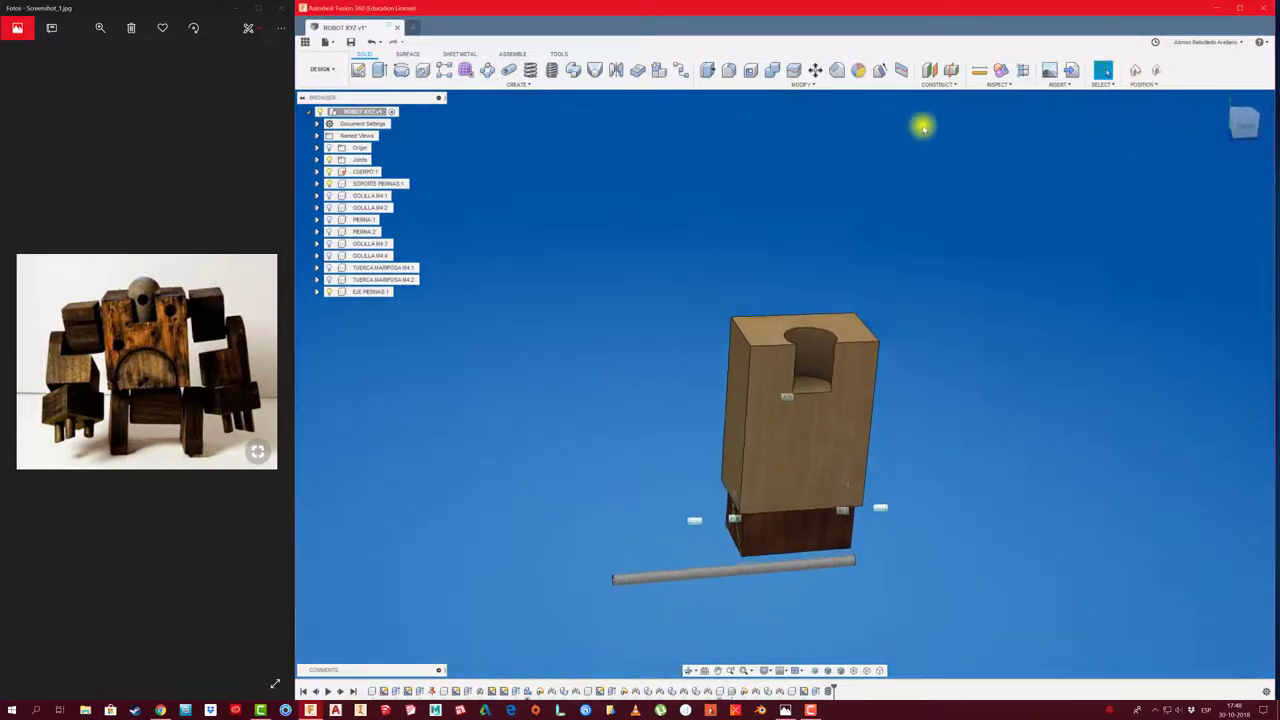
Measure the rod's face to read its 2.0 mm radius.
left_click(979, 70)
left_click(740, 574)
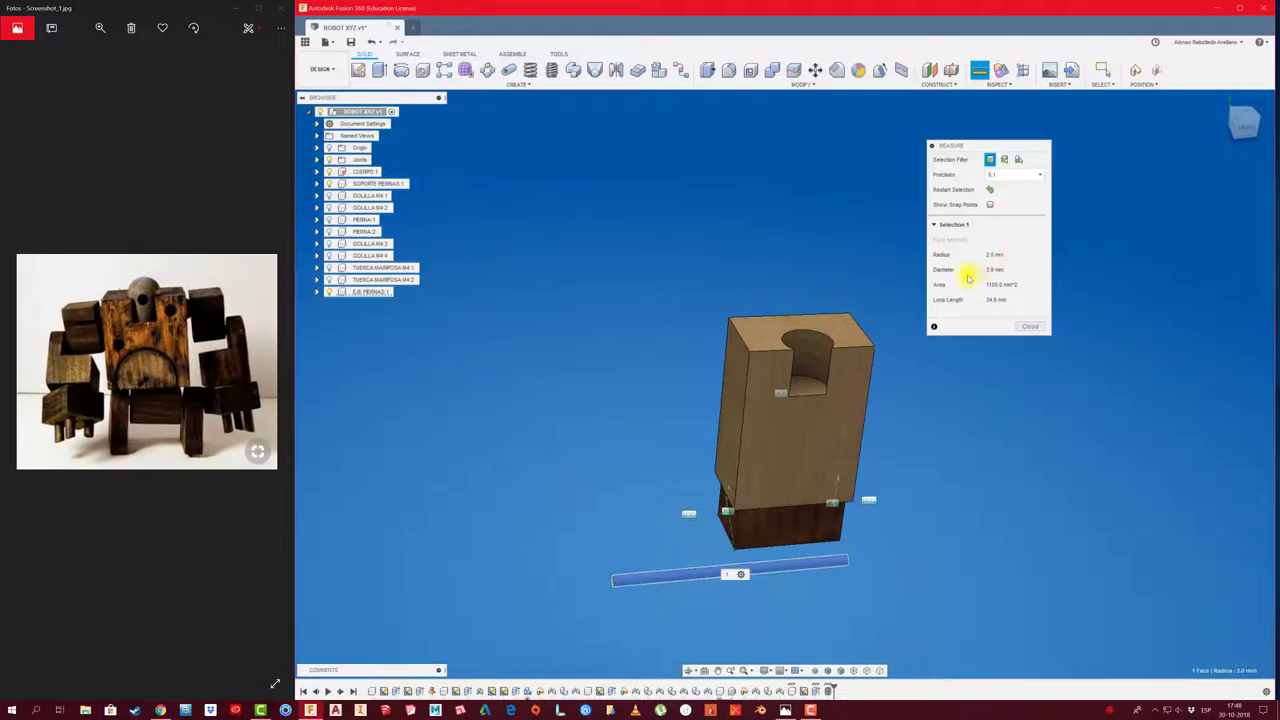
left_click(1026, 326)
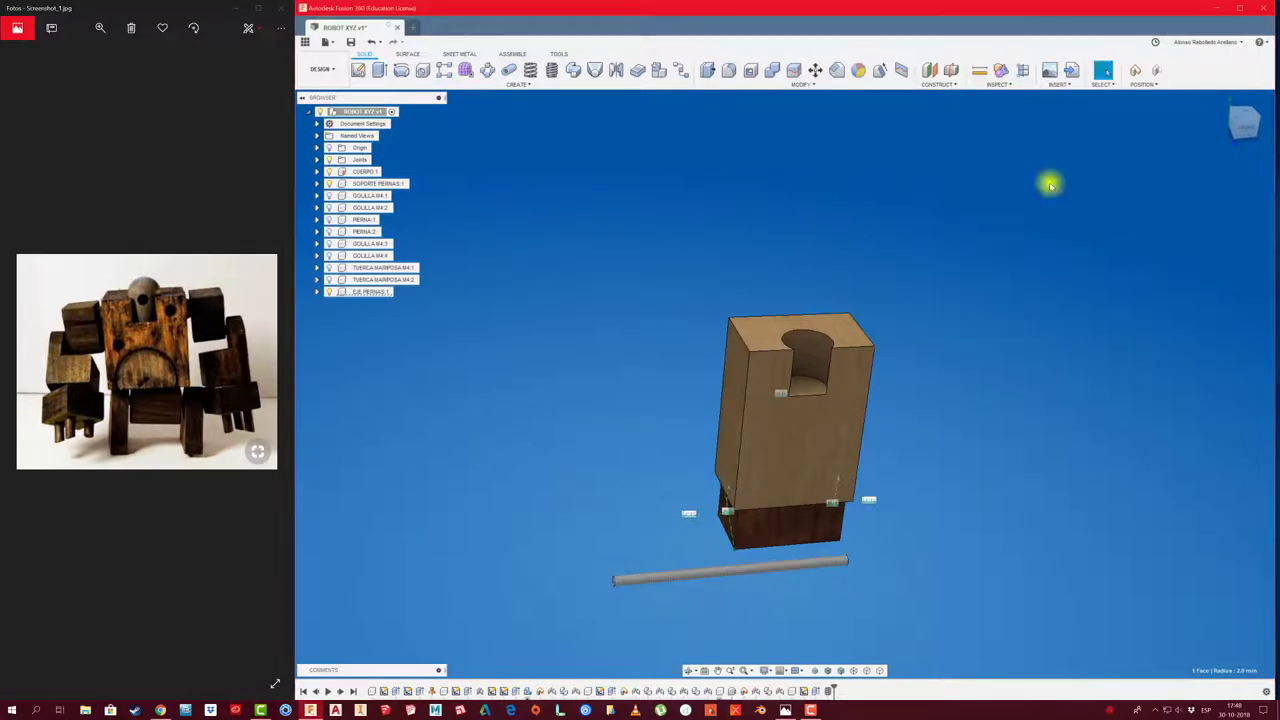
Measure between the rod's two end edges, reading 90.0 mm.
left_click(990, 72)
scroll(514, 537, "up", 1)
scroll(743, 614, "up", 4)
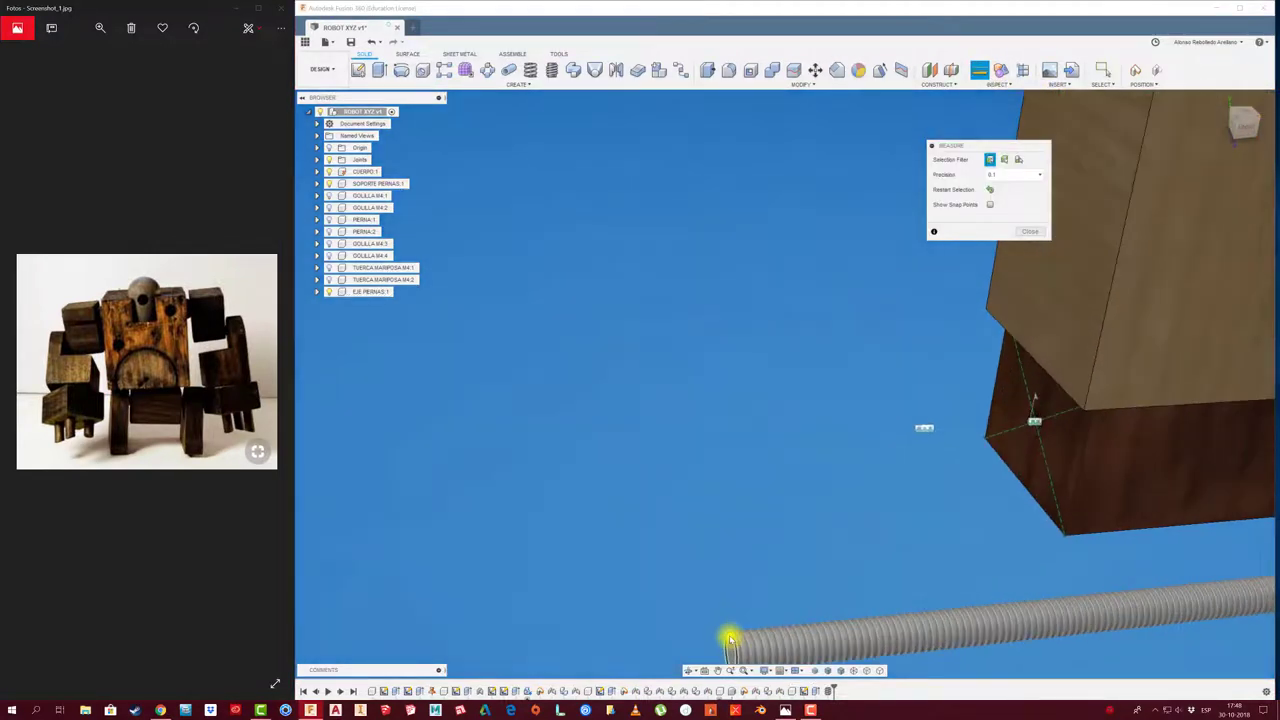
left_click(733, 637)
scroll(1057, 543, "down", 3)
scroll(1063, 580, "up", 2)
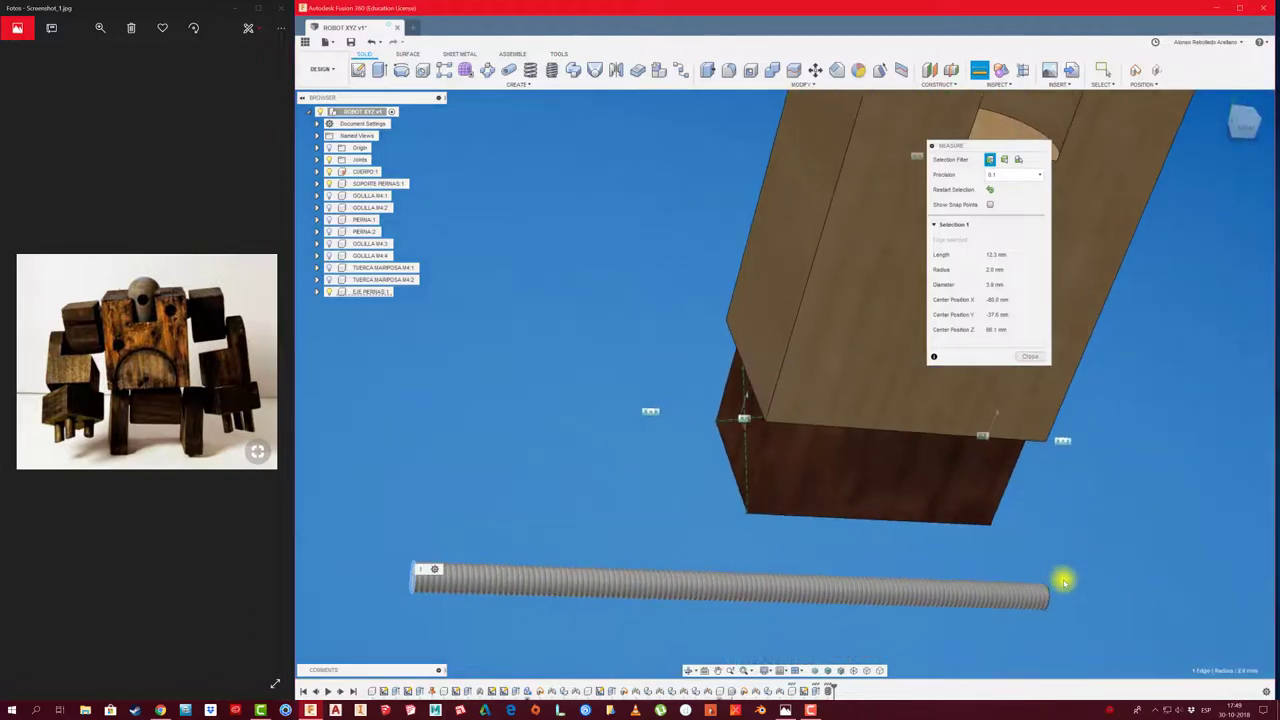
left_click(1045, 592)
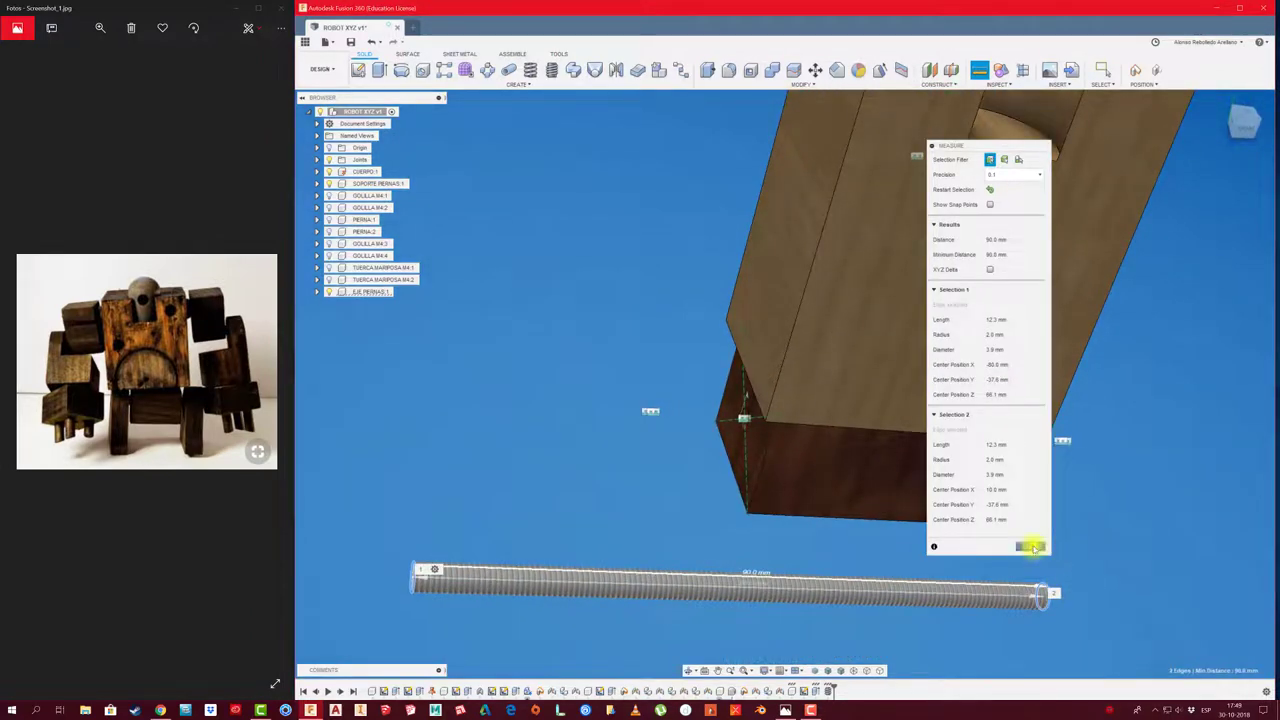
left_click(1030, 546)
scroll(734, 451, "down", 5)
mouse_move(685, 397)
middle_mouse_down("shift")
mouse_move(917, 174)
mouse_move(975, 93)
middle_mouse_up("shift")
Cut a section analysis through the block's bottom face at -10 mm.
left_click(1022, 72)
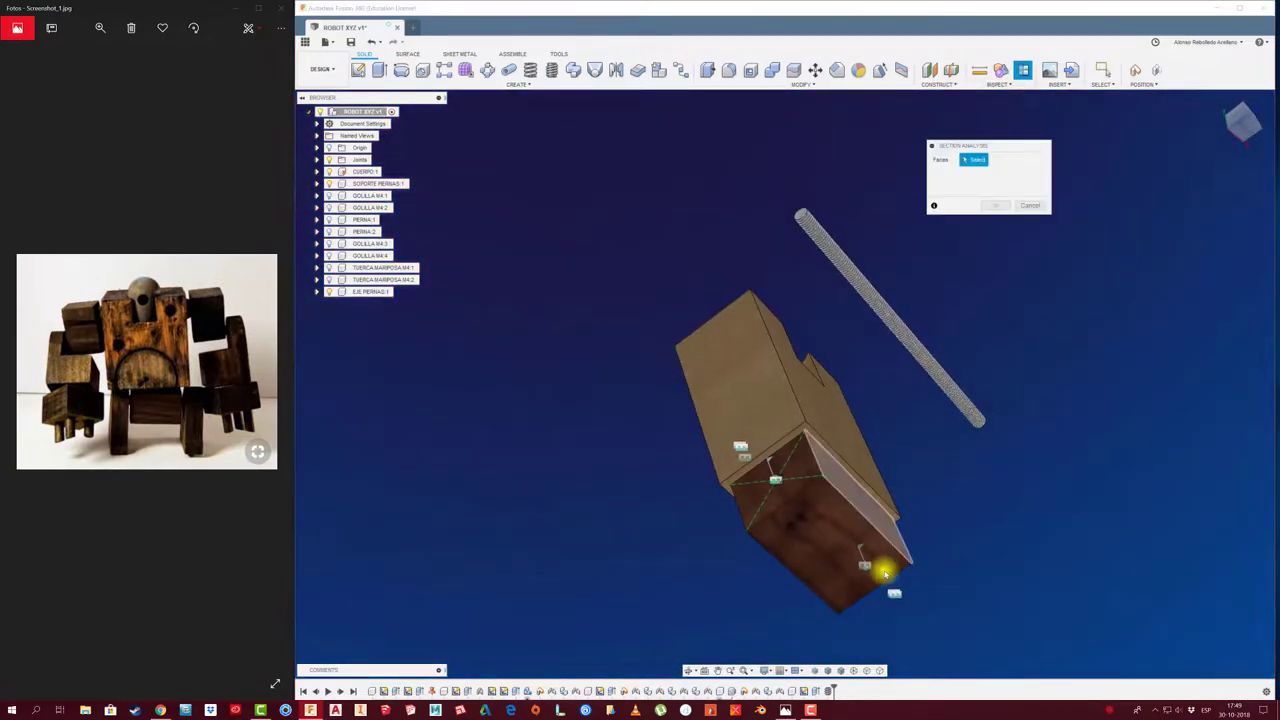
left_click(845, 545)
left_click_drag(848, 550, 841, 529)
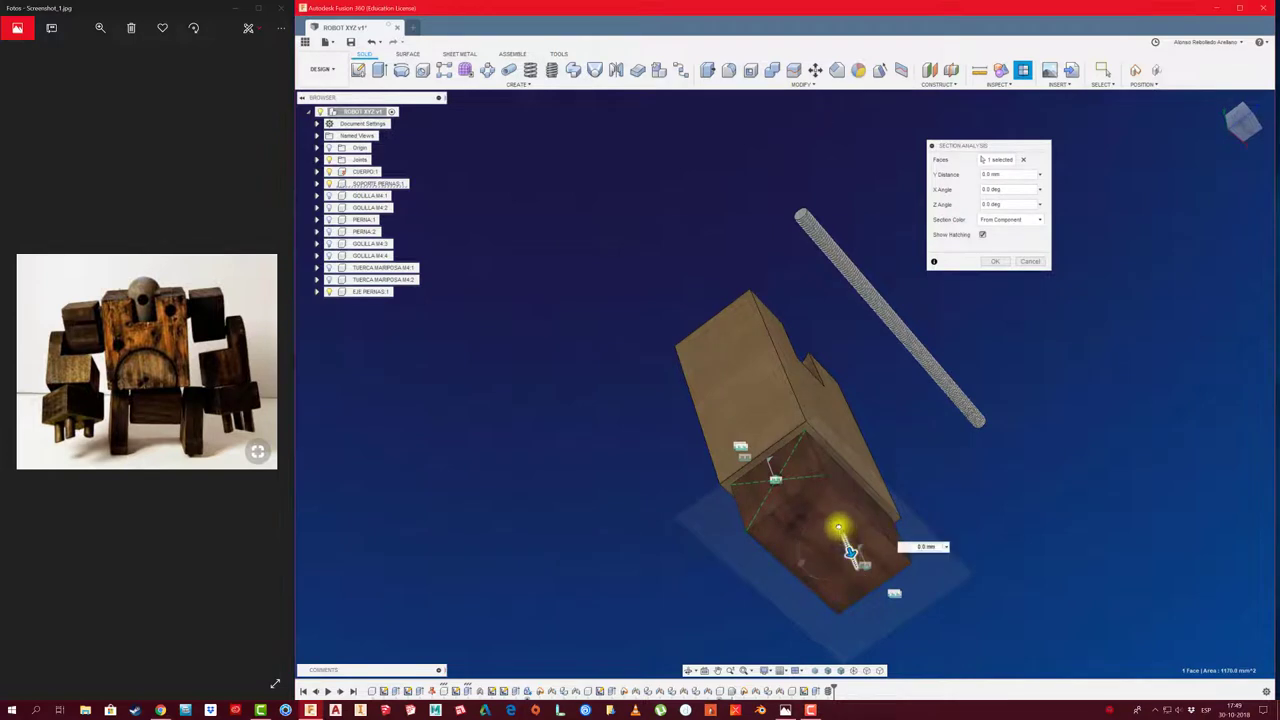
left_click(995, 262)
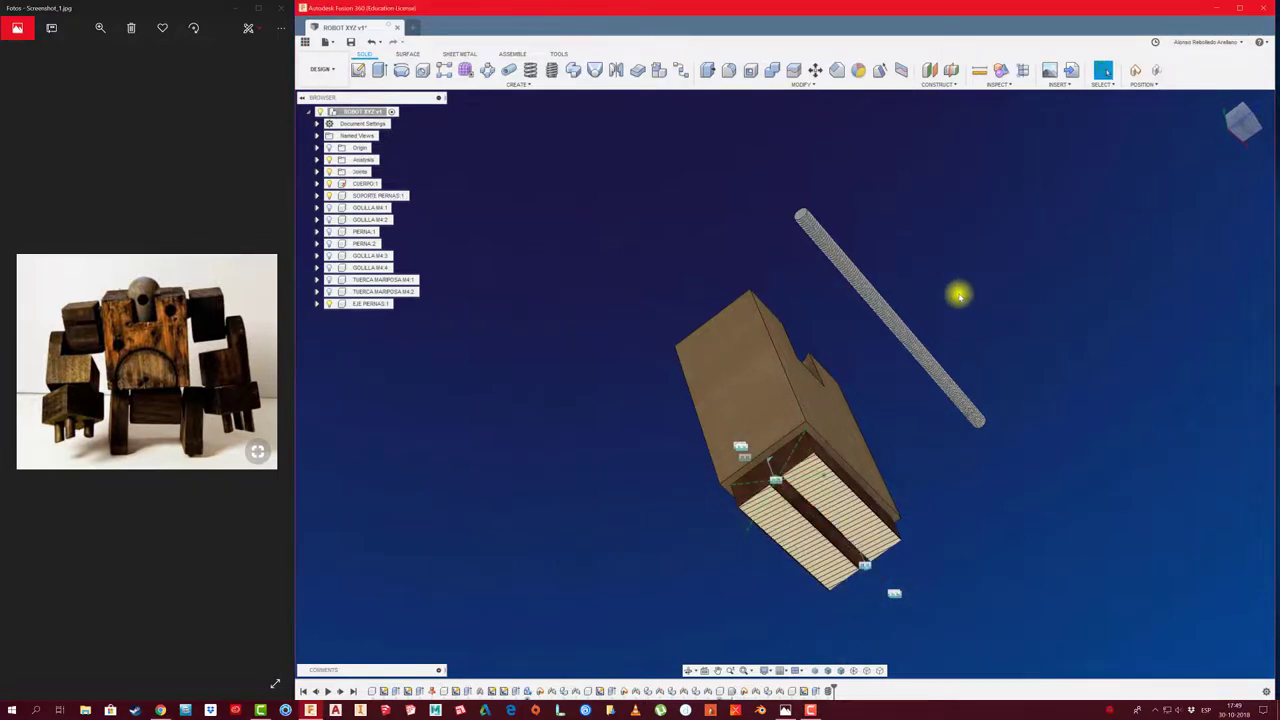
Joint the threaded rod to the hole in the leg support.
left_click(697, 357)
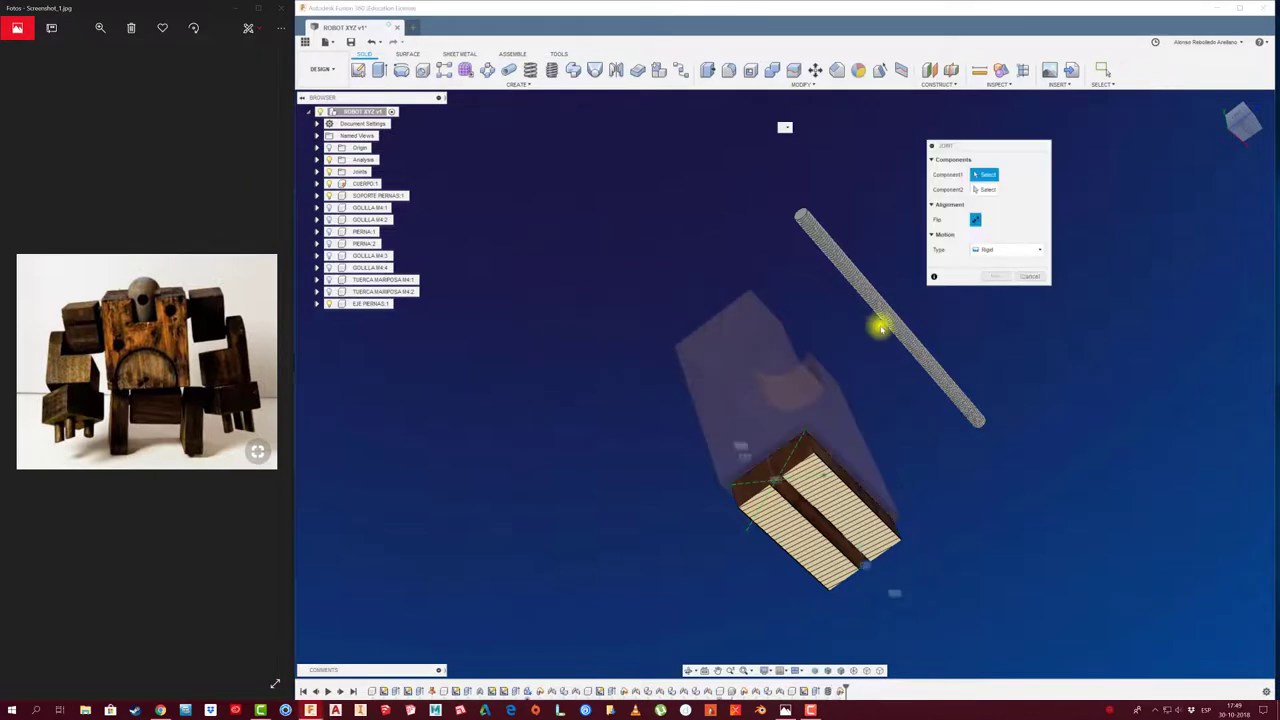
left_click(895, 332)
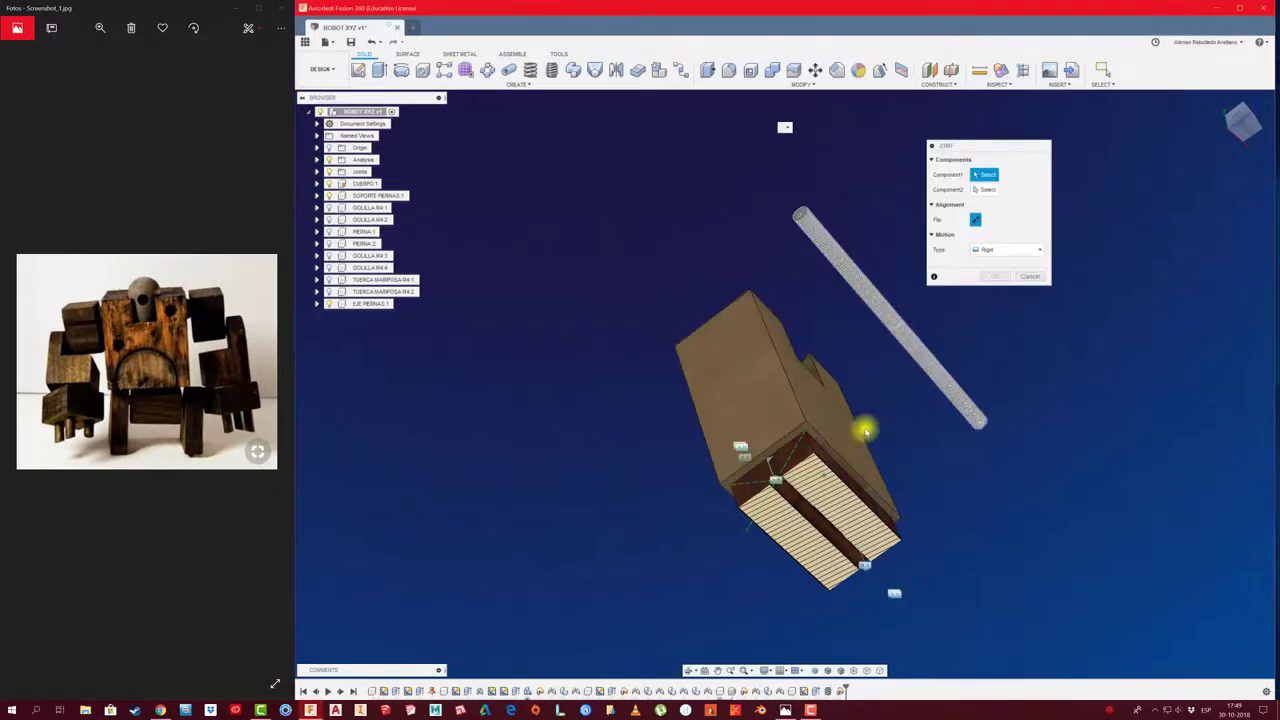
left_click(823, 529)
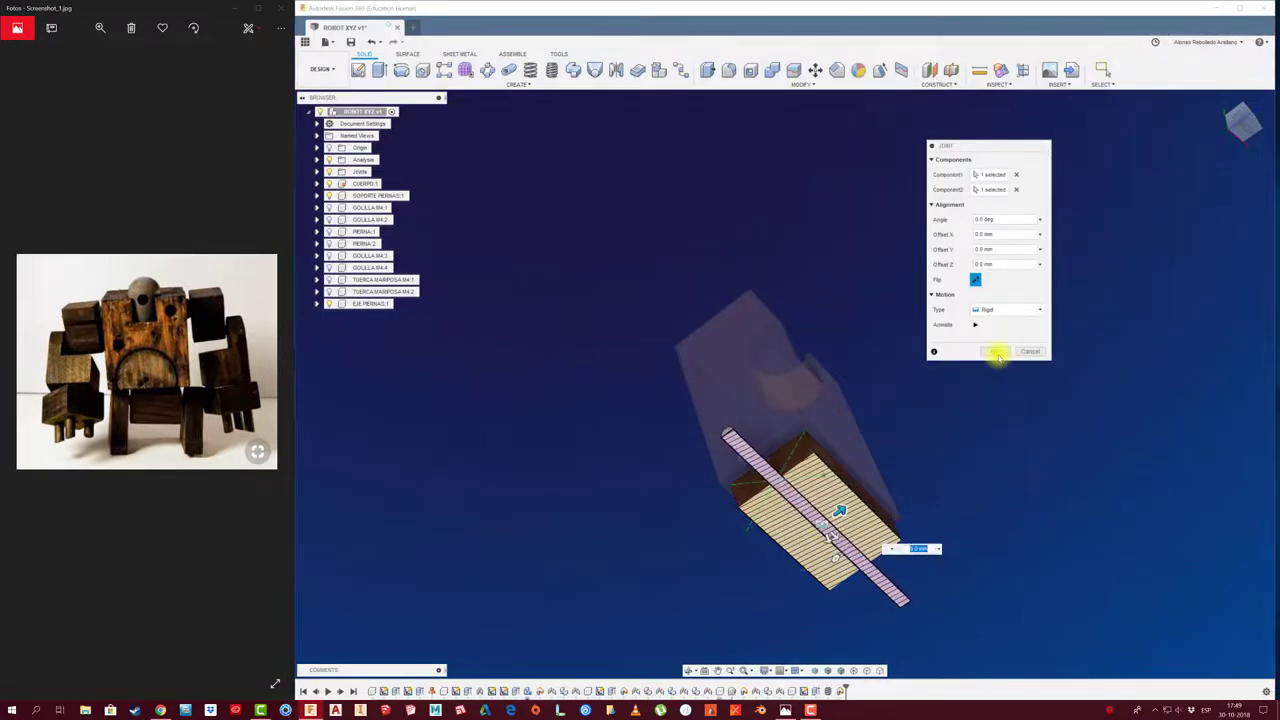
left_click(995, 351)
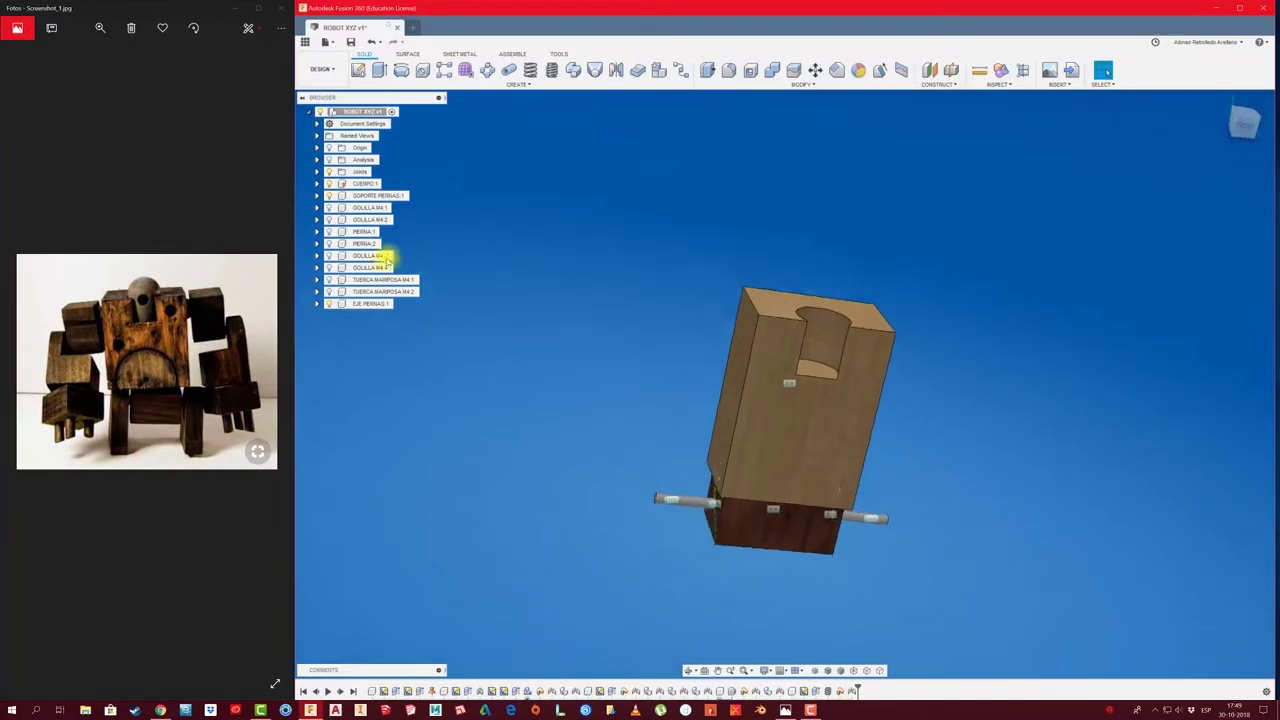
Turn visibility back on for the TUERCA MARIPOSA wing nuts and both PIERNA legs.
left_click(333, 282)
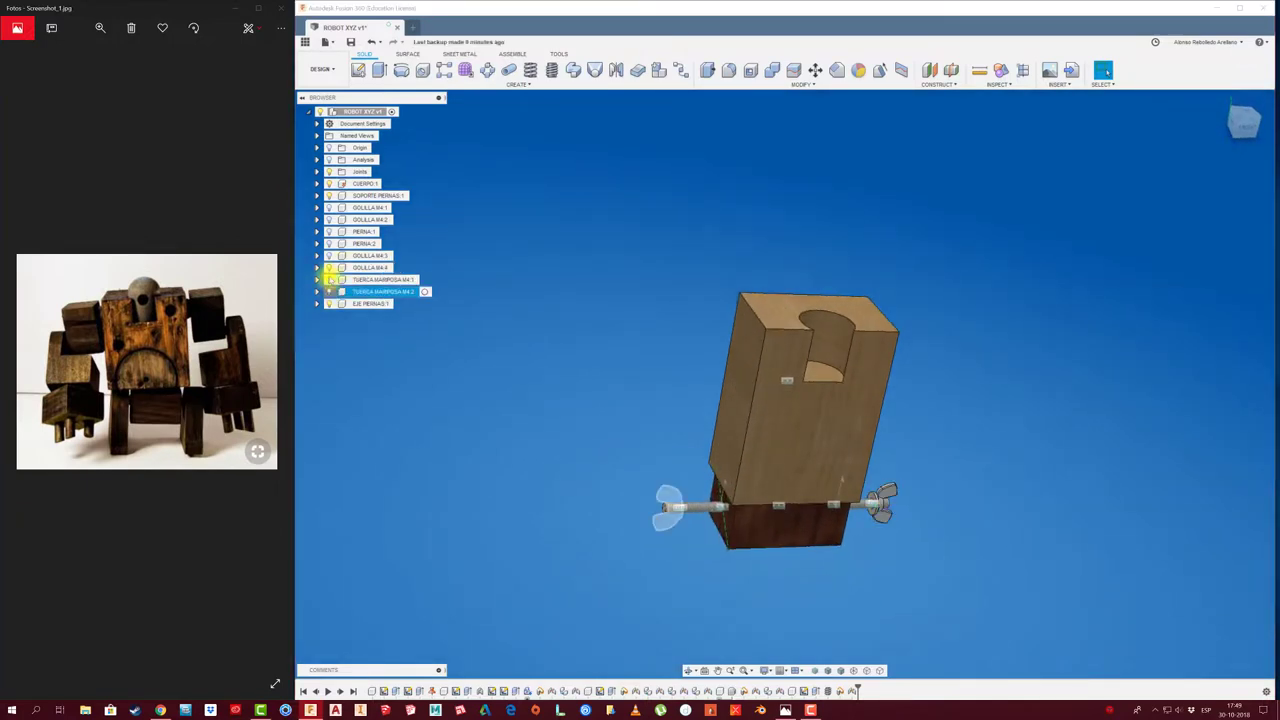
left_click(330, 243)
left_click(330, 231)
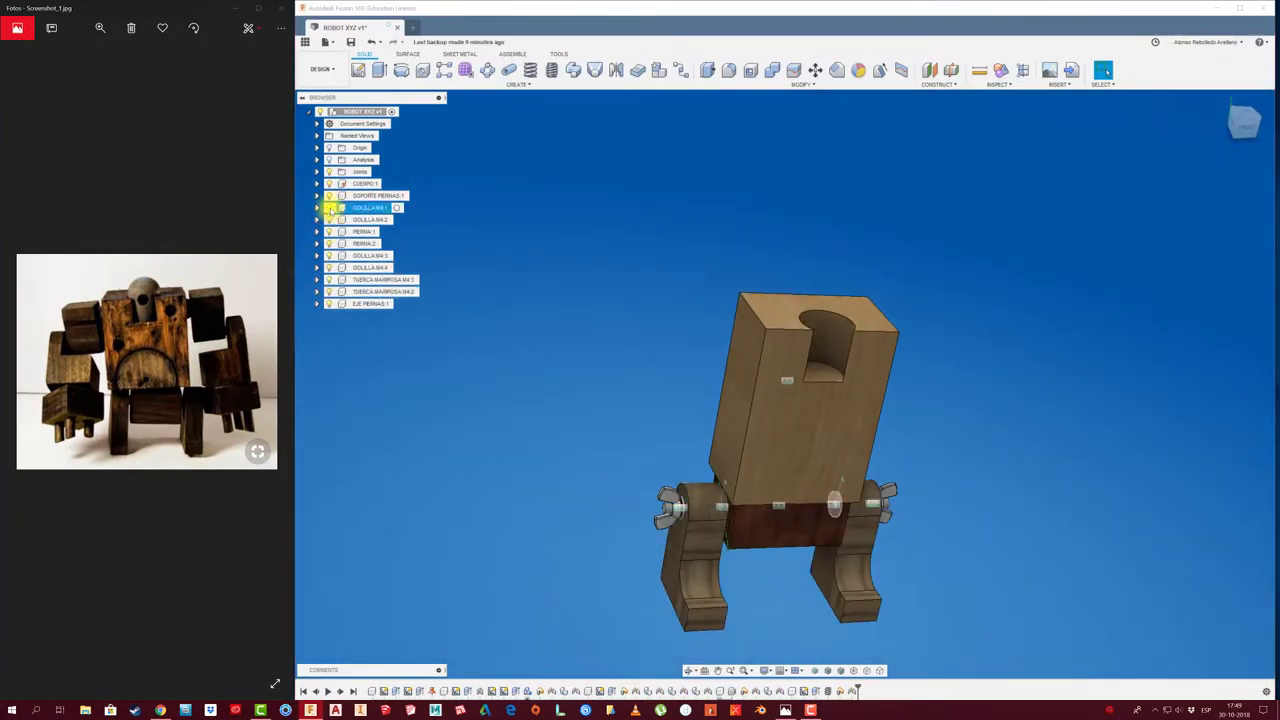